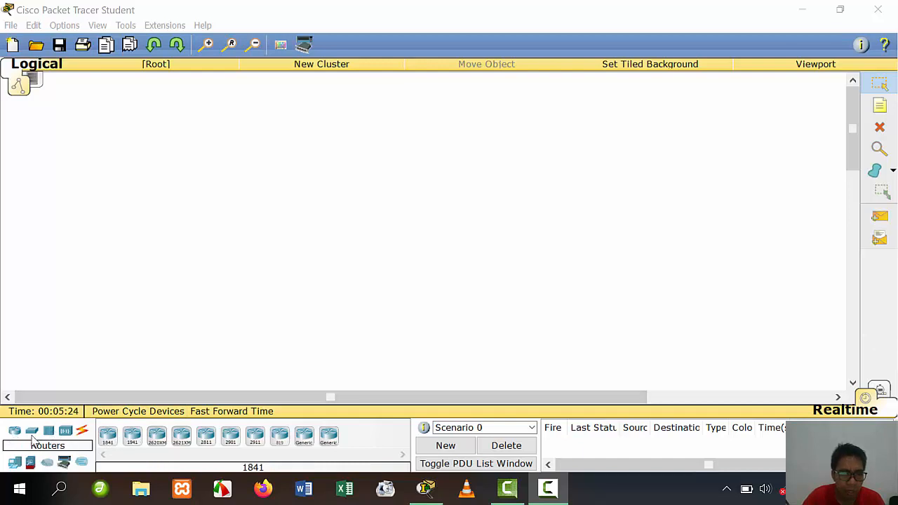
Place a 2950-24 switch in the empty workspace and move it slightly upward
left_click(32, 434)
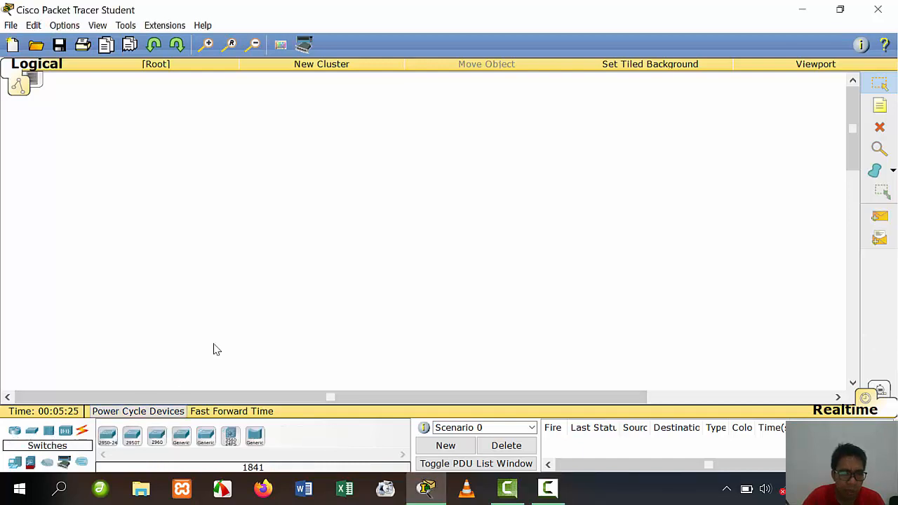
left_click(107, 437)
left_click(225, 237)
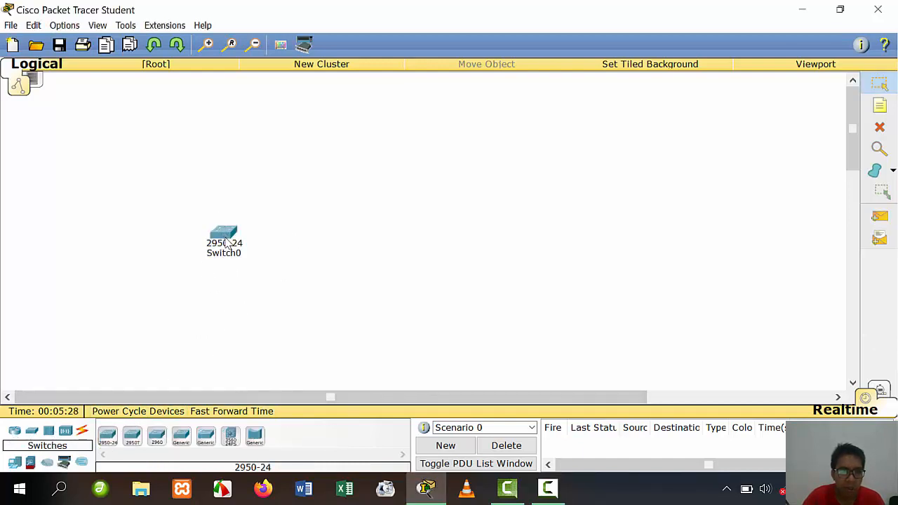
left_click_drag(227, 242, 222, 219)
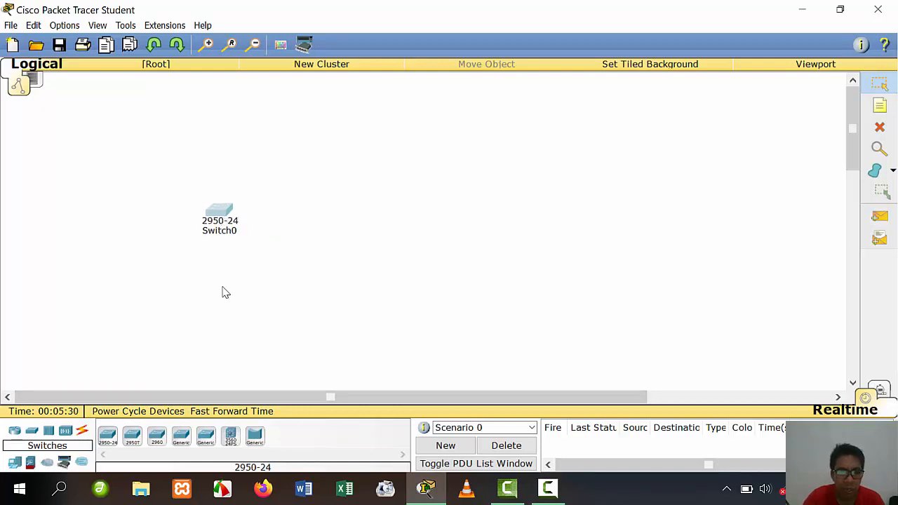
Add two generic PCs side by side below the switch and adjust the switch's position between them
left_click(14, 462)
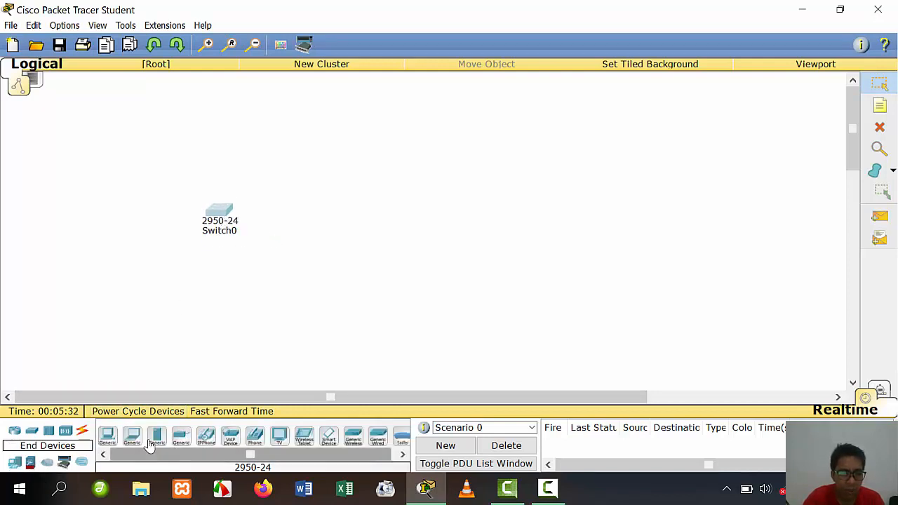
left_click(106, 436)
left_click(136, 340)
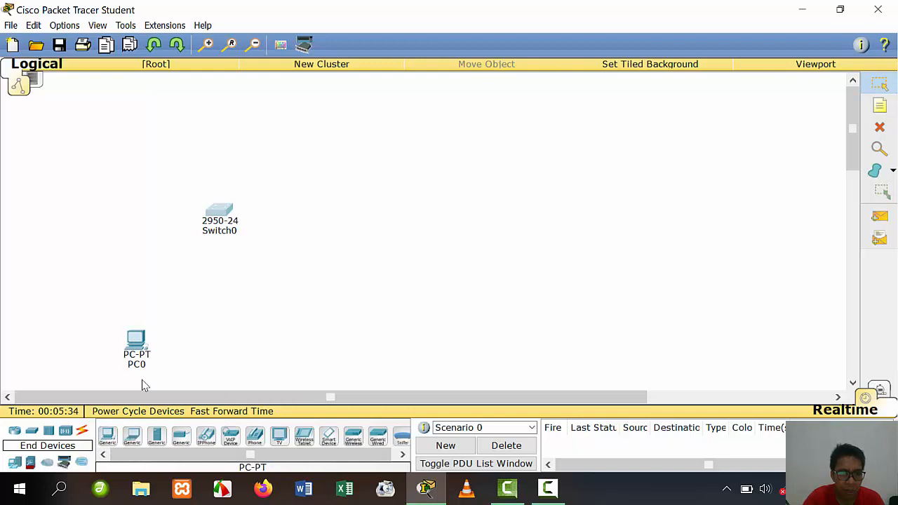
left_click(108, 435)
left_click(224, 343)
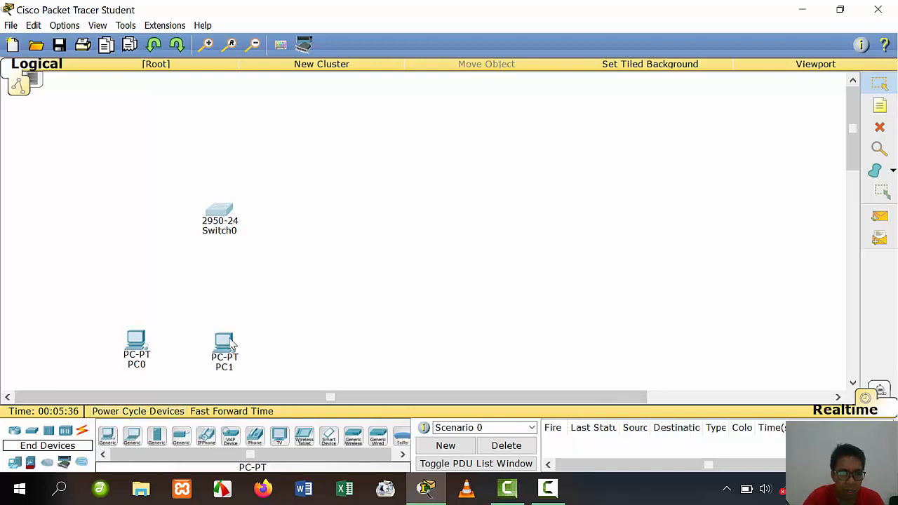
left_click_drag(231, 342, 232, 335)
left_click_drag(226, 212, 214, 214)
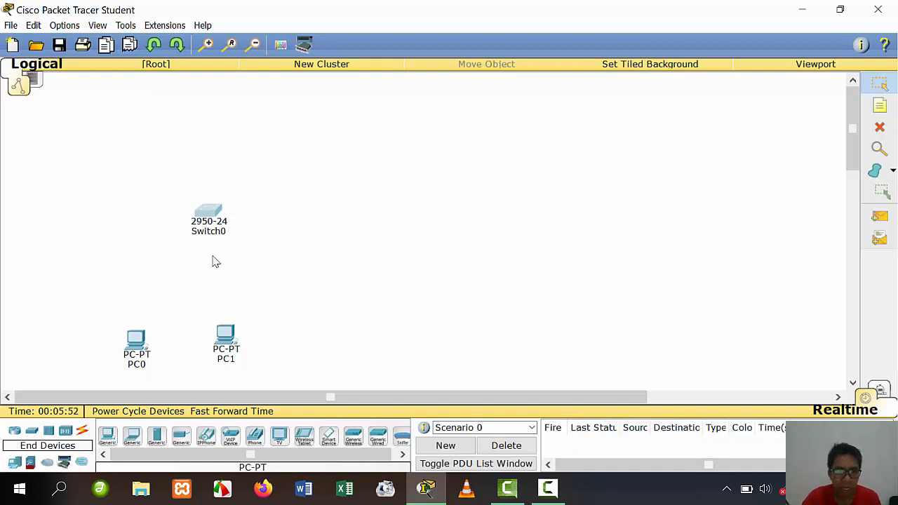
Connect PC0 and PC1 to the switch with automatically chosen cables, and nudge both PCs slightly upward
left_click(83, 431)
left_click(107, 435)
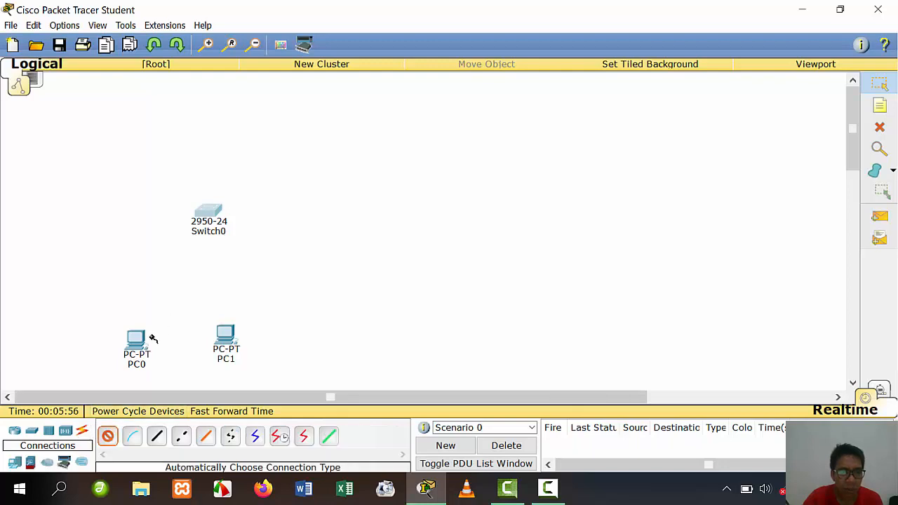
left_click(136, 340)
left_click(207, 212)
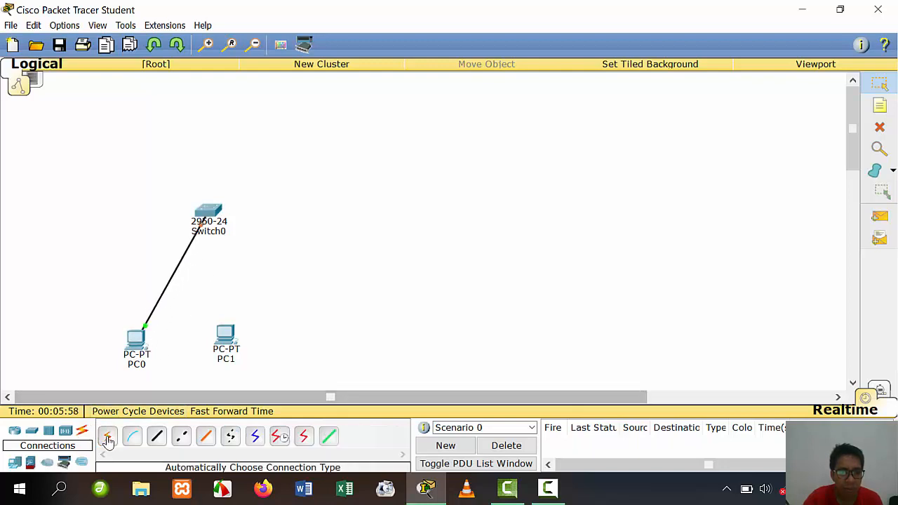
left_click(226, 335)
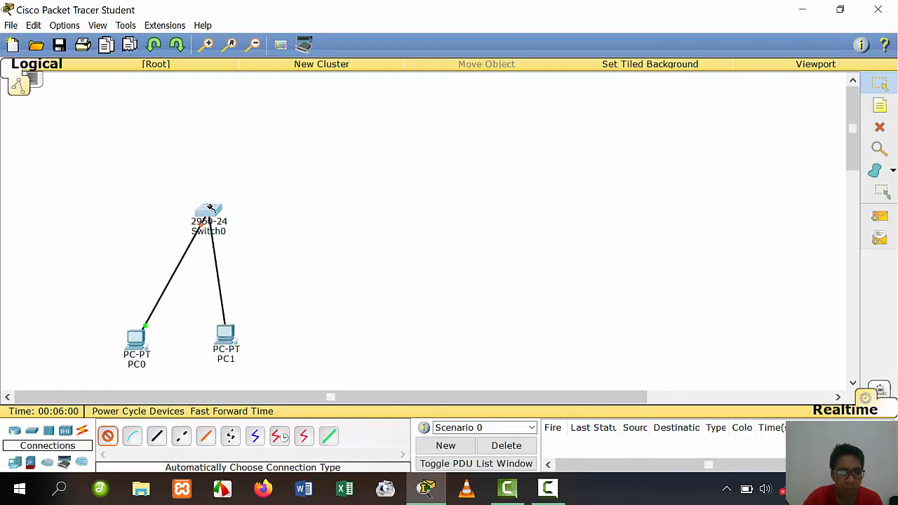
left_click(209, 213)
left_click_drag(145, 337, 148, 331)
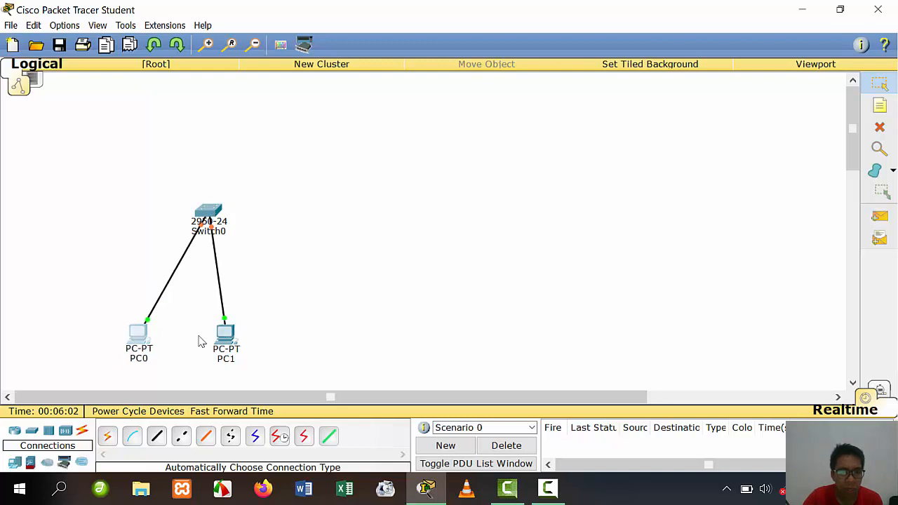
left_click_drag(230, 338, 231, 329)
Change PC0's name label to 192.168.10.1
left_click(150, 359)
left_click_drag(150, 359, 100, 362)
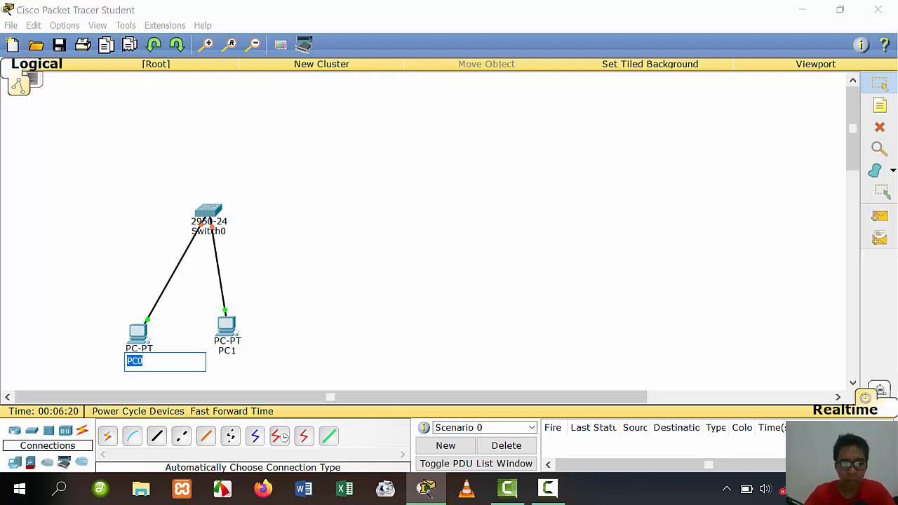
type("192")
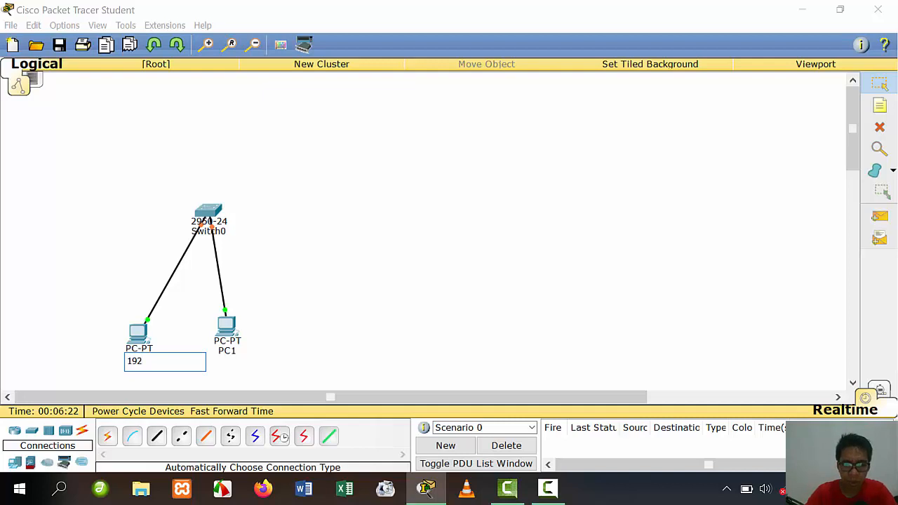
key("BackSpace")
key("BackSpace")
key("BackSpace")
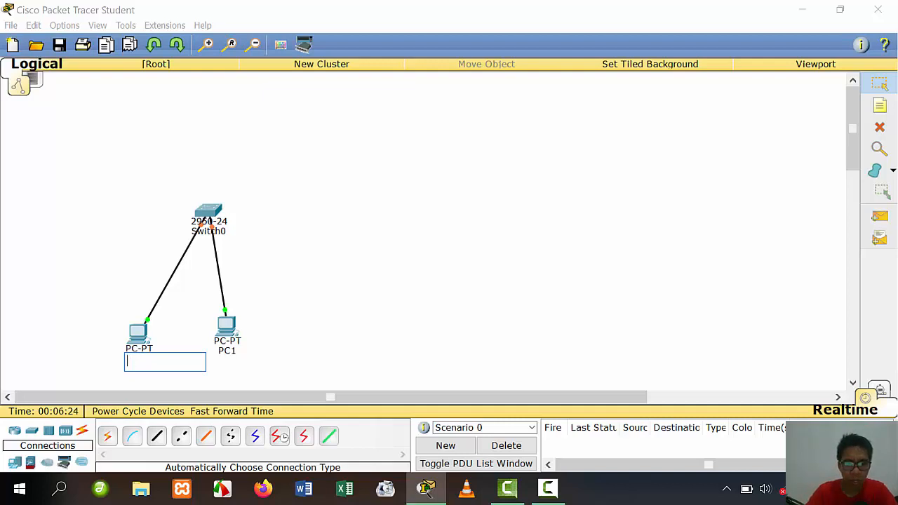
type("192.1")
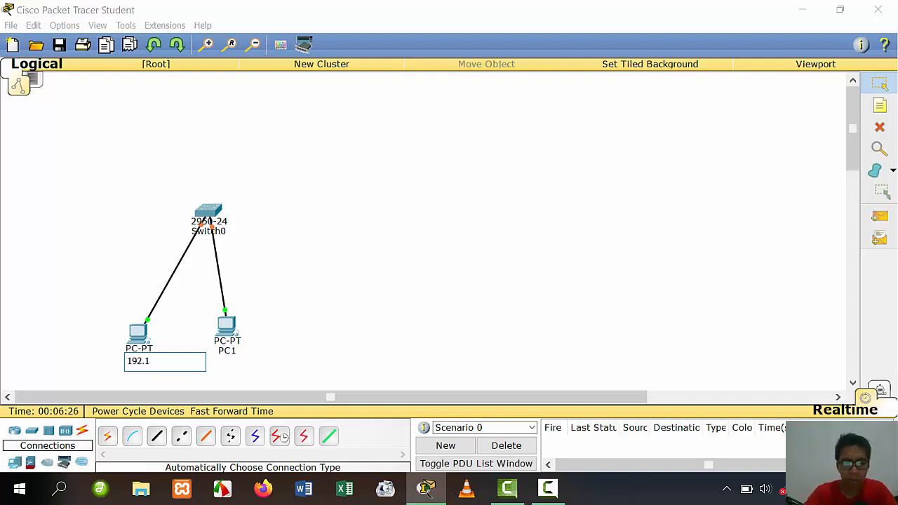
type("68")
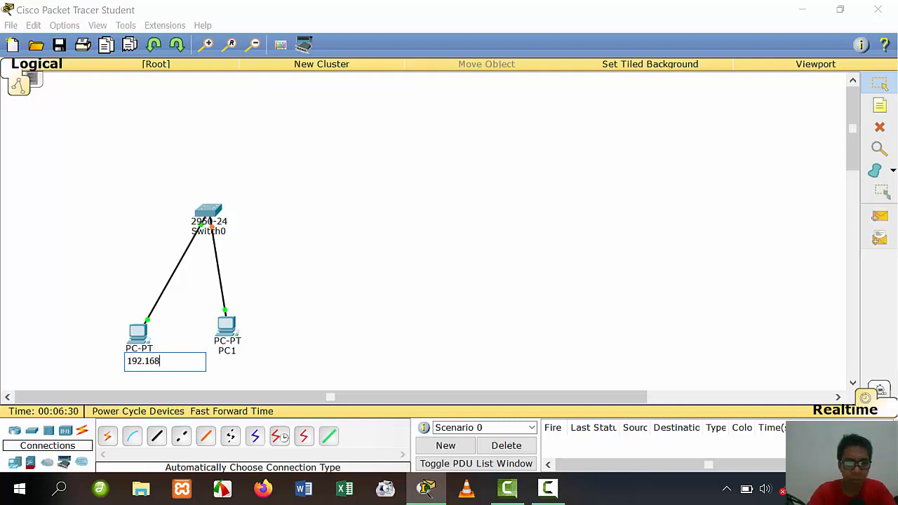
type("10")
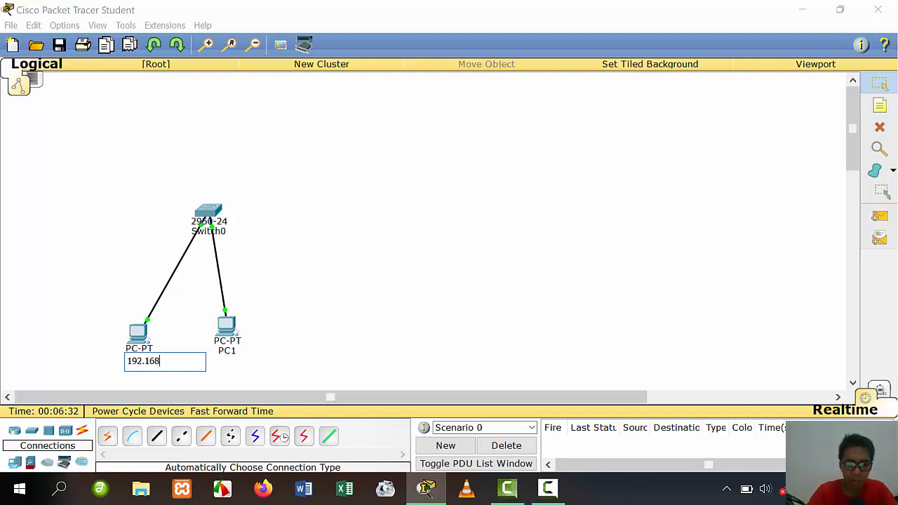
type(".10.1")
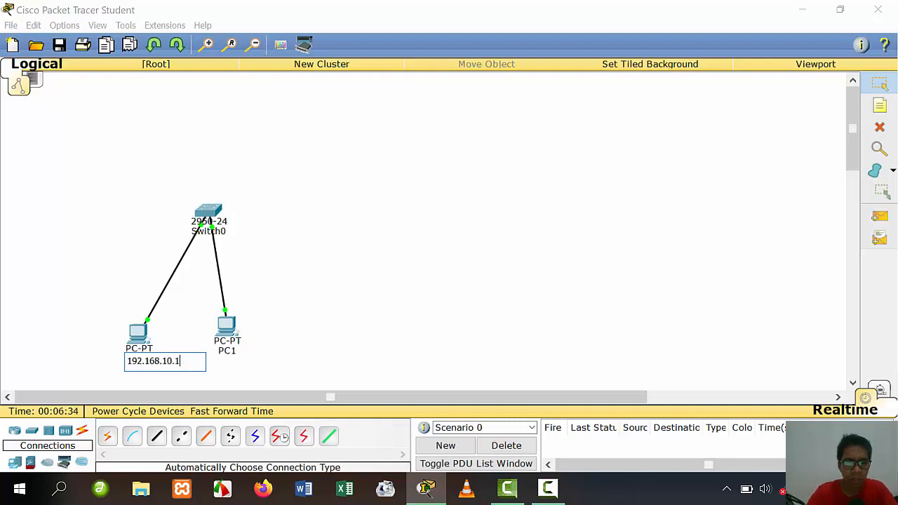
Copy the first PC's label text to PC1 and edit it to read 192.168.10.2
key("ctrl+a")
key("ctrl+c")
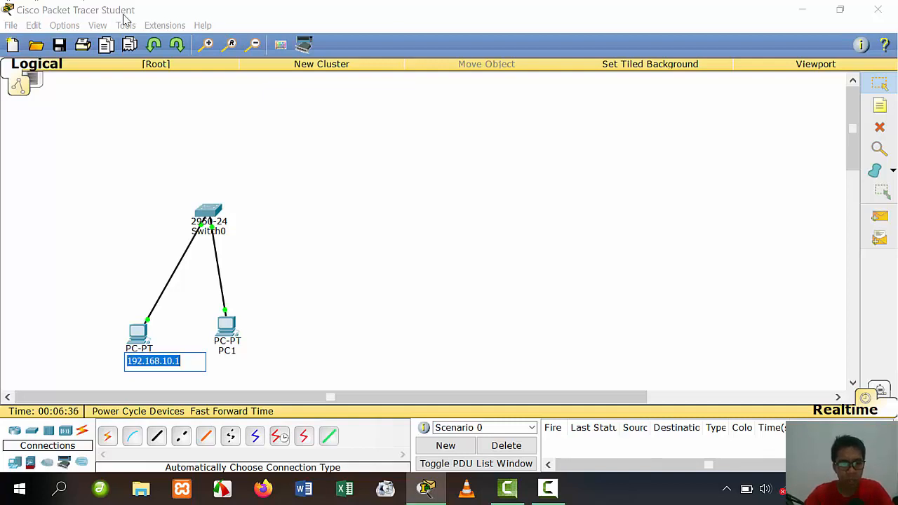
left_click(228, 351)
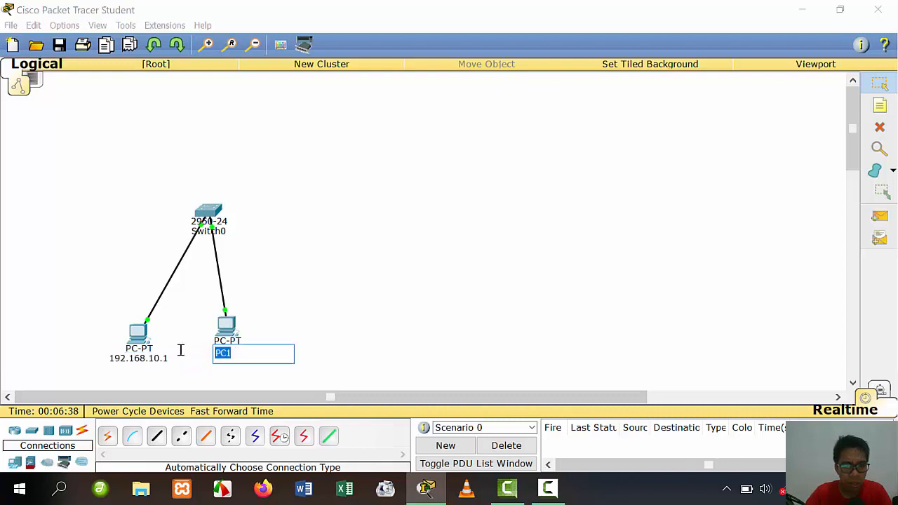
key("ctrl+v")
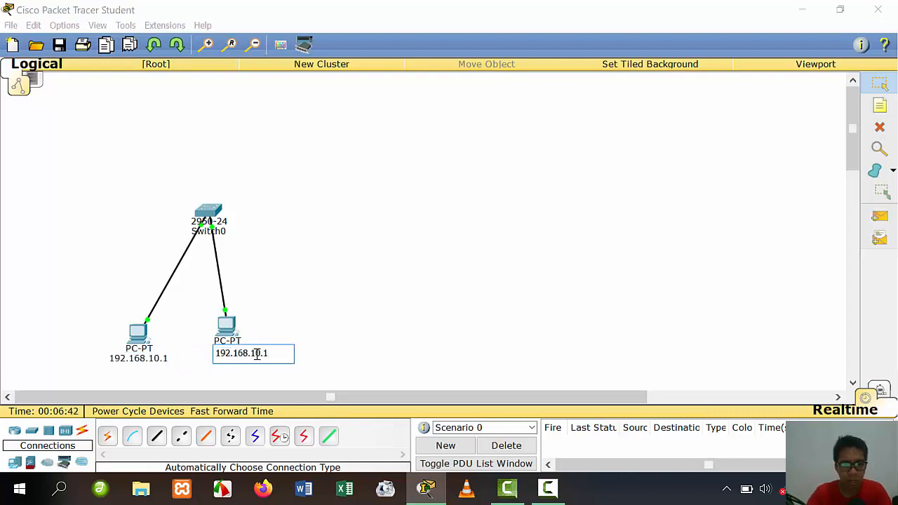
key("BackSpace")
type("2")
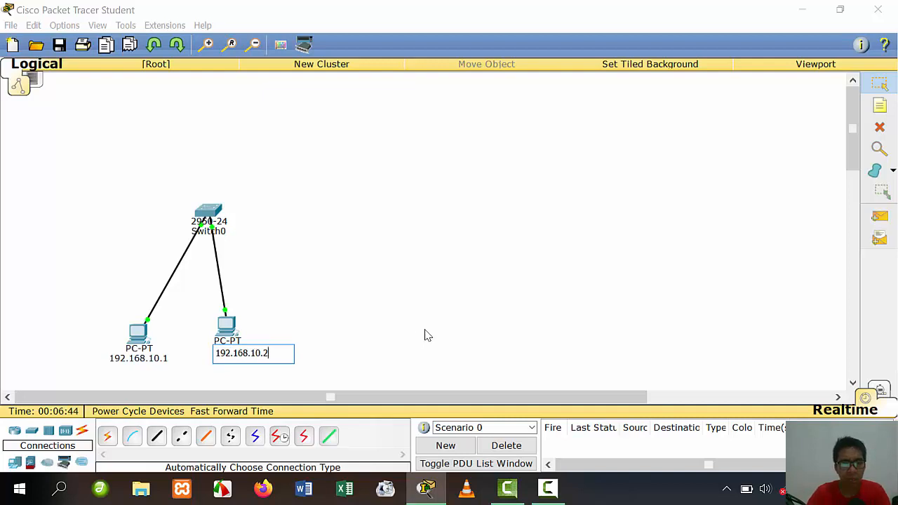
left_click(368, 373)
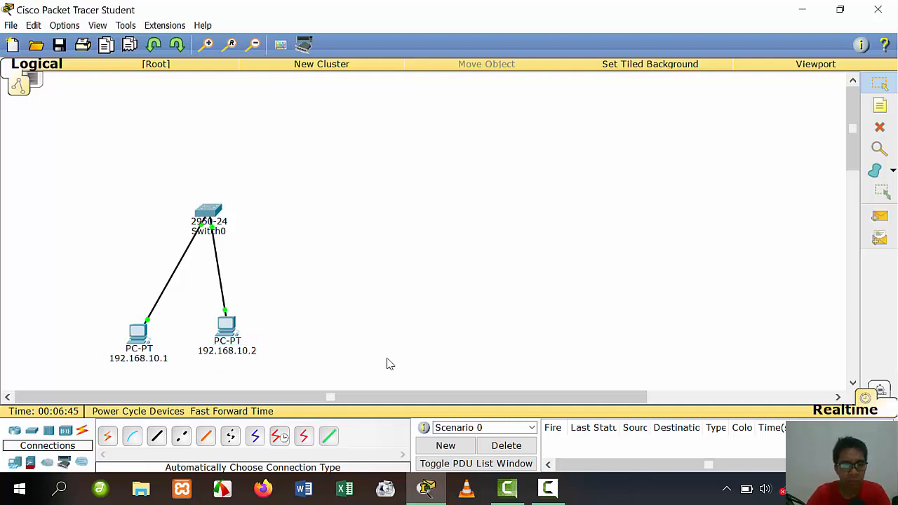
Add a third generic PC beside the other two and label it 192.168.20.1
left_click(14, 462)
left_click(107, 436)
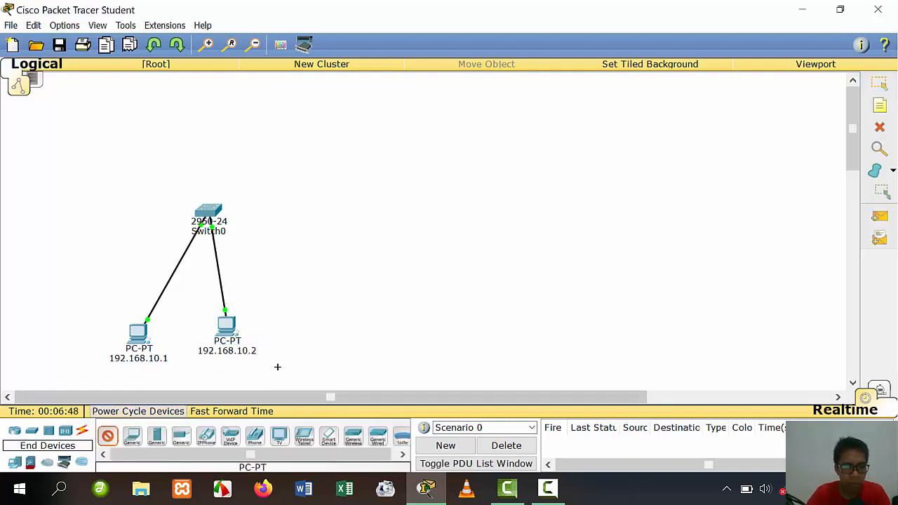
left_click(309, 341)
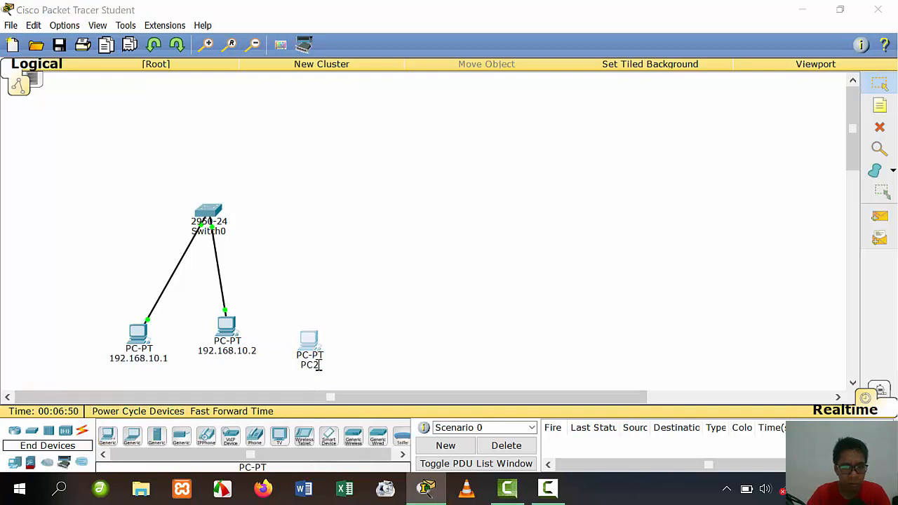
left_click(317, 365)
type("192.168.10.1")
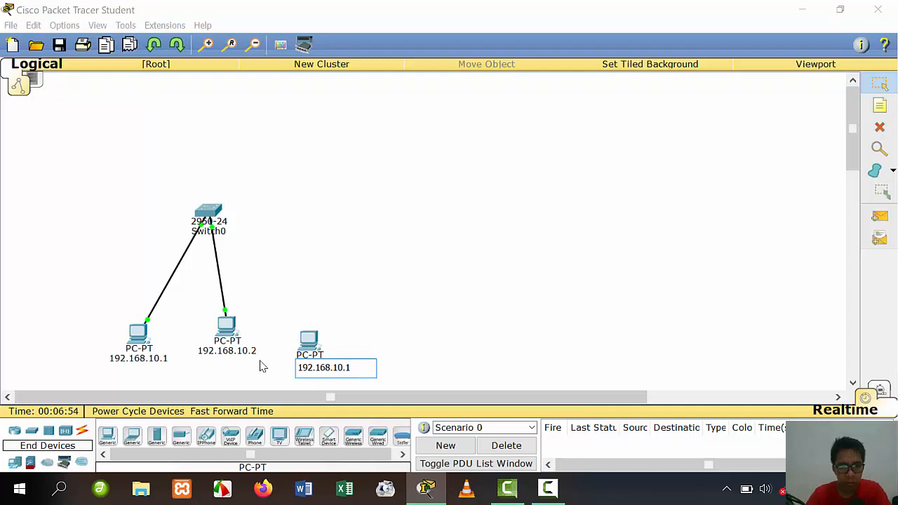
key("Left")
key("Left")
key("Left")
key("BackSpace")
type("2")
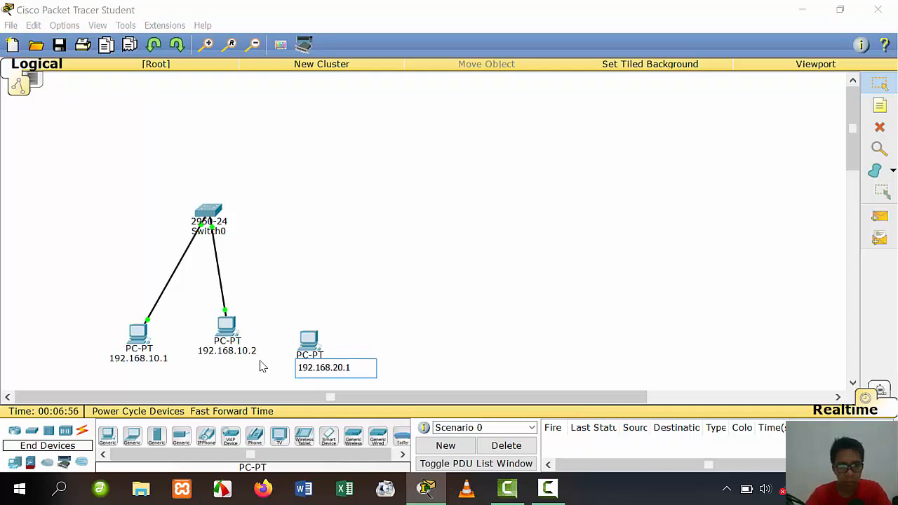
left_click(438, 301)
Connect the third PC to the switch with an automatically chosen cable, and reposition the PC and switch to even out the layout
left_click(81, 429)
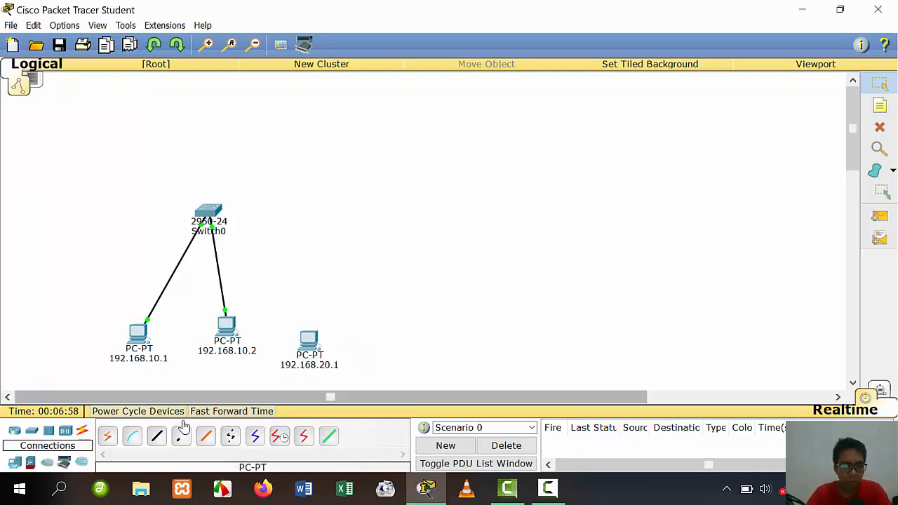
left_click(108, 436)
left_click(309, 340)
left_click(202, 219)
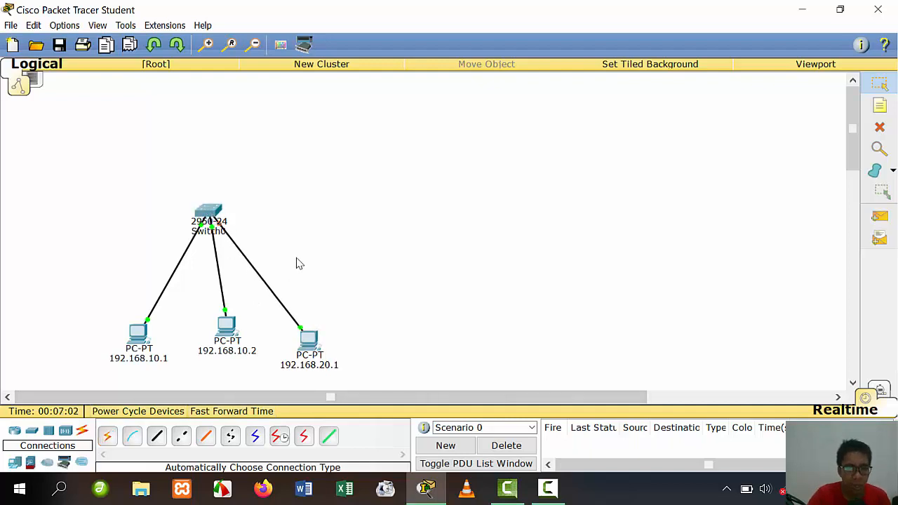
left_click_drag(308, 340, 306, 331)
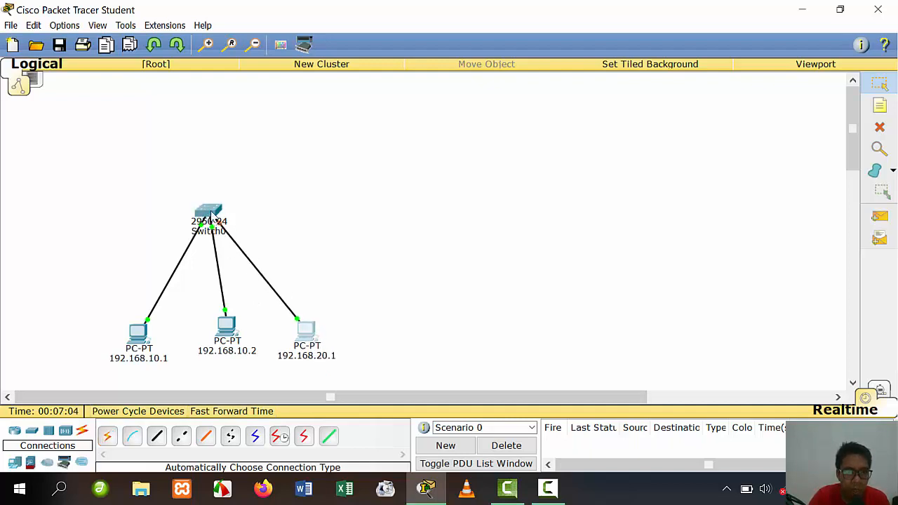
left_click_drag(210, 214, 224, 209)
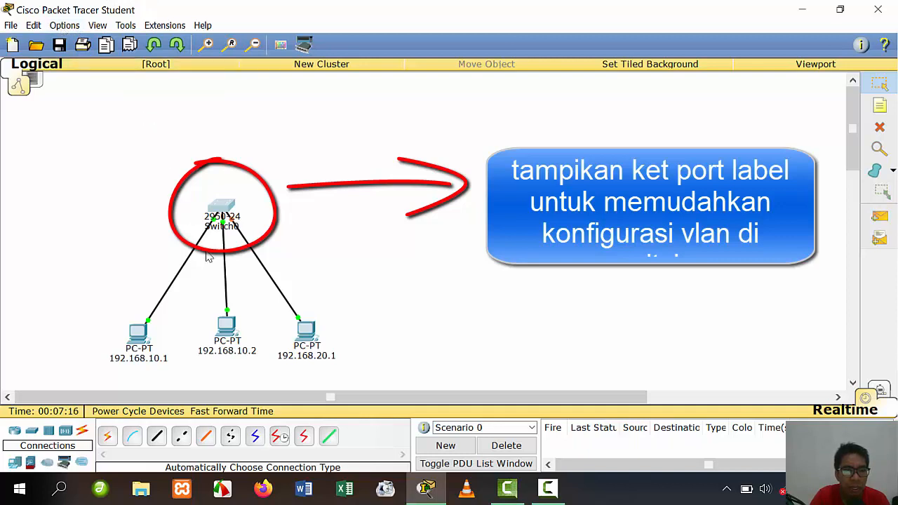
Turn on Always Show Port Labels in the interface preferences
left_click(63, 26)
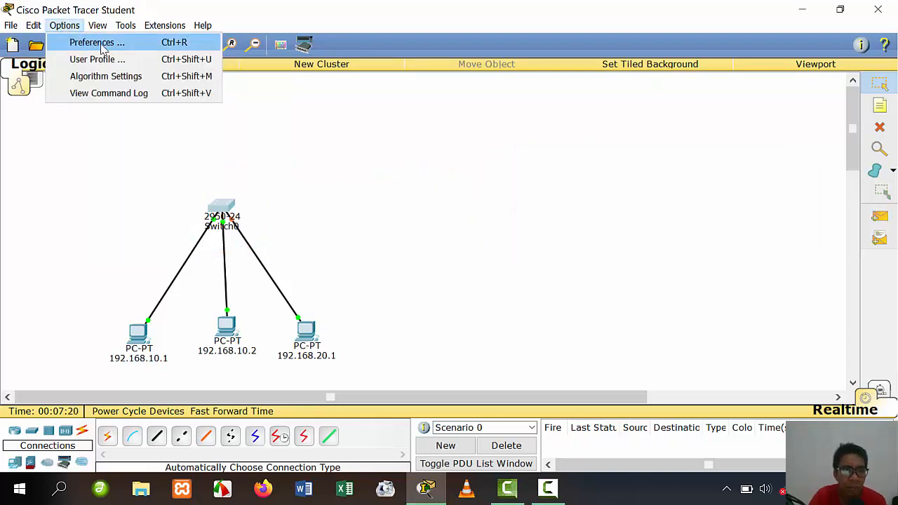
left_click(98, 43)
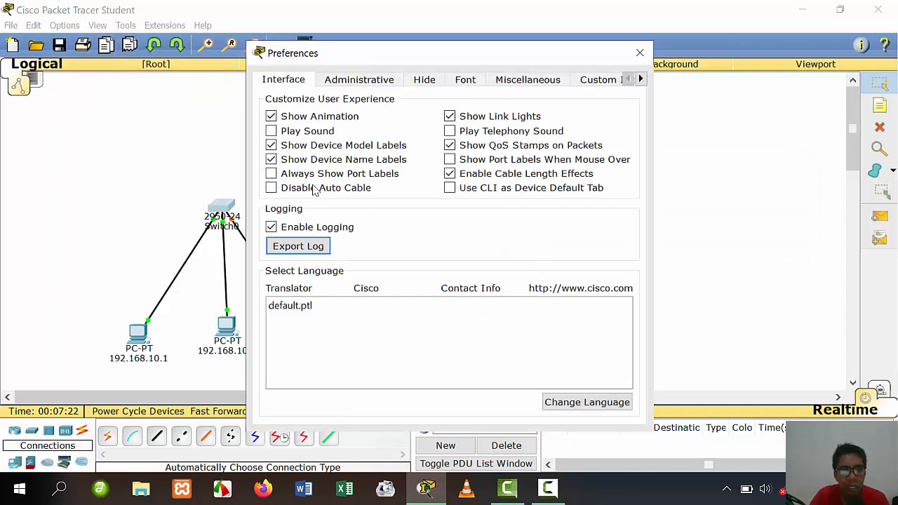
left_click(271, 175)
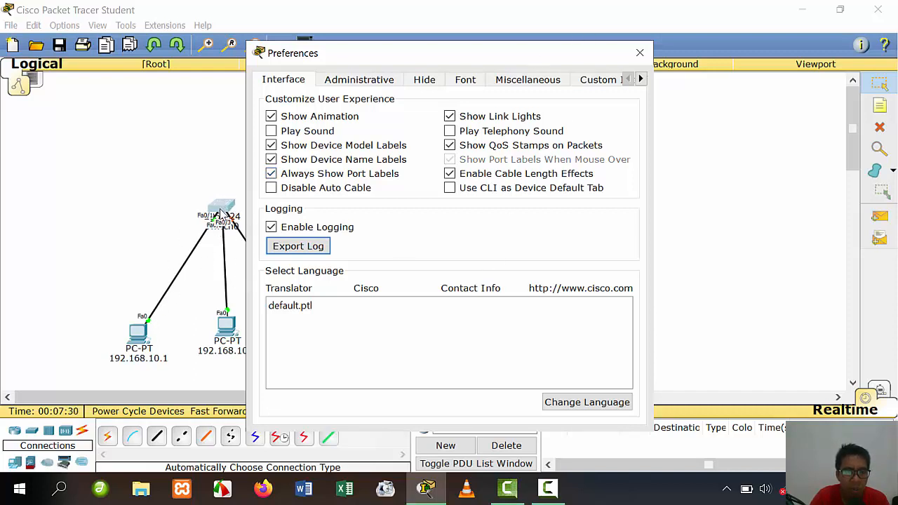
left_click(271, 174)
left_click(271, 174)
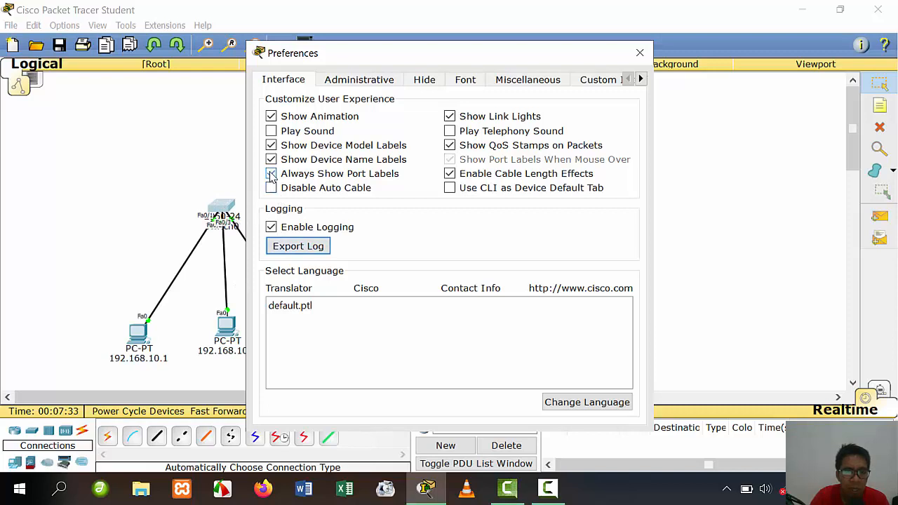
Close the preferences and rearrange the three PCs into a roughly even row below the switch
left_click(639, 54)
left_click_drag(139, 330, 93, 252)
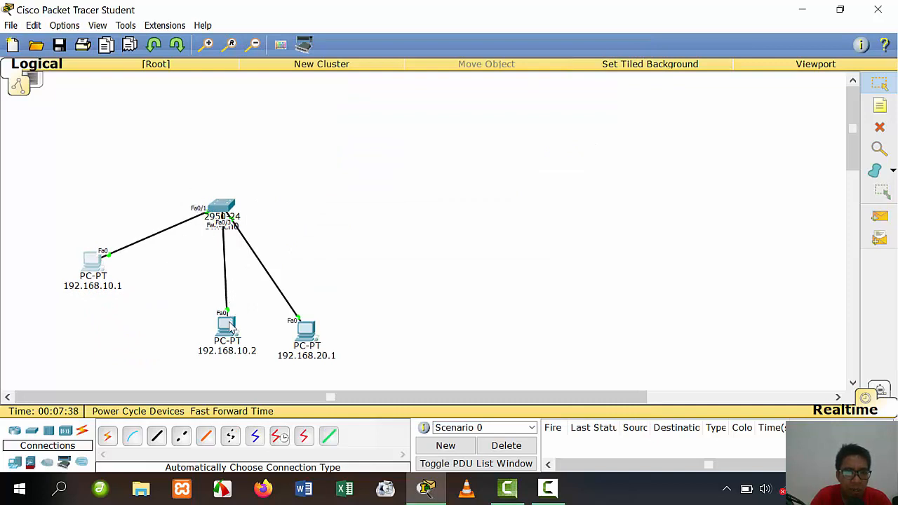
left_click_drag(229, 326, 193, 315)
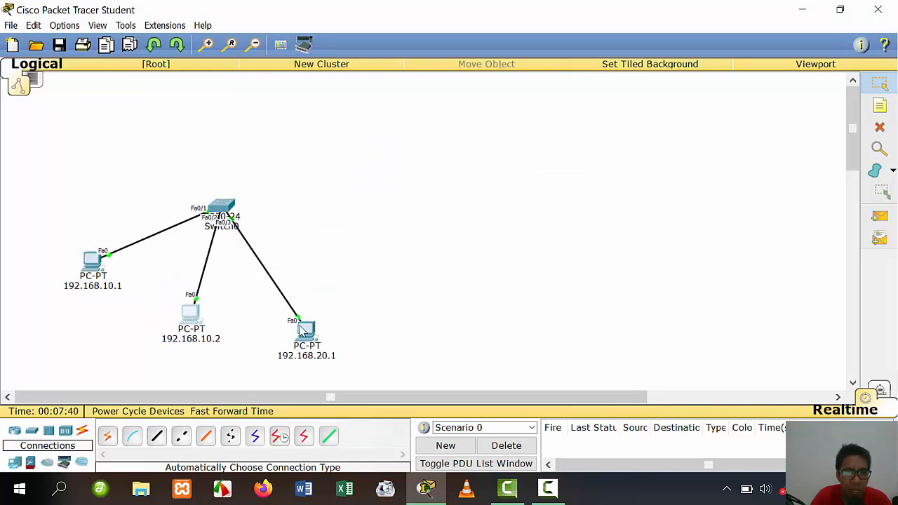
left_click_drag(303, 329, 269, 328)
left_click_drag(92, 258, 117, 307)
Open the switch's command line and enter global configuration mode with ena and conf t
left_click(221, 206)
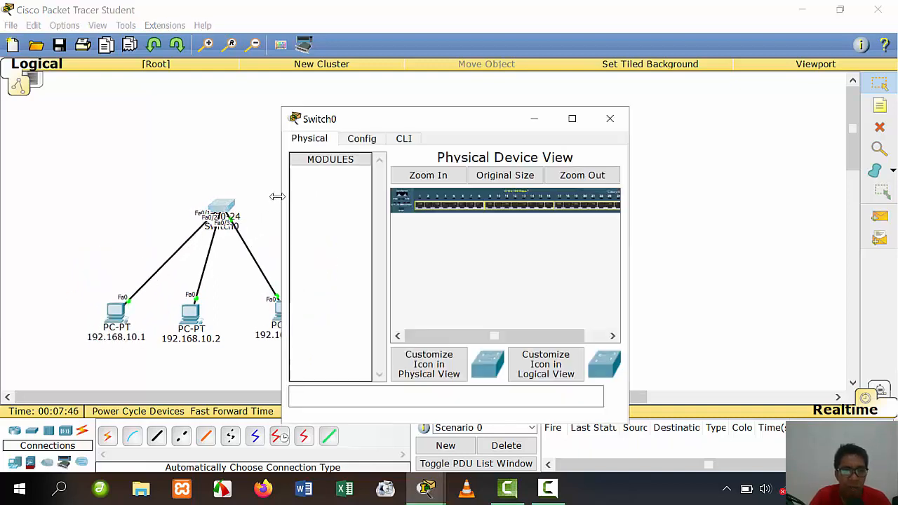
left_click(402, 140)
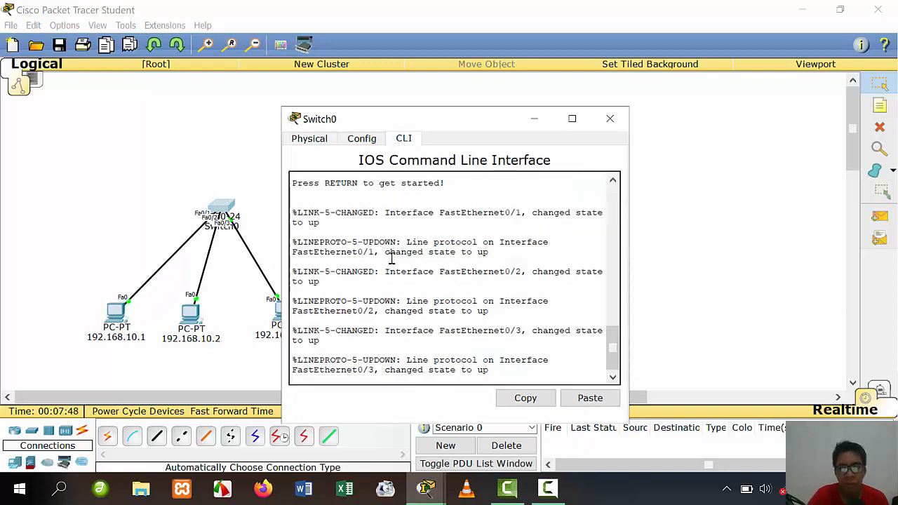
key("Return")
type("na")
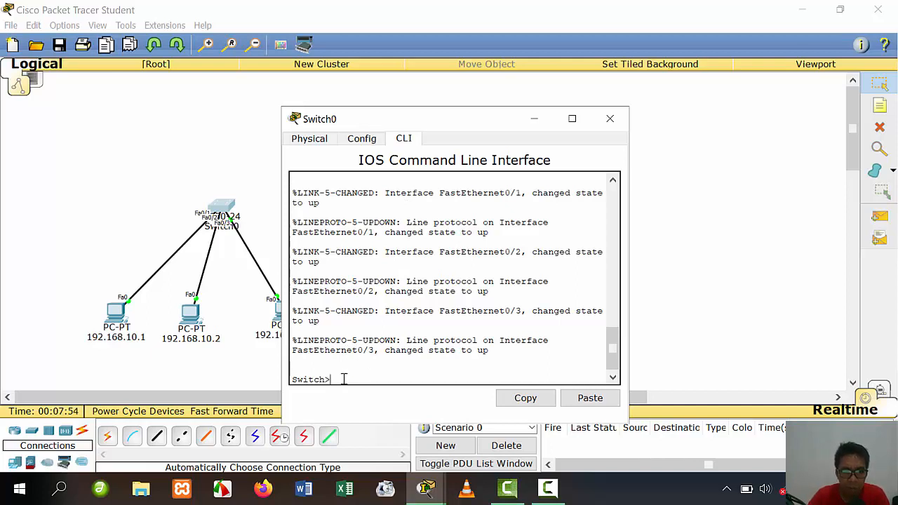
left_click_drag(343, 379, 291, 377)
left_click(337, 379)
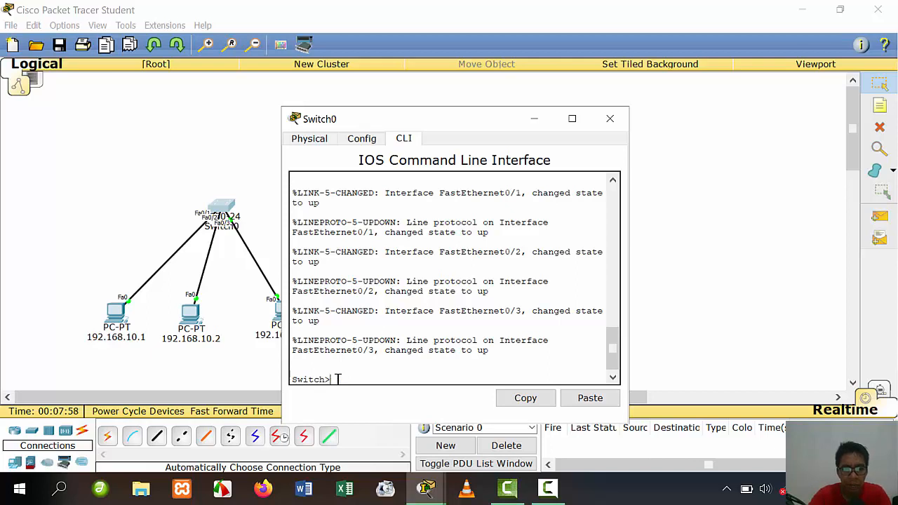
key("Return")
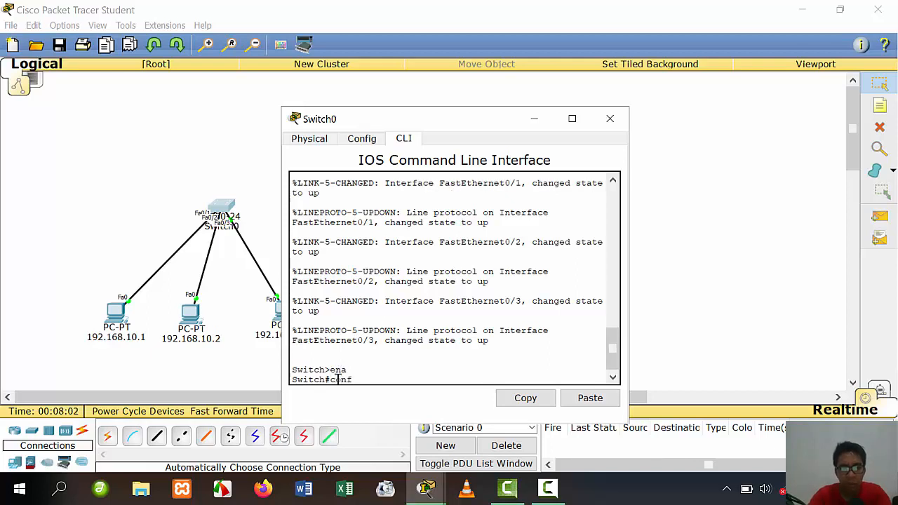
key("Return")
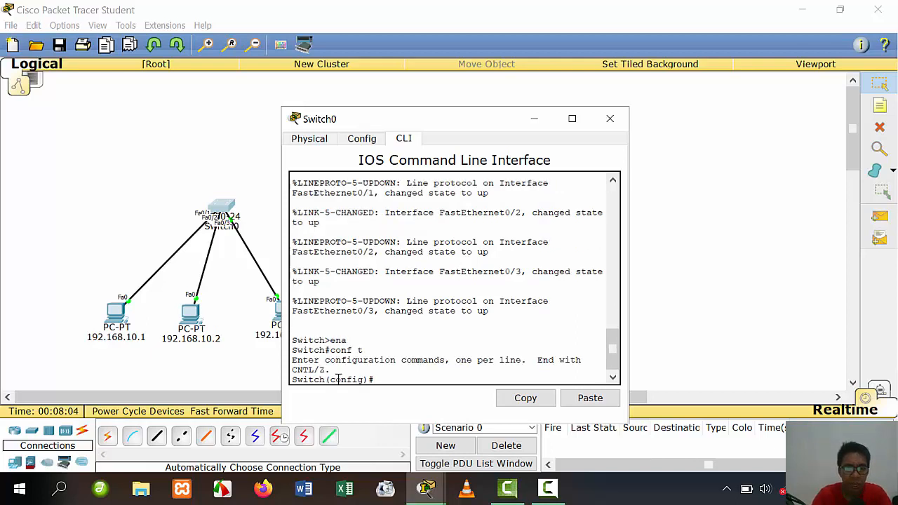
left_click_drag(376, 380, 288, 379)
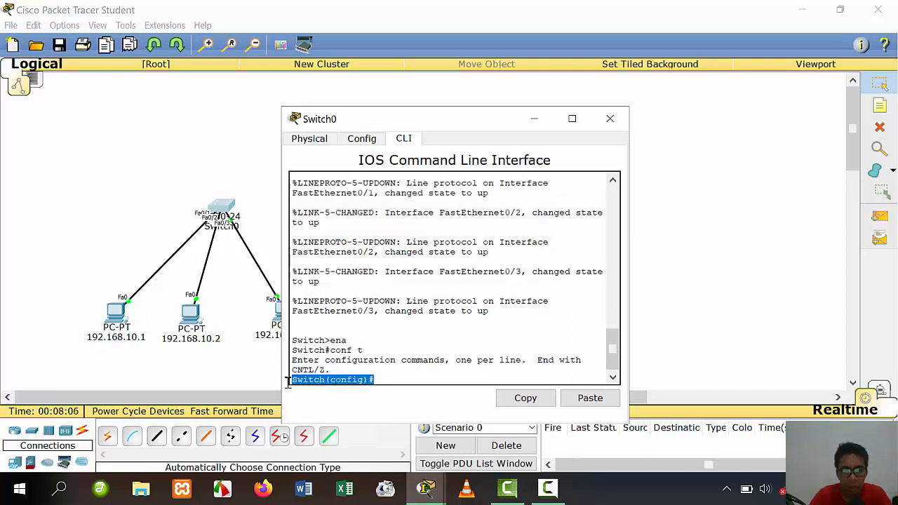
left_click(394, 380)
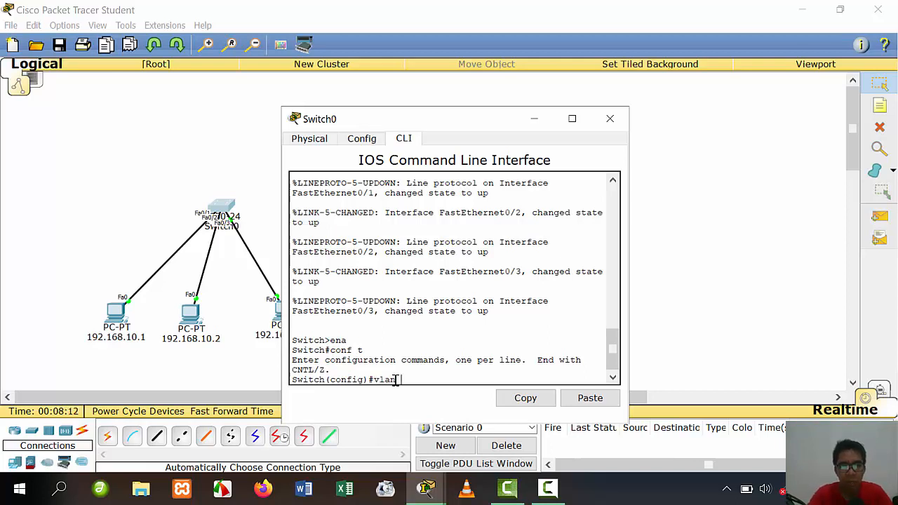
Create VLAN 10 on the switch and name it a
type("vlan 10")
key("Return")
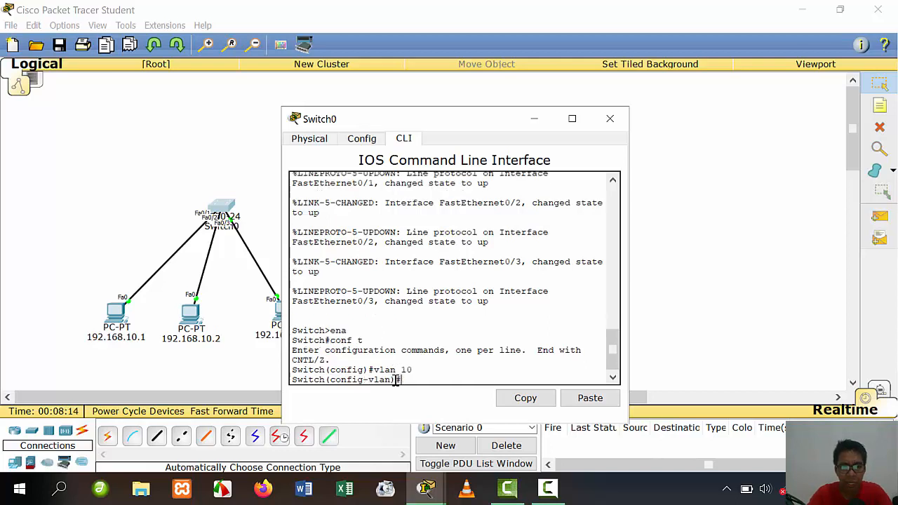
type("name a")
key("Return")
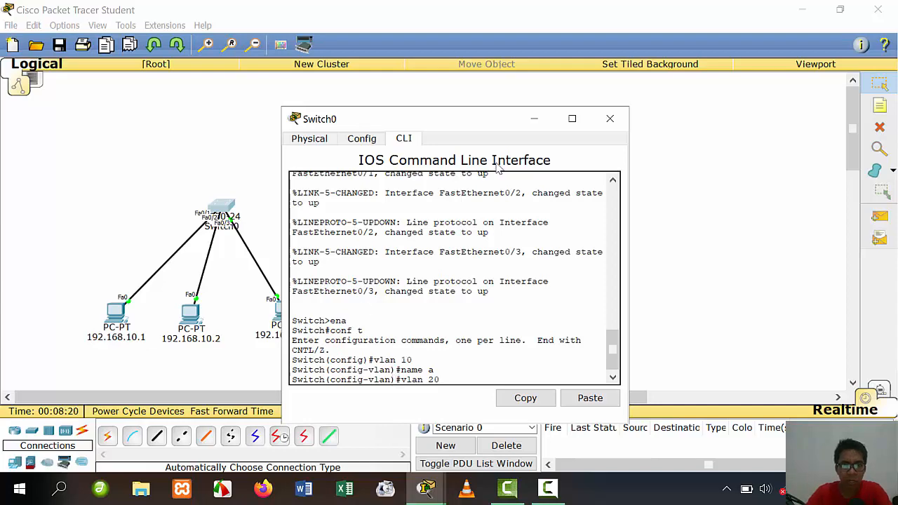
Move the switch window clear of the topology, create VLAN 20 named b, and exit VLAN configuration
left_click_drag(467, 120, 613, 97)
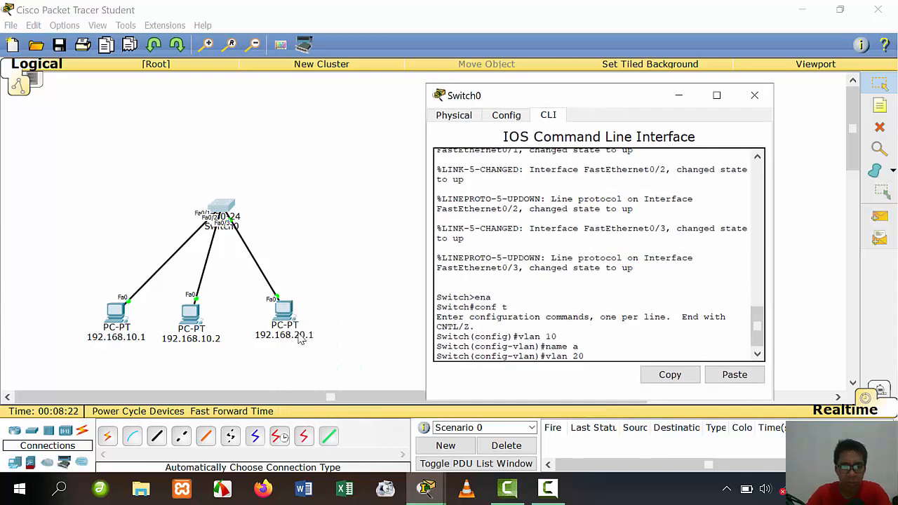
type("vlan 20")
key("Return")
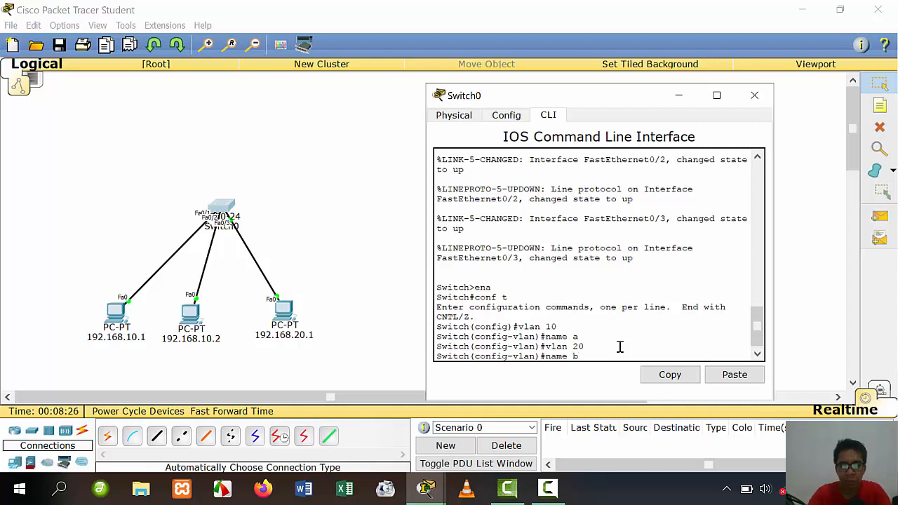
type("name b")
key("Return")
type("e")
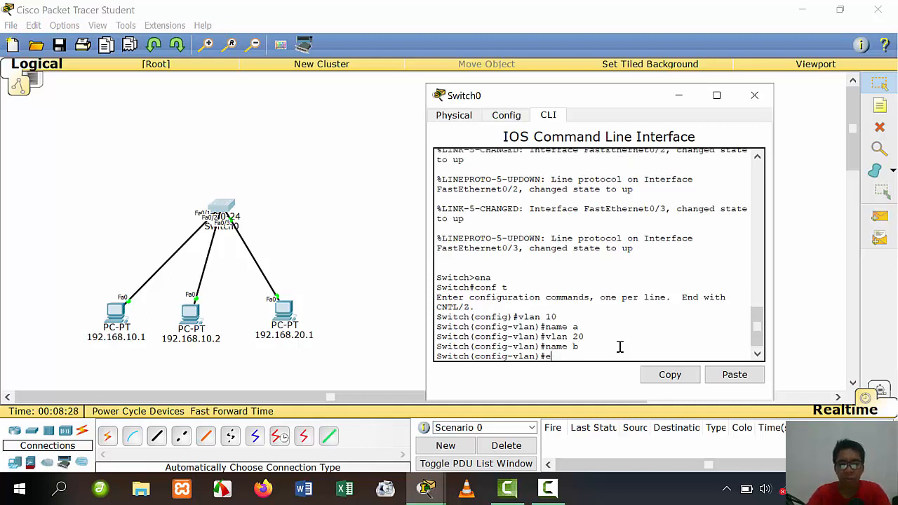
type("x")
key("Return")
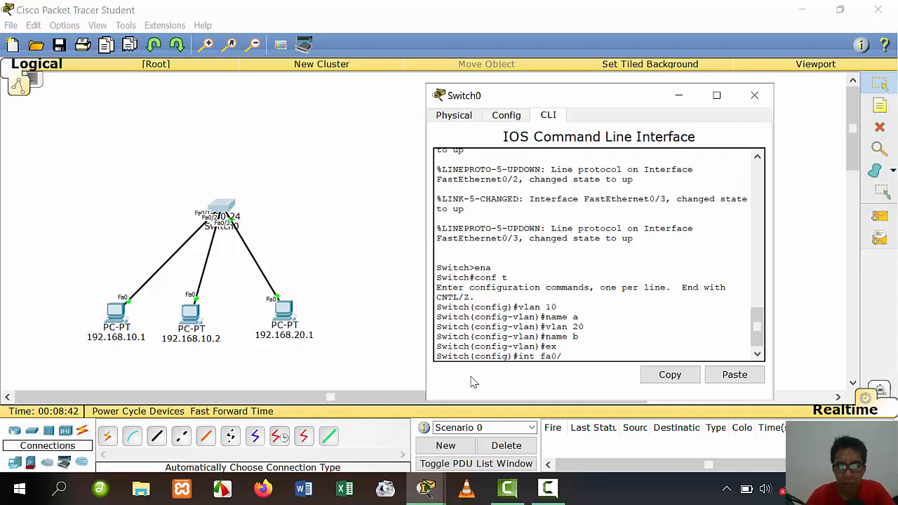
Enter the configuration of interface fa0/1 and set its switchport mode to access
key("Return")
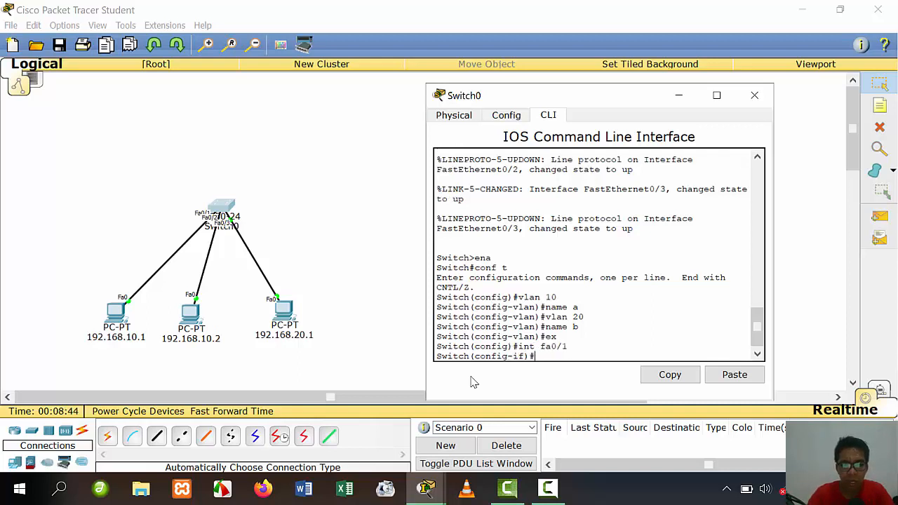
type("sw")
key("Tab")
type("mo")
key("Tab")
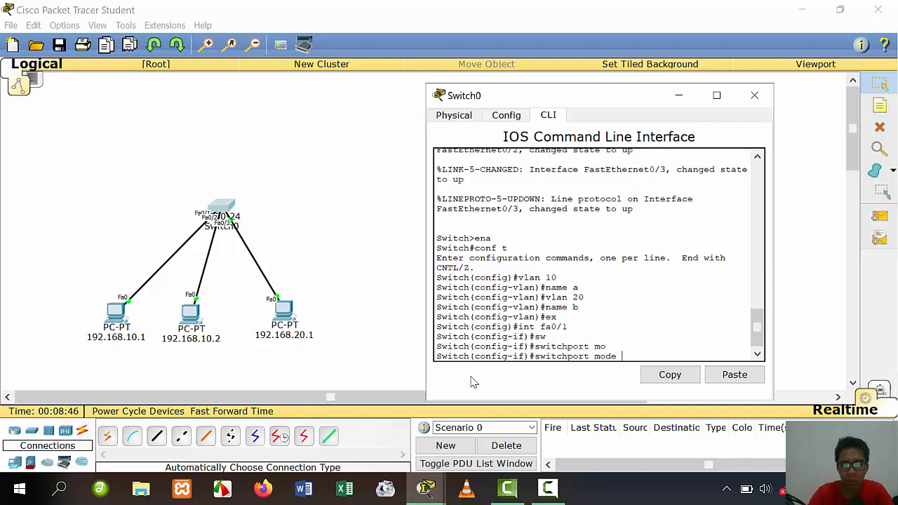
key("Tab")
key("Return")
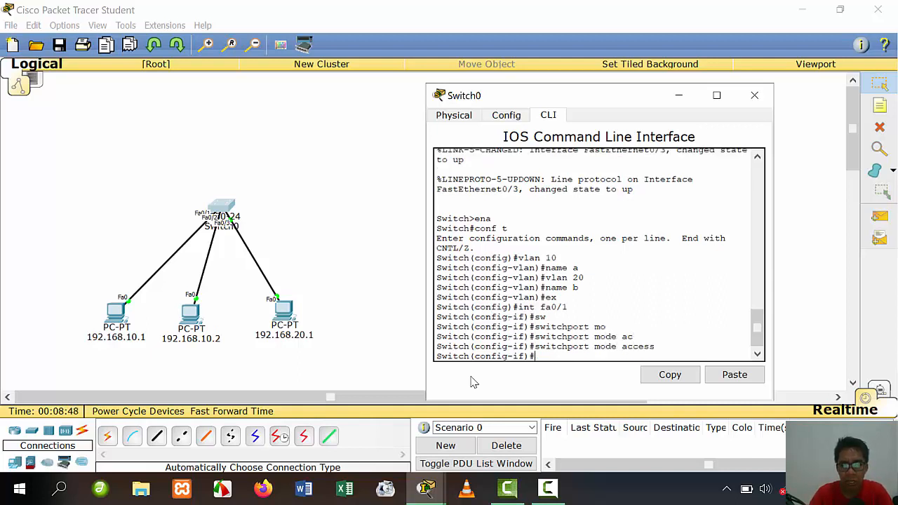
Assign interface fa0/1 to access VLAN 10 and exit the interface configuration
key("Up")
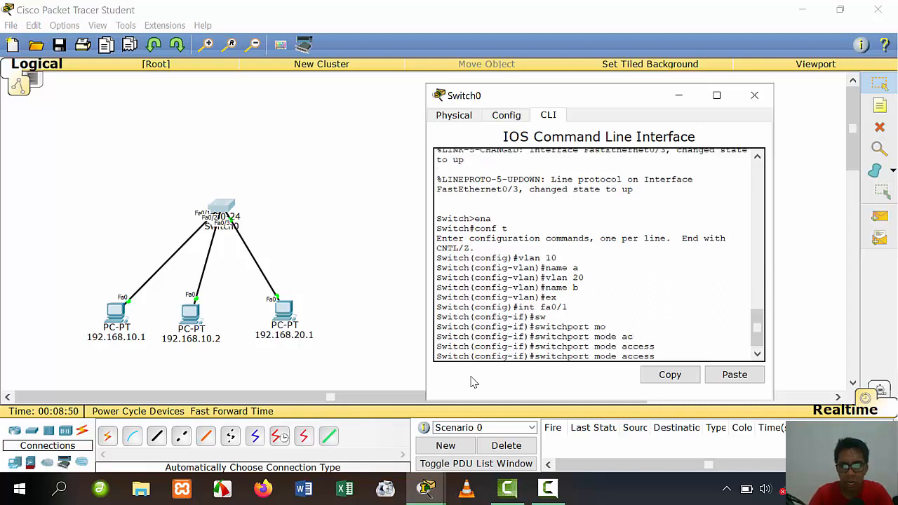
key("BackSpace")
key("BackSpace")
key("BackSpace")
key("BackSpace")
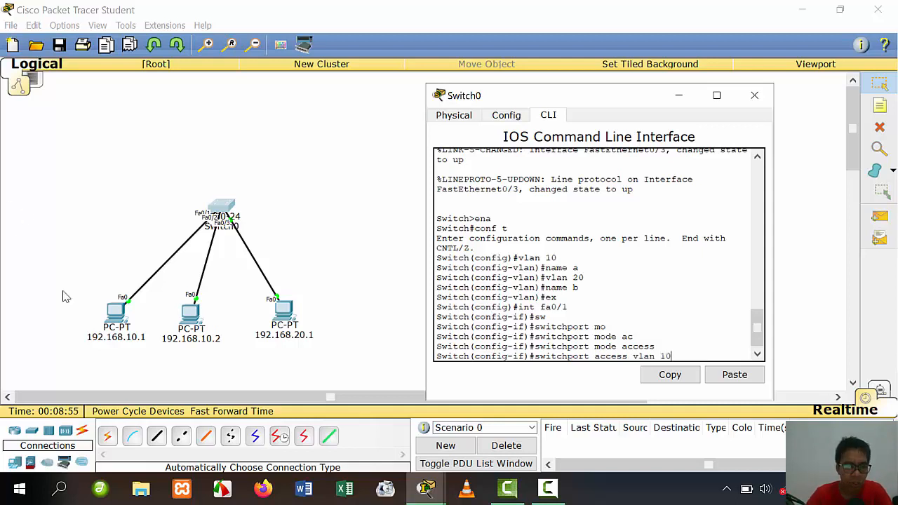
key("Return")
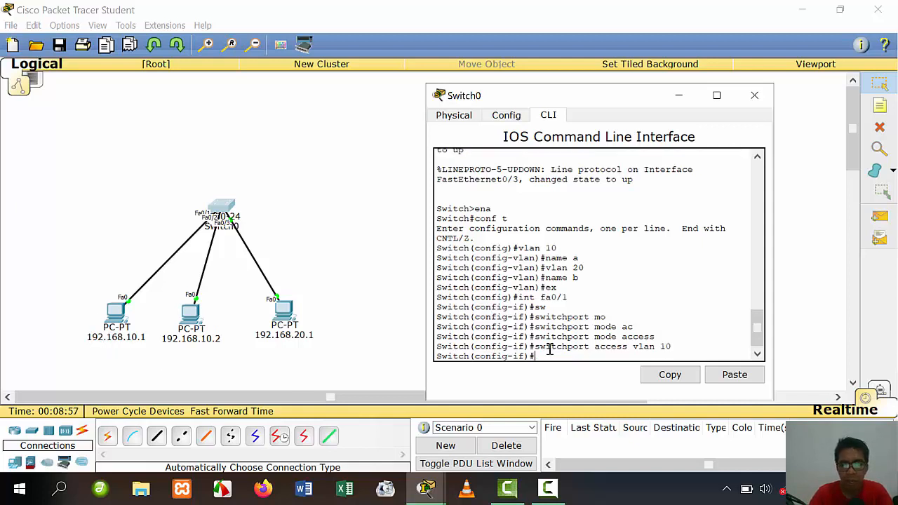
type("ex")
key("Return")
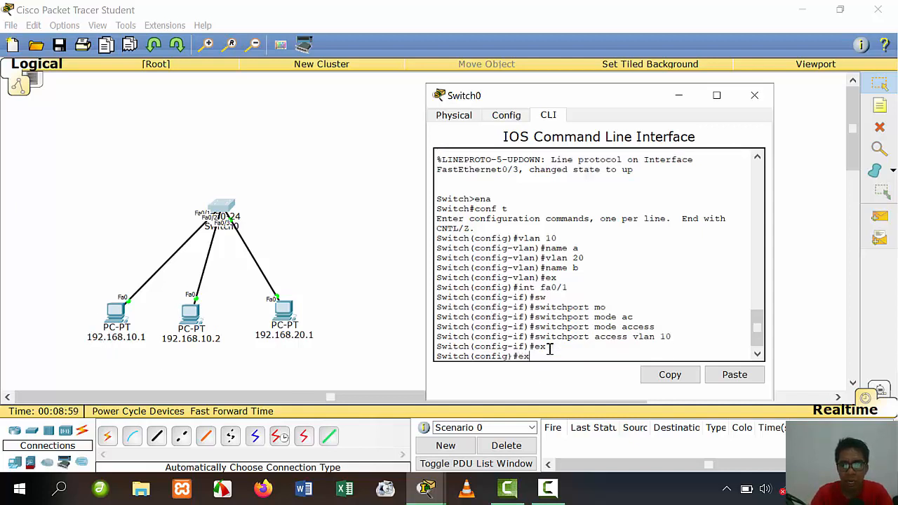
Enter the configuration of interface fa0/2 and set its switchport mode to access
key("Up")
key("Up")
key("Up")
key("Up")
key("Up")
key("Up")
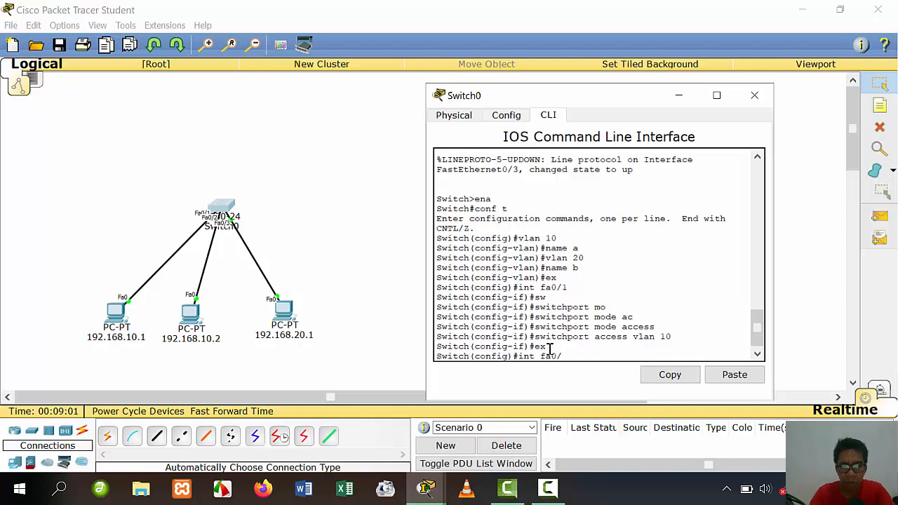
type("2")
key("Return")
key("Up")
key("Up")
key("Up")
key("Up")
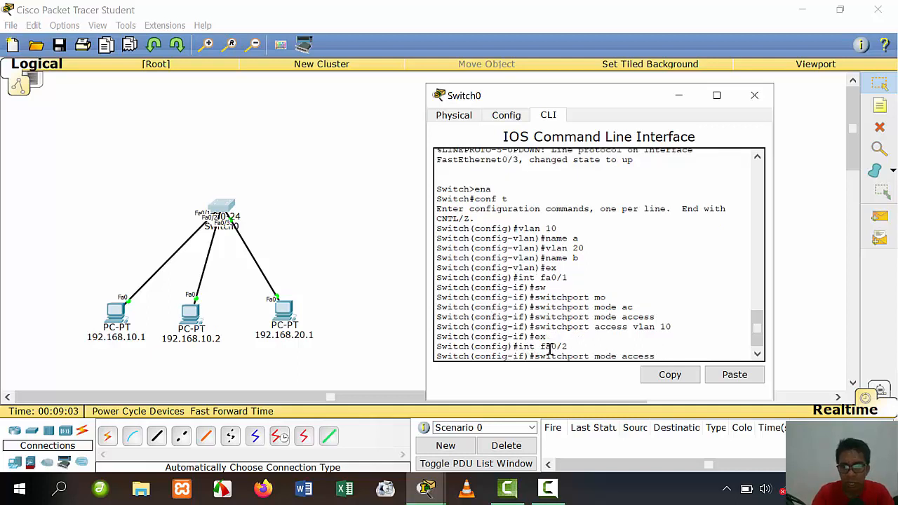
key("Return")
Assign interface fa0/2 to access VLAN 10 and exit the interface configuration
key("Up")
key("Up")
key("Up")
key("Up")
key("Up")
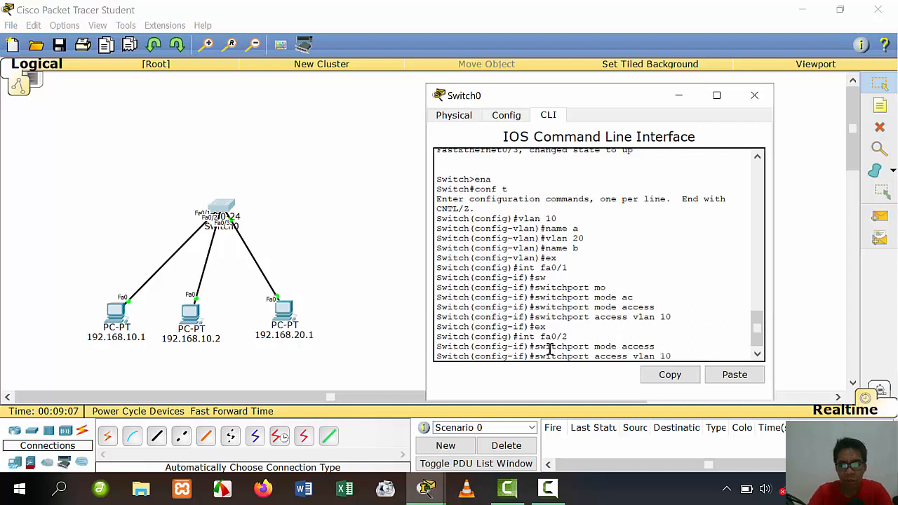
key("Return")
type("ex")
key("Return")
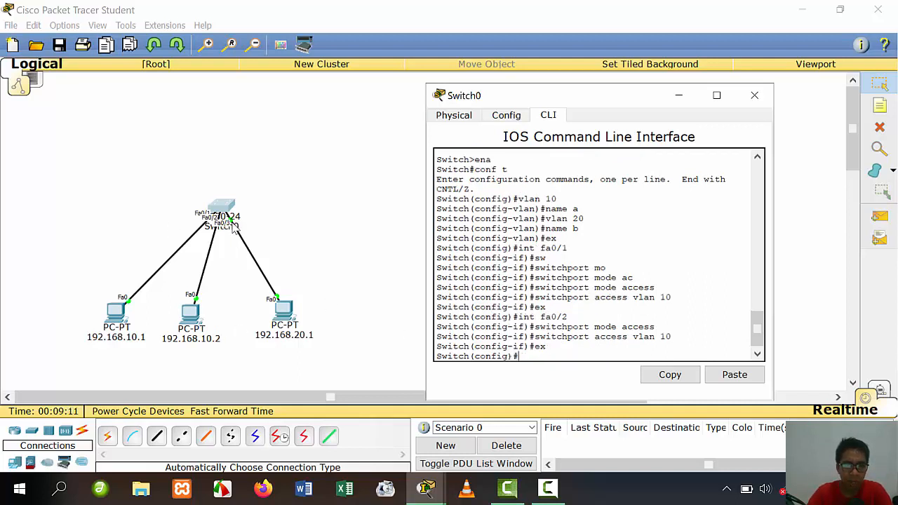
Enter the configuration of interface fa0/3 and set its switchport mode to access
key("Up")
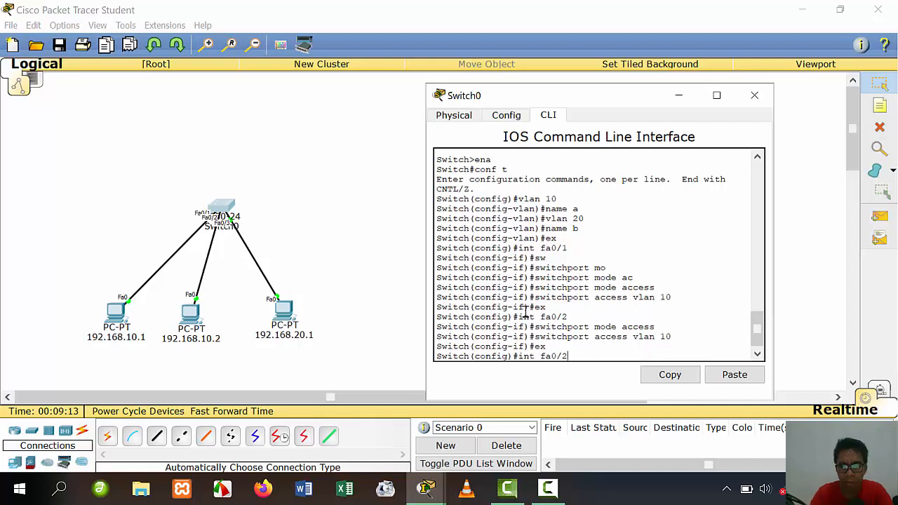
type("3")
key("Return")
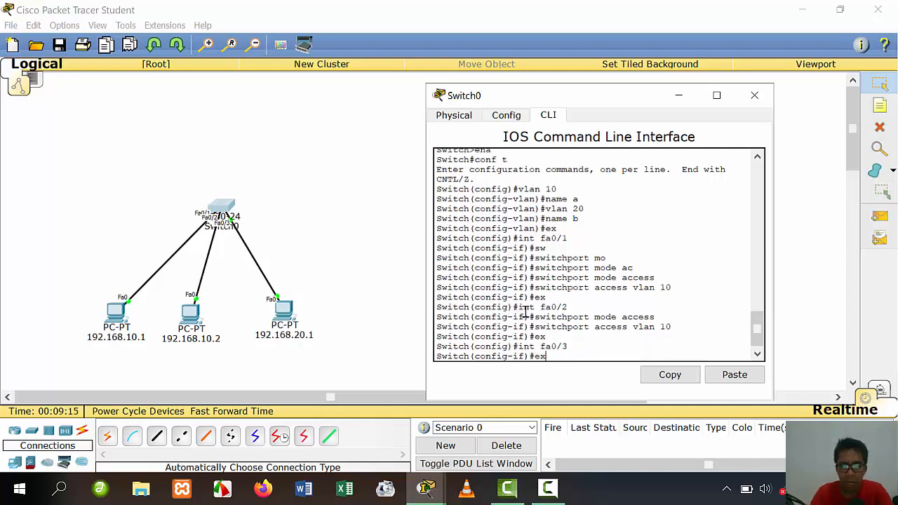
key("Up")
key("Up")
key("Return")
Assign interface fa0/3 to access VLAN 20 and exit the interface configuration
key("Up")
key("Up")
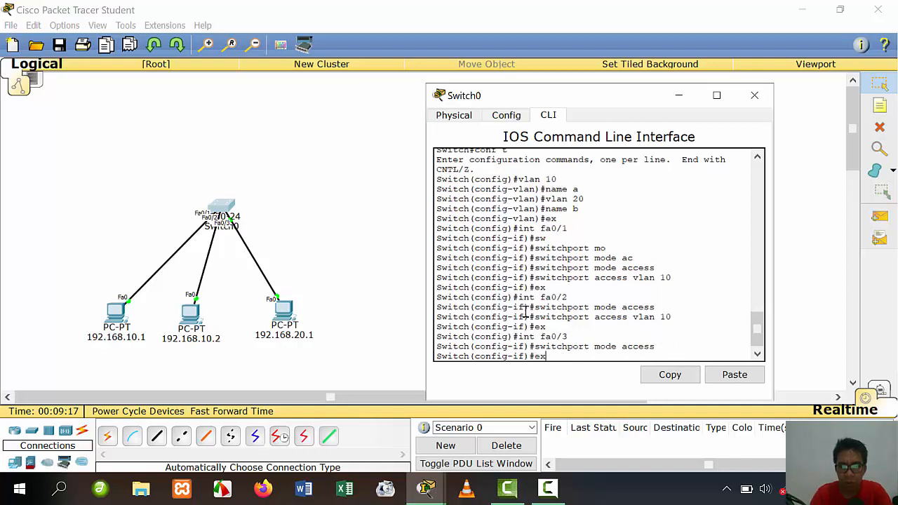
key("Up")
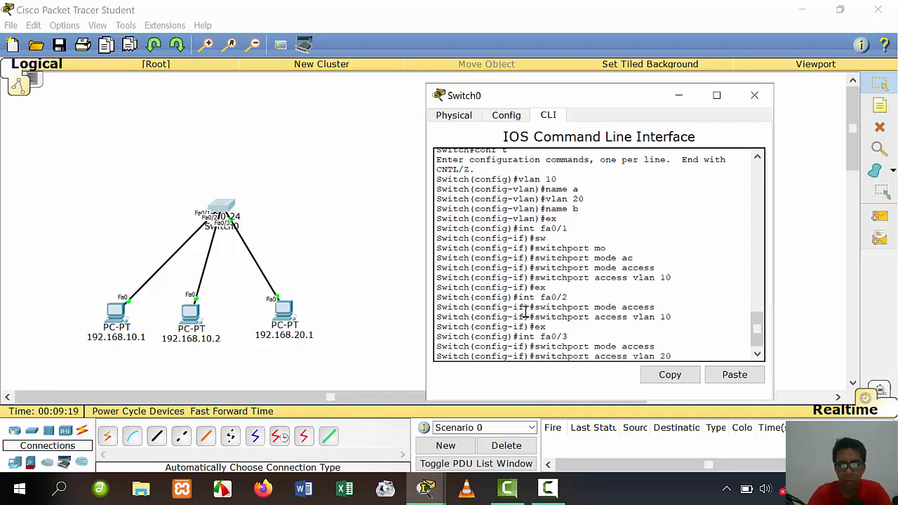
key("Return")
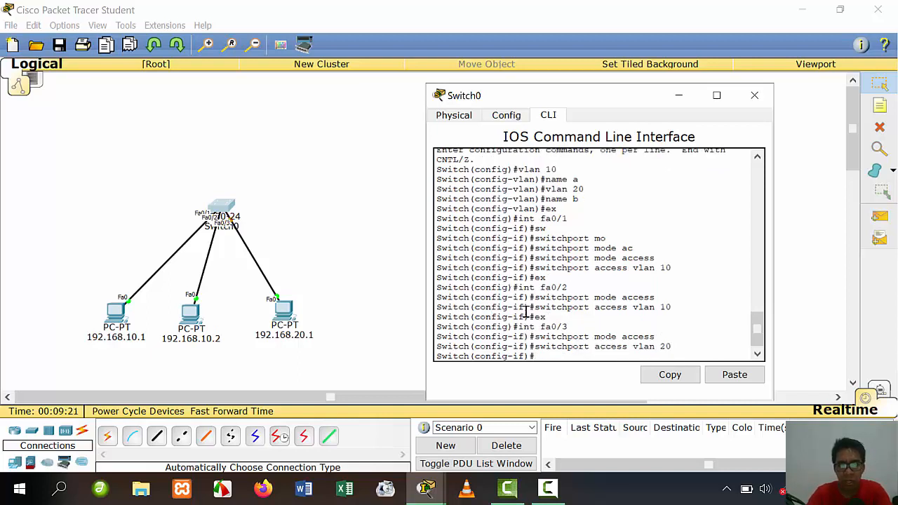
type("ex")
key("Return")
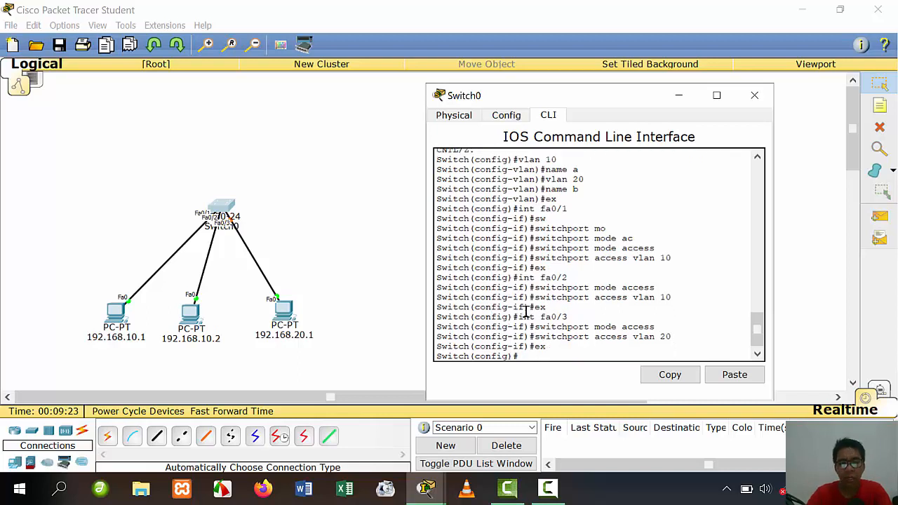
Leave global configuration mode and save the switch configuration with the wr command
type("ex")
key("Return")
type("w")
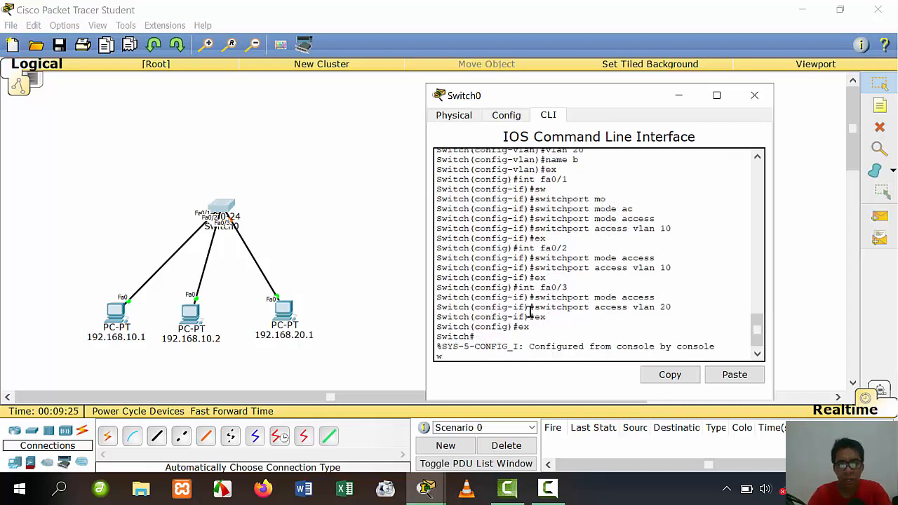
type("r")
key("Return")
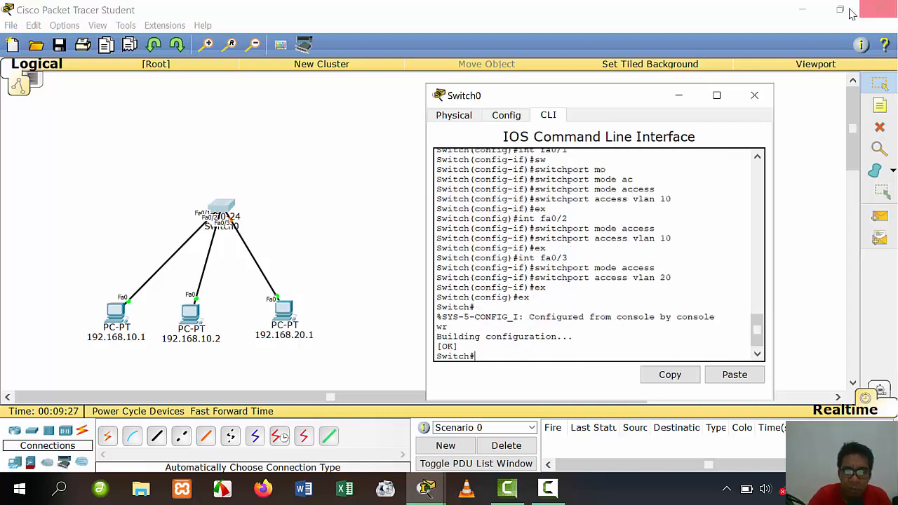
Close the switch's configuration window and set the static IP address of the PC labelled 192.168.10.1 to 192.168.10.1 with the default subnet mask
left_click(756, 96)
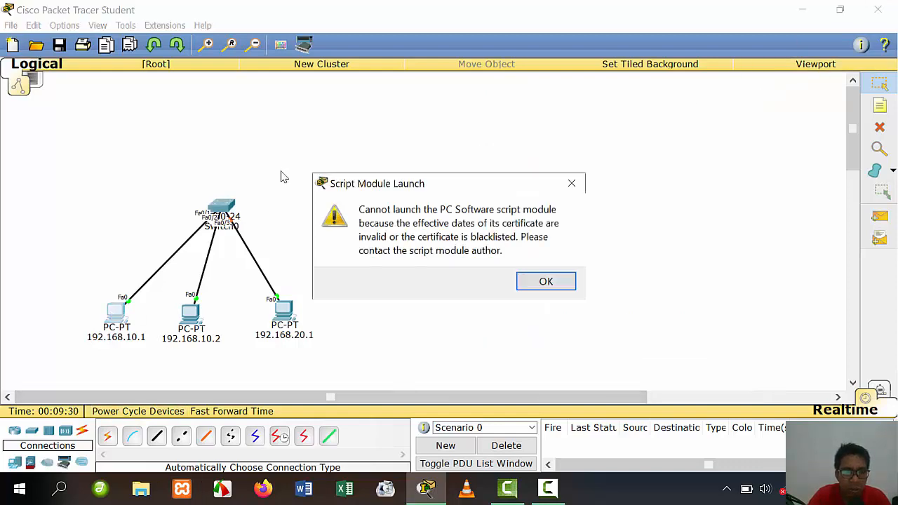
left_click(559, 283)
left_click(416, 142)
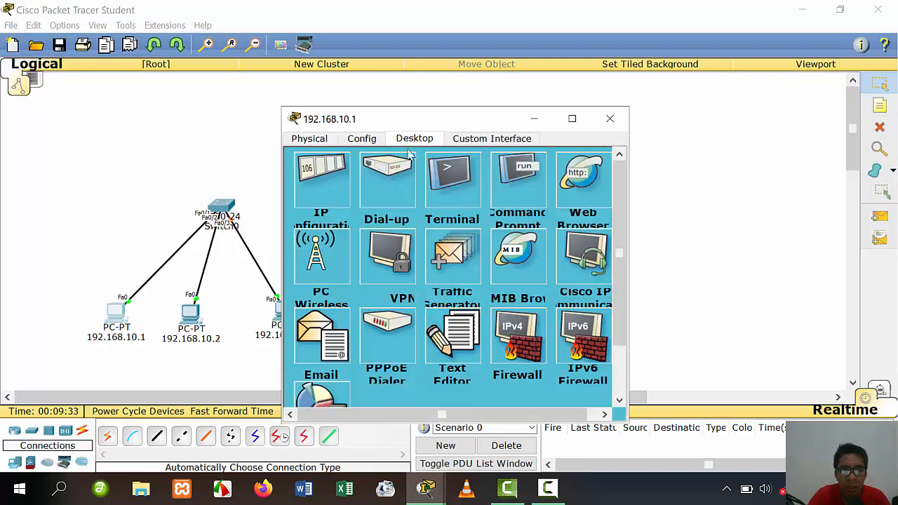
left_click(324, 200)
left_click(437, 204)
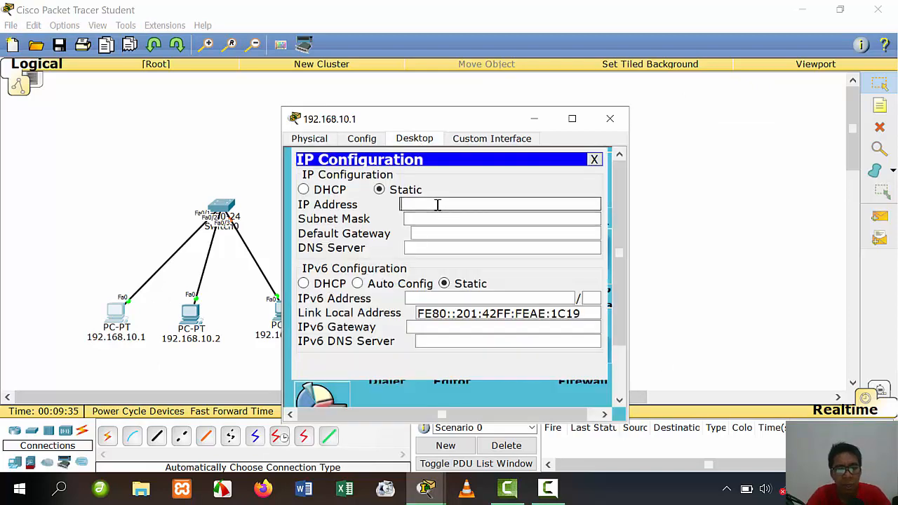
type("192.168.10.1")
left_click(461, 221)
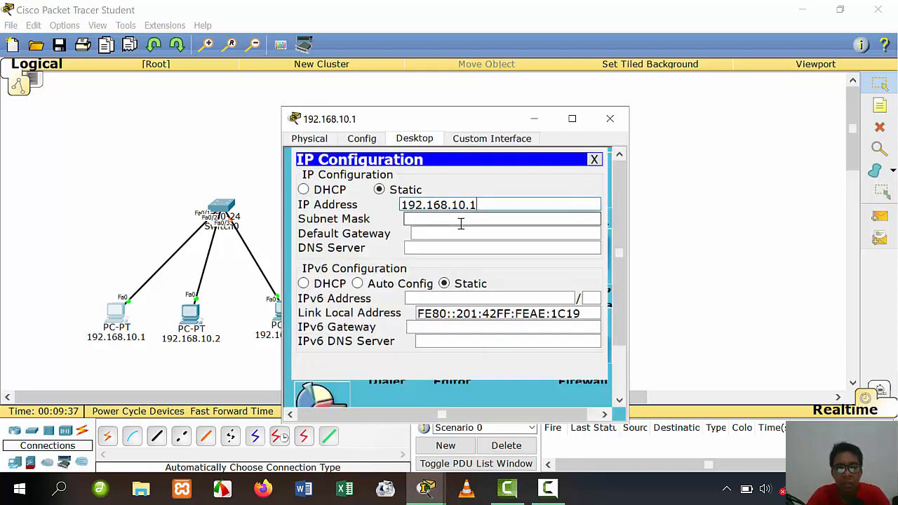
left_click(620, 120)
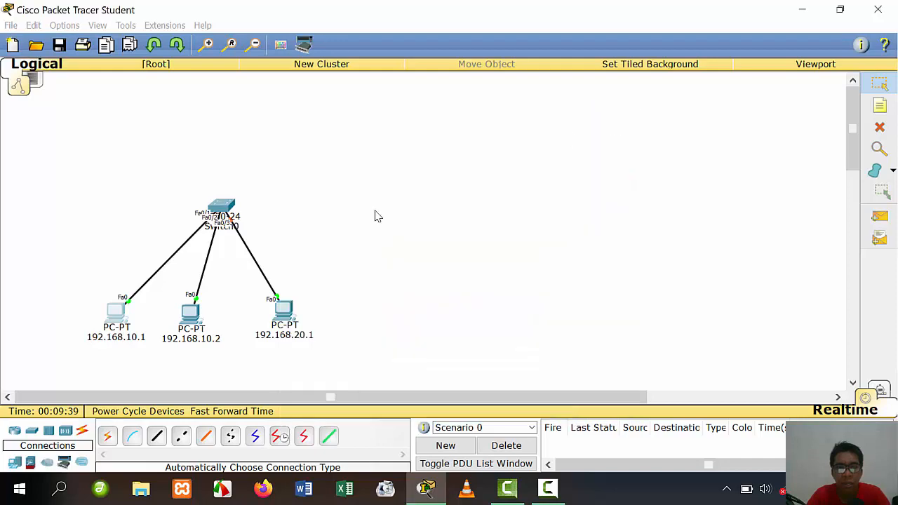
Set the static IP address of the PC labelled 192.168.10.2 to 192.168.10.2 with subnet mask 255.255.255.0
left_click(197, 314)
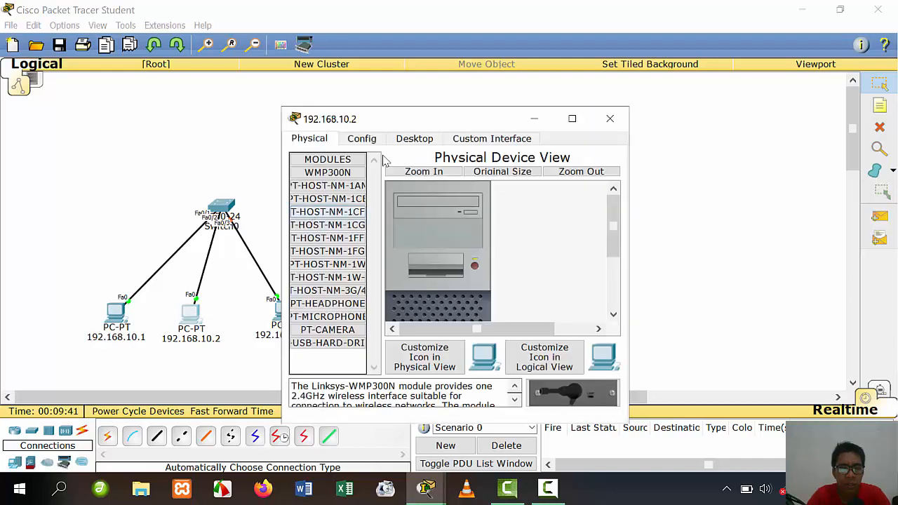
left_click(418, 143)
left_click(320, 193)
left_click(417, 202)
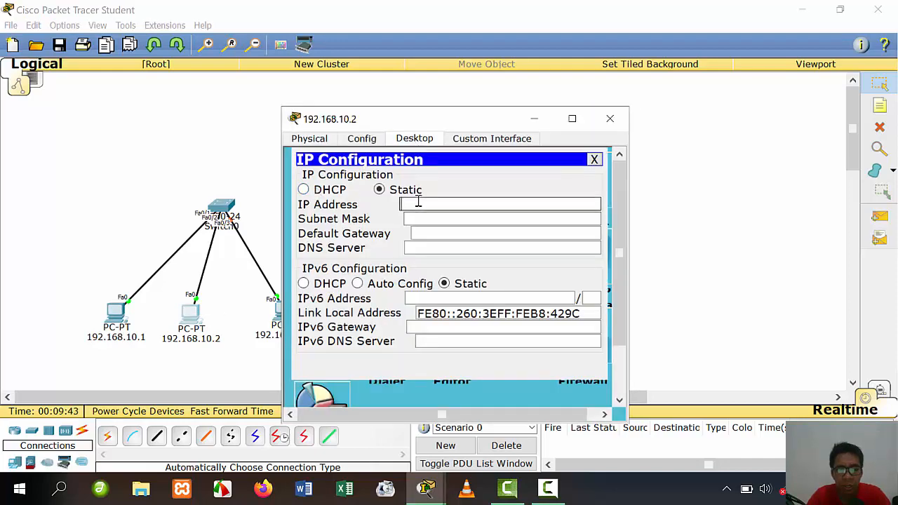
type("192.168.10.1")
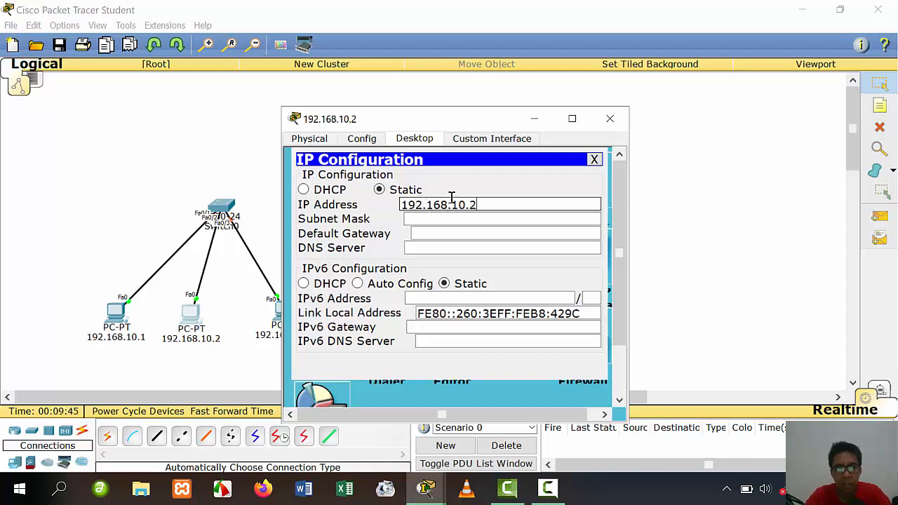
left_click(459, 218)
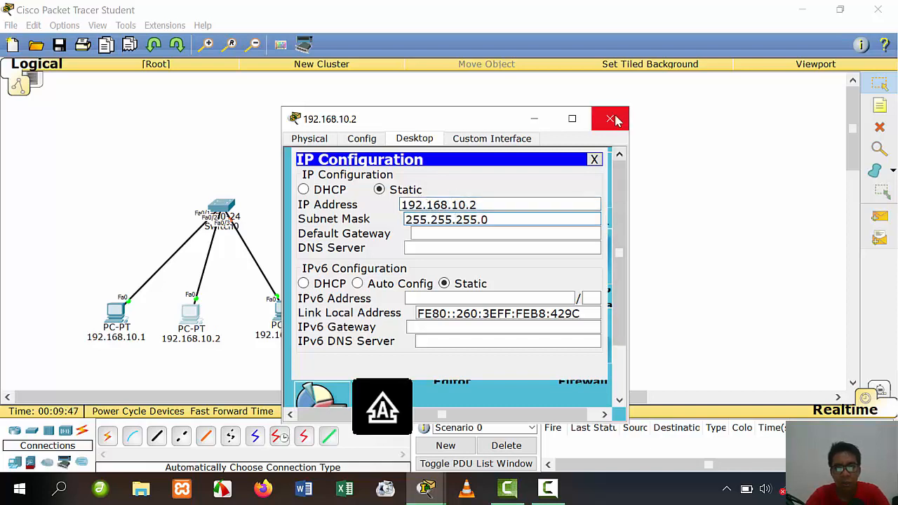
left_click(610, 120)
Set the static IP address of the PC labelled 192.168.20.1 to 192.168.20.1 with subnet mask 255.255.255.0
left_click(284, 305)
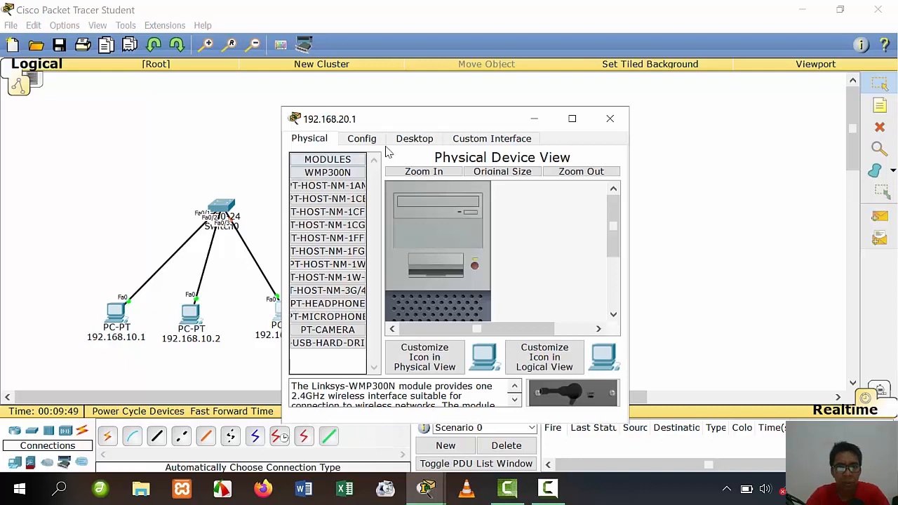
left_click(413, 143)
left_click(326, 175)
left_click(422, 204)
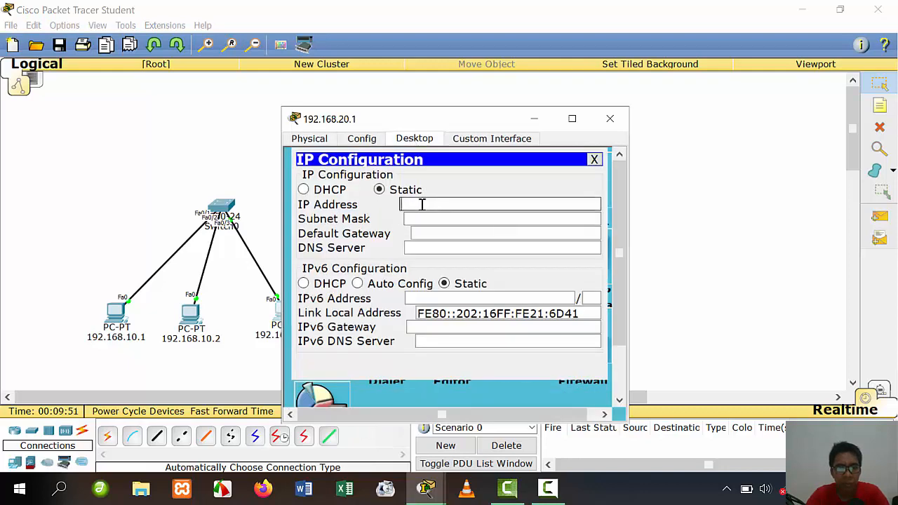
type("192.168.10.1")
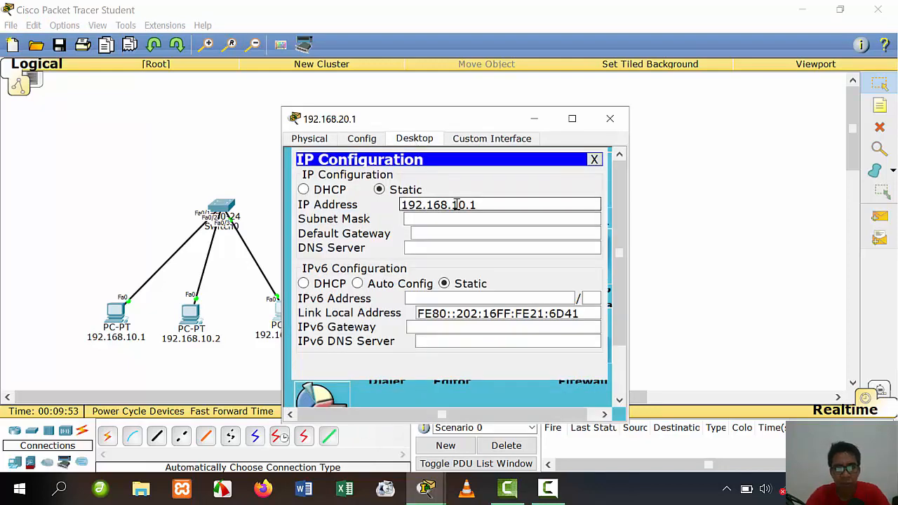
left_click(456, 204)
key("BackSpace")
type("2")
left_click(481, 221)
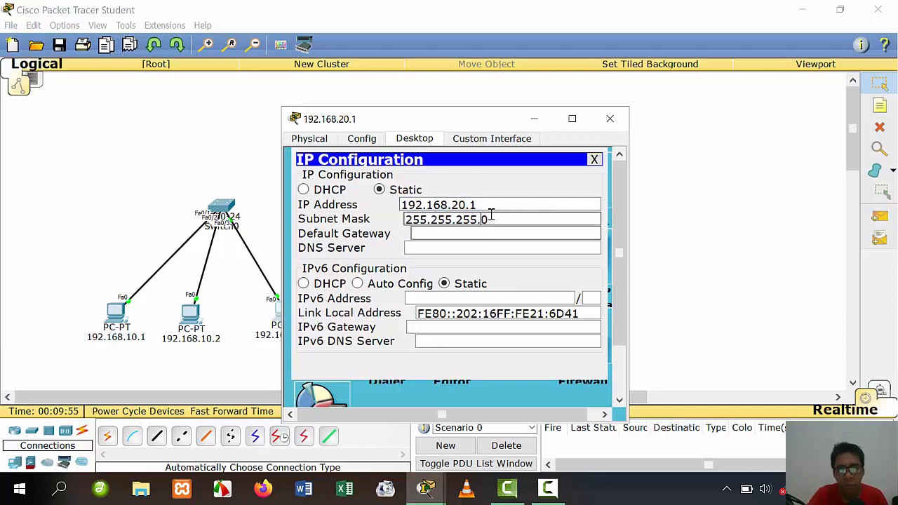
left_click(609, 119)
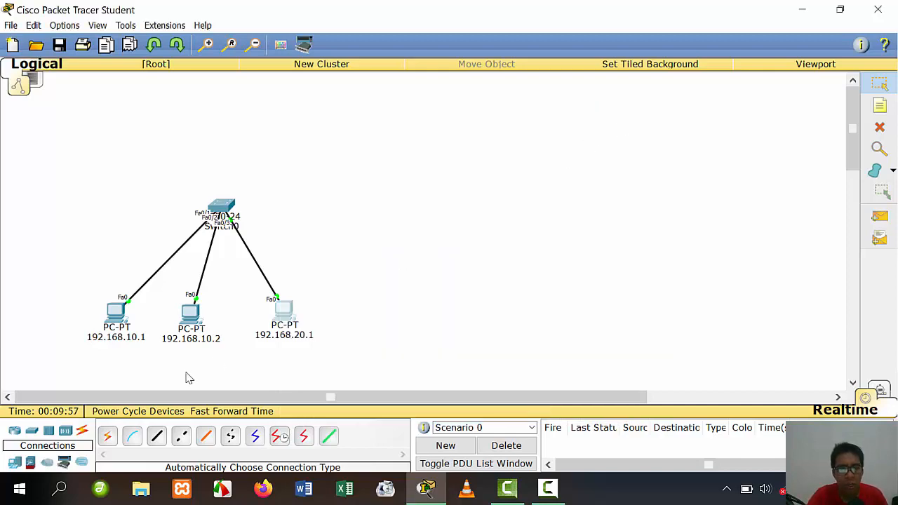
Check the IP configuration of the PC labelled 192.168.10.2 and close its window
left_click(195, 330)
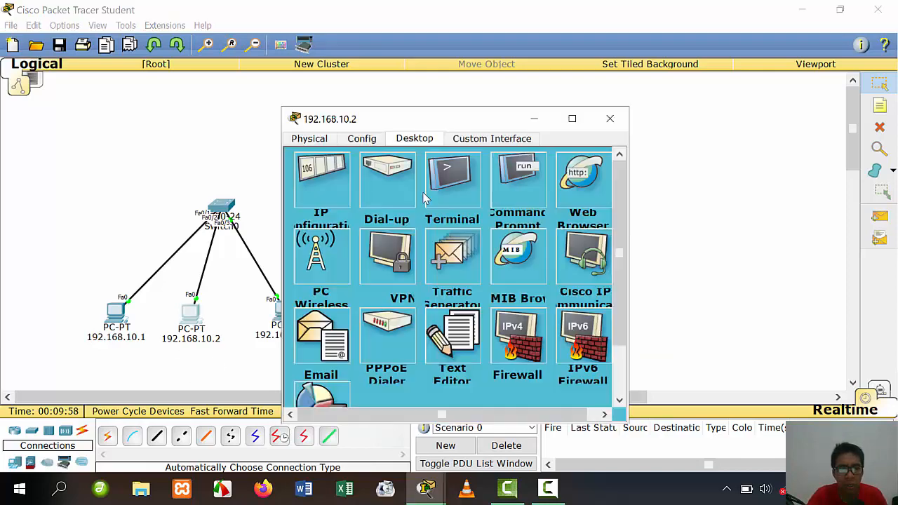
left_click(345, 191)
left_click(609, 120)
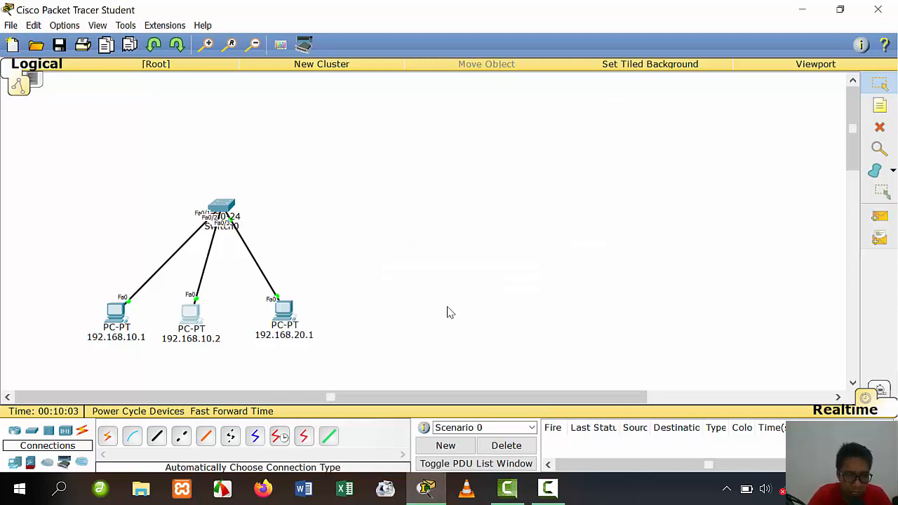
Test connectivity within VLAN 10 by sending a simple PDU from PC 192.168.10.1 to PC 192.168.10.2
left_click_drag(63, 286, 236, 358)
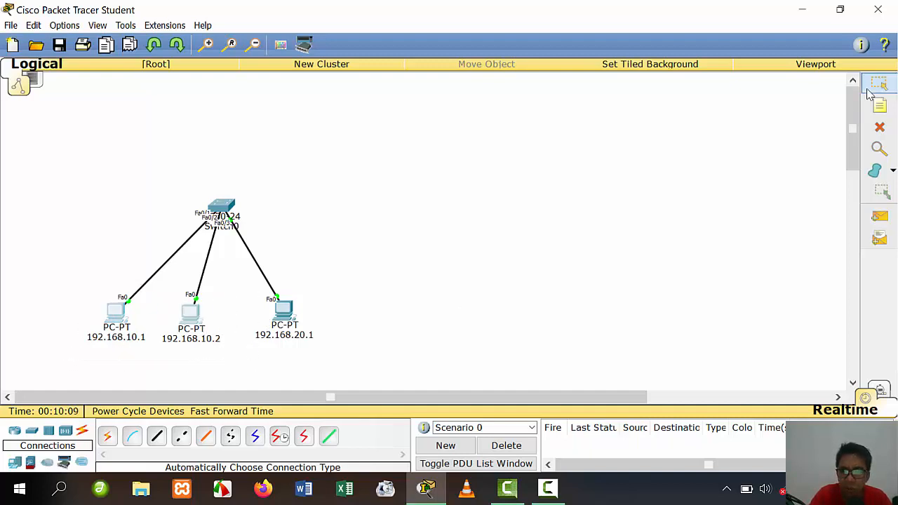
left_click(880, 216)
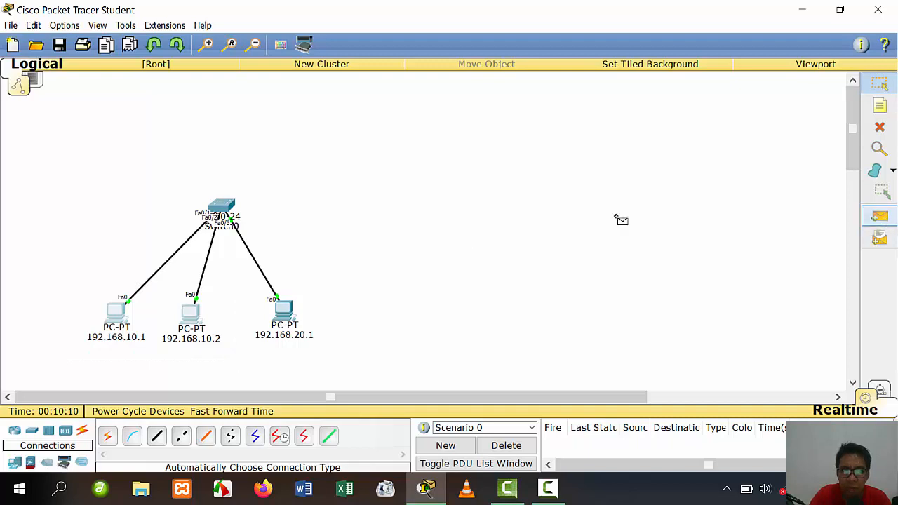
left_click(123, 311)
left_click(191, 312)
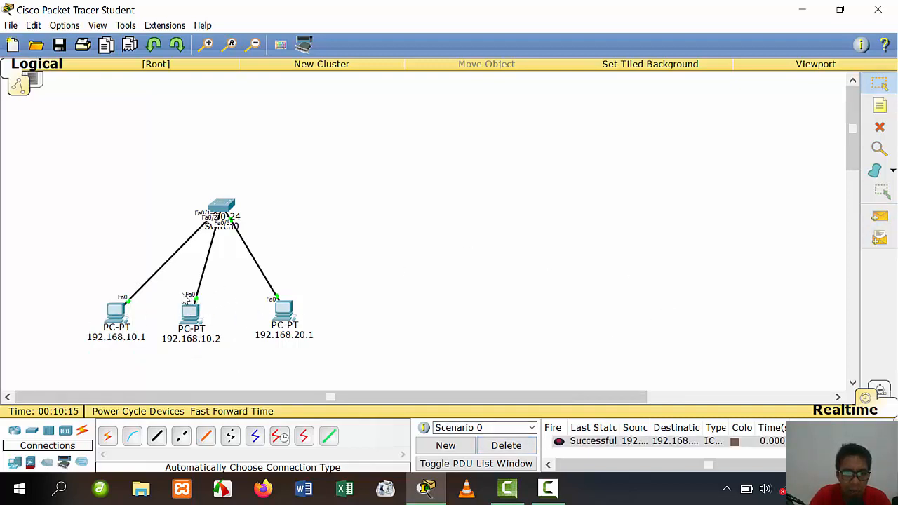
Send a simple PDU from PC 192.168.10.2 to PC 192.168.20.1 and delete the test scenario
left_click_drag(179, 291, 341, 353)
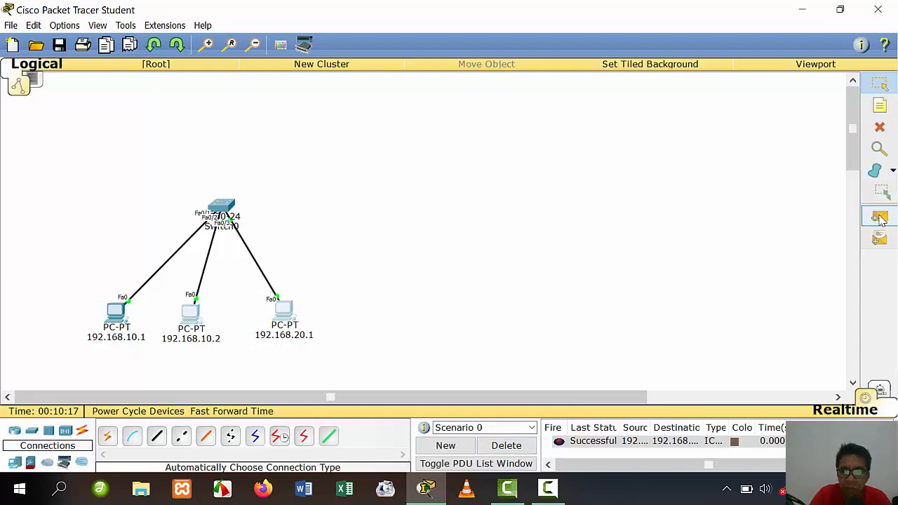
left_click(880, 219)
left_click(190, 312)
left_click(284, 311)
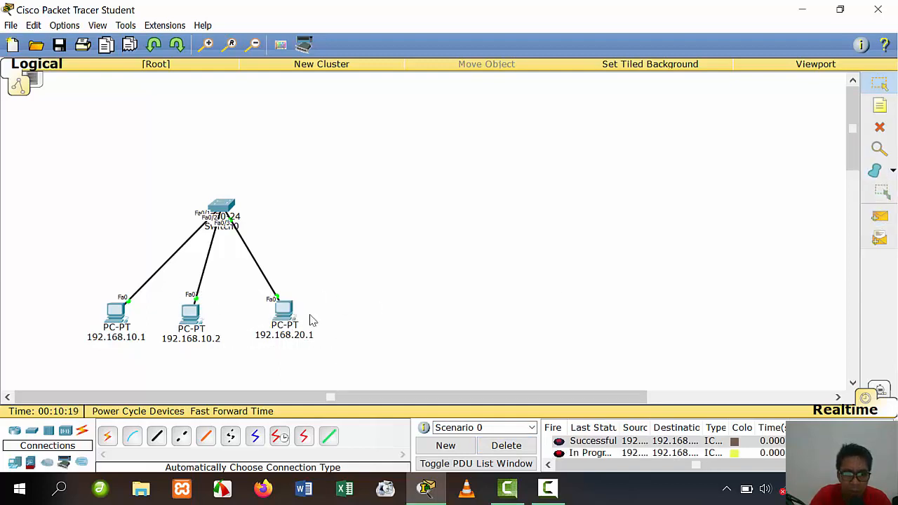
left_click(505, 446)
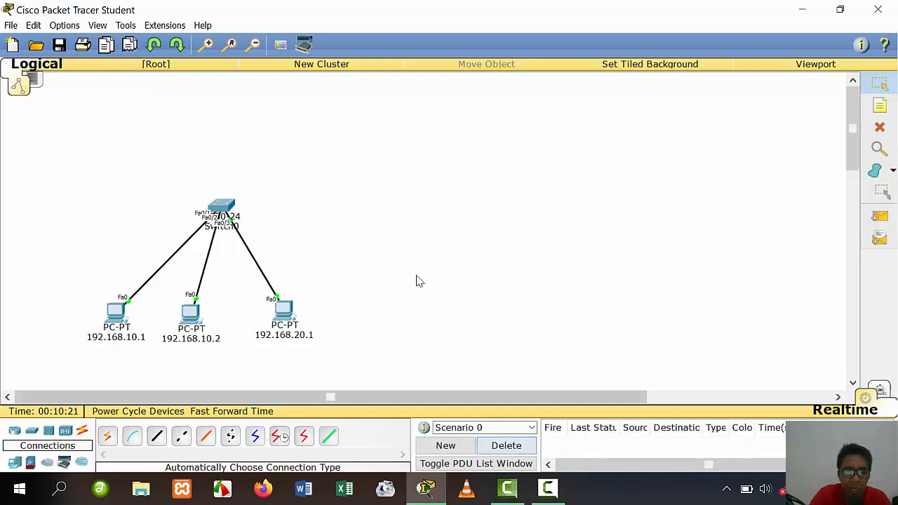
Select the switch with its three PCs and move the whole group slightly to the left in the workspace
left_click_drag(60, 210, 335, 349)
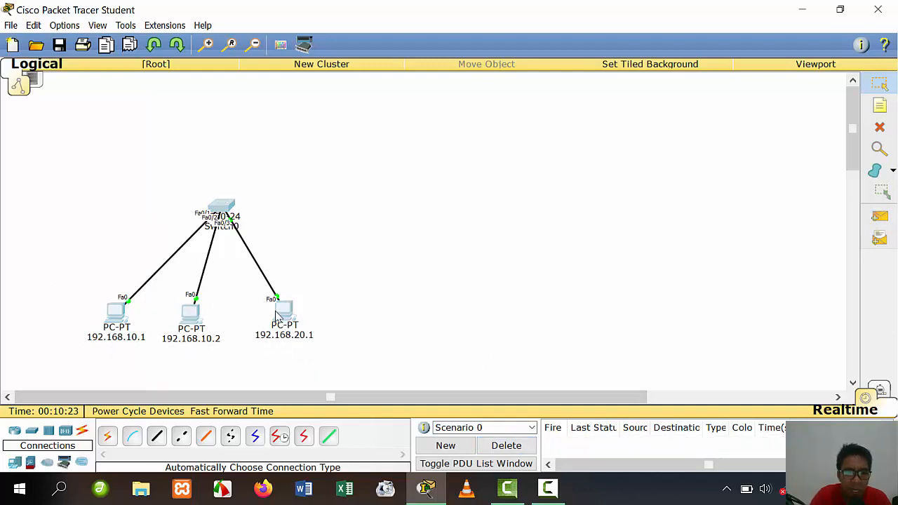
left_click_drag(277, 316, 243, 309)
left_click(354, 304)
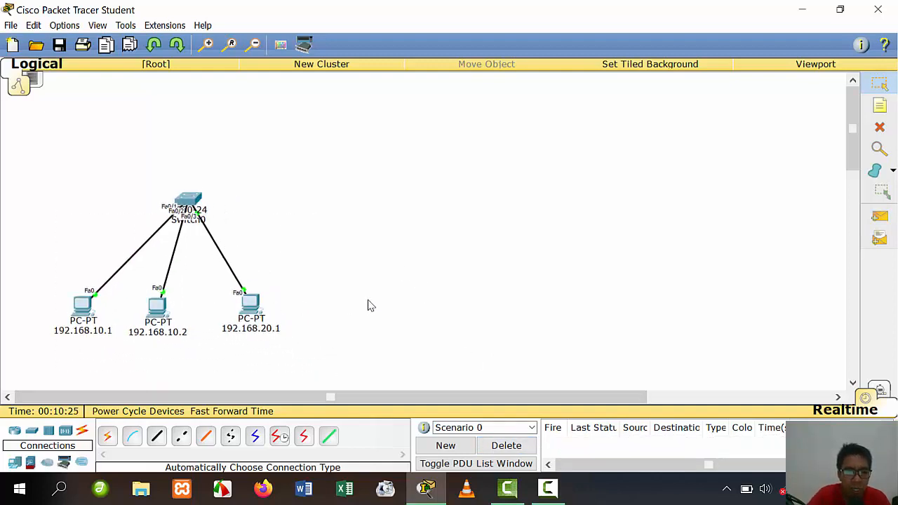
Add a second 2950-24 switch to the right of the existing network, level with the first switch
left_click(32, 430)
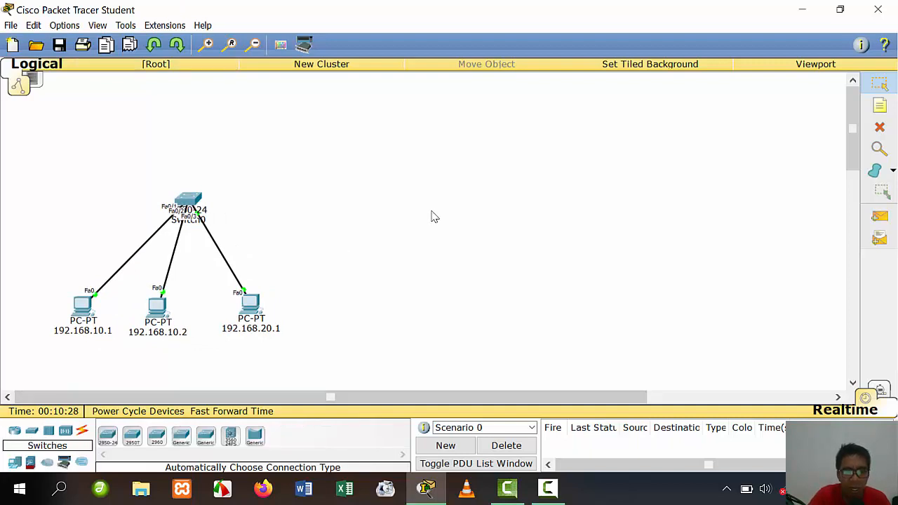
left_click(107, 436)
left_click(487, 206)
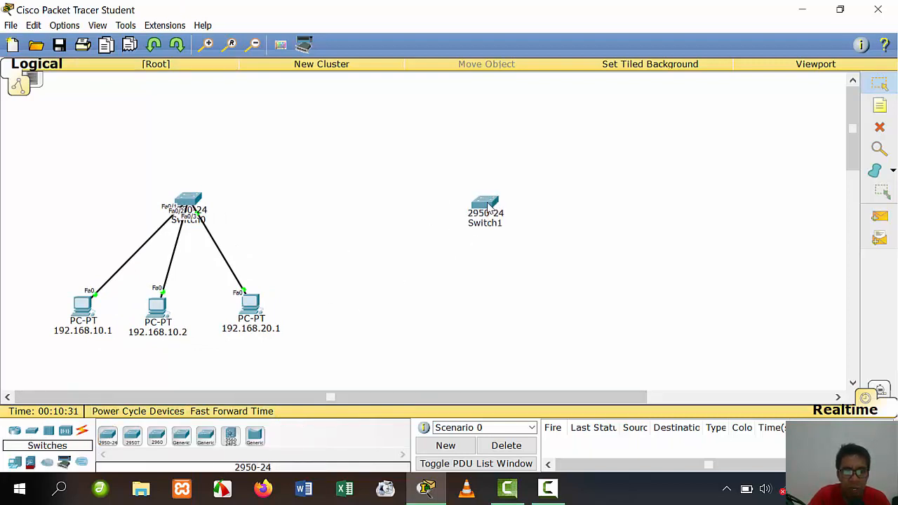
left_click_drag(488, 206, 457, 204)
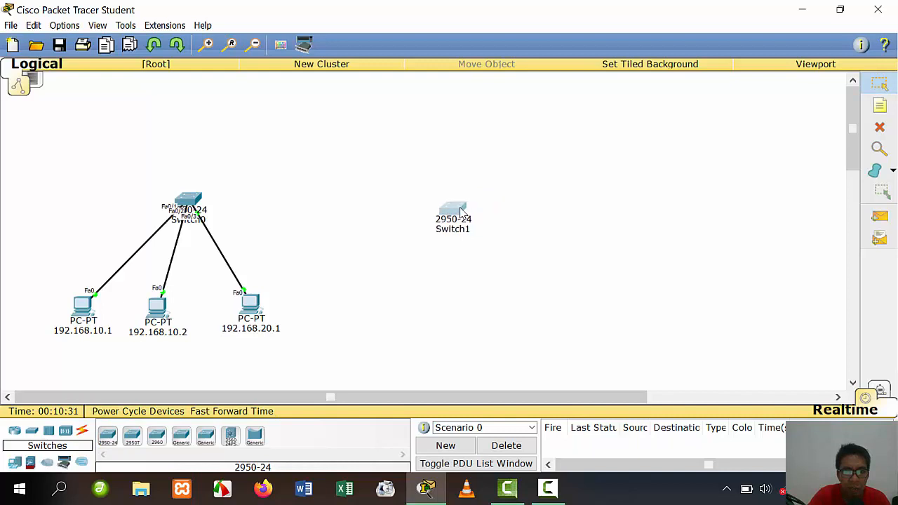
Place four generic PCs in a row below the second switch
left_click(15, 462)
left_click(111, 437)
left_click(370, 320)
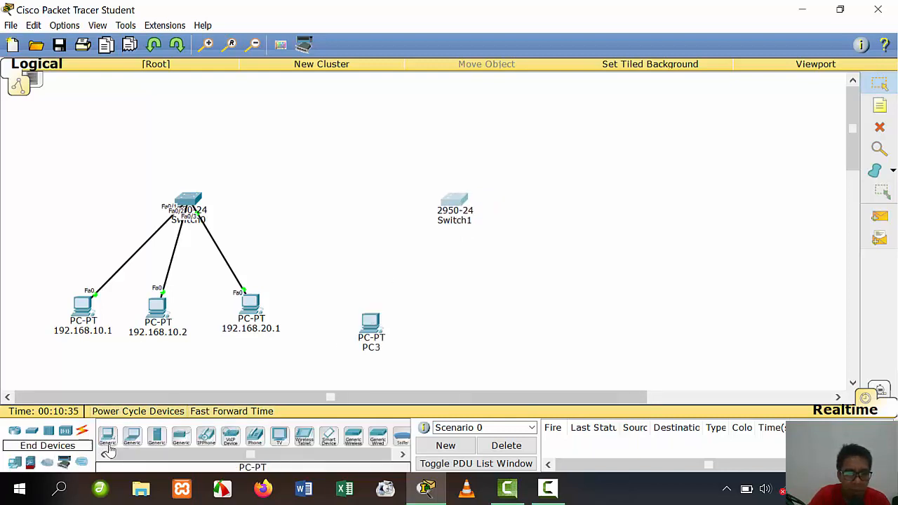
left_click(108, 436)
left_click(441, 334)
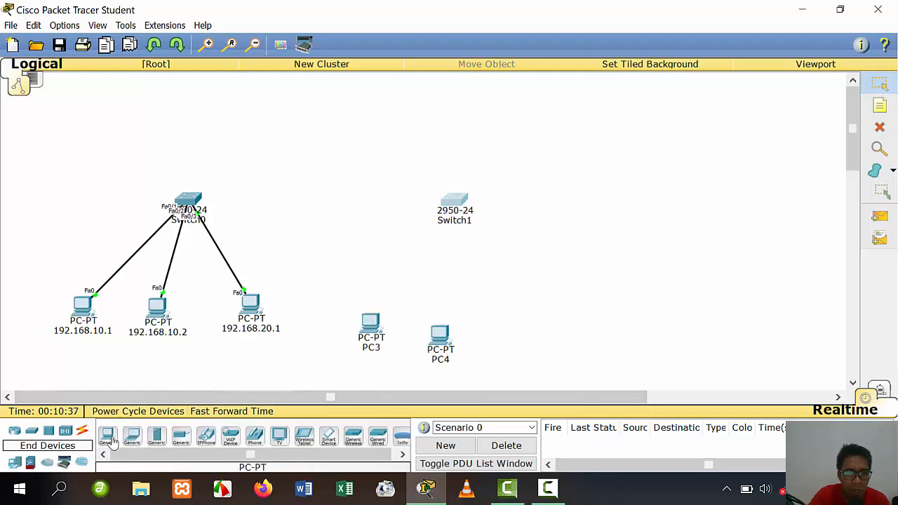
left_click(511, 319)
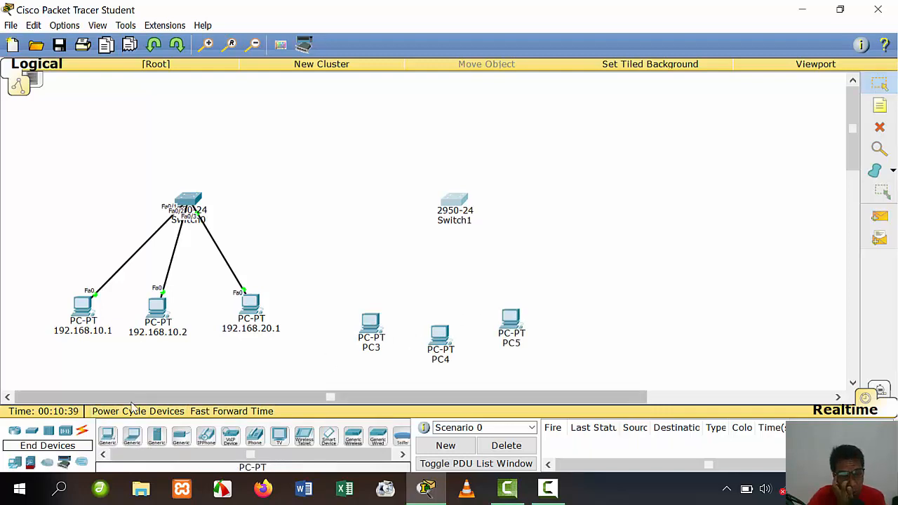
left_click(109, 436)
left_click(582, 332)
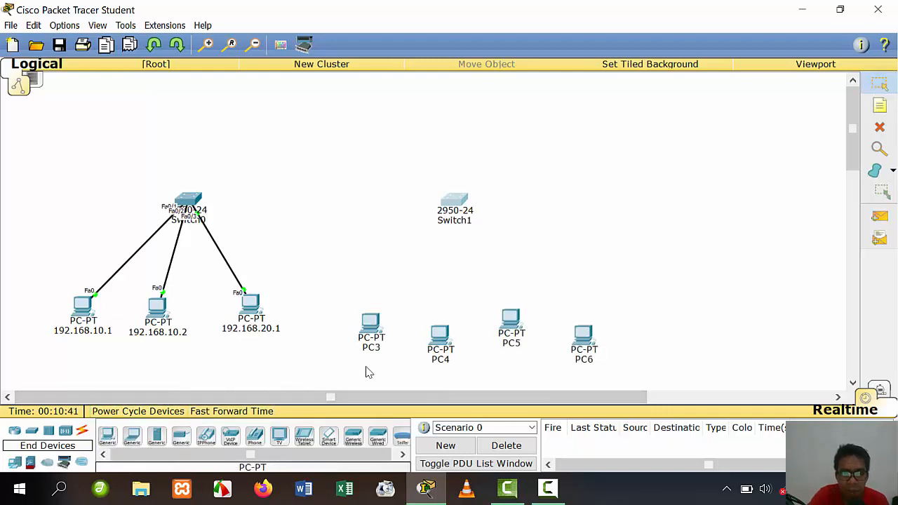
Rename the PC3 label to 192.168.10.3
left_click(371, 347)
double_click(354, 354)
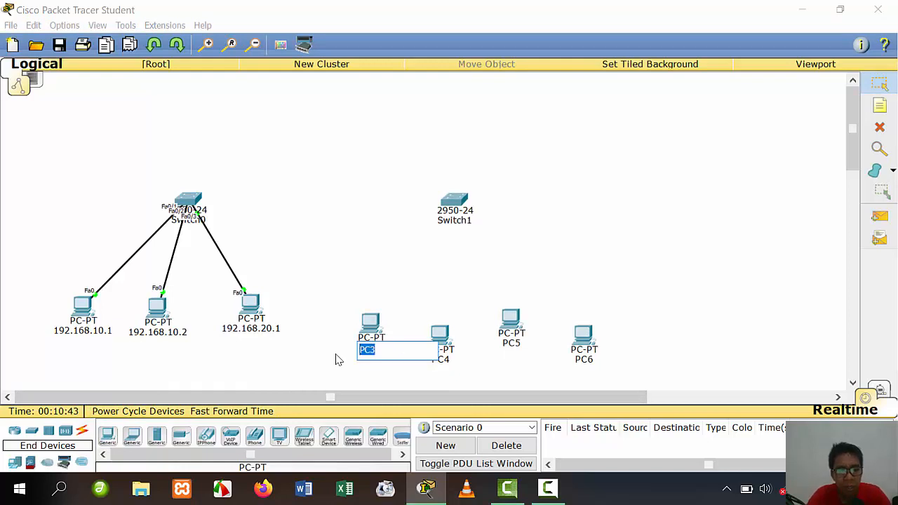
type("192.168.10.1")
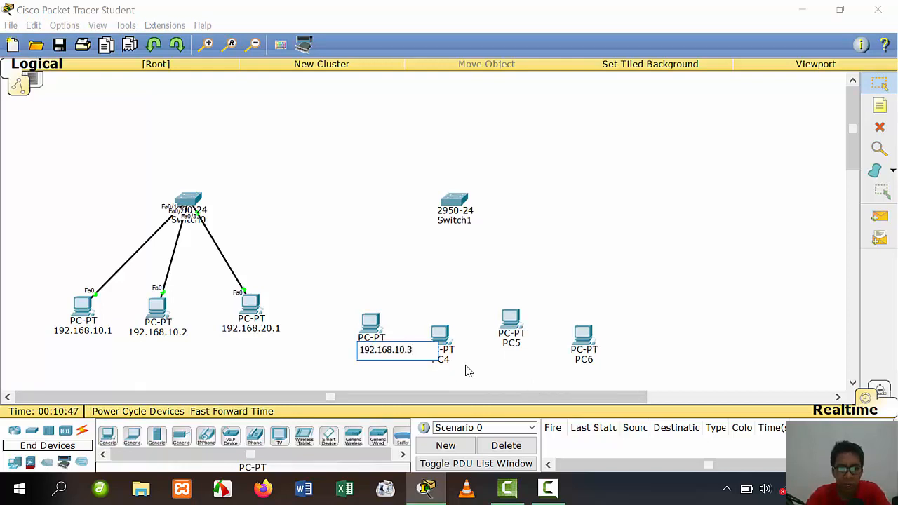
Rename the PC4 label to 192.168.30.1
left_click(446, 365)
left_click(448, 361)
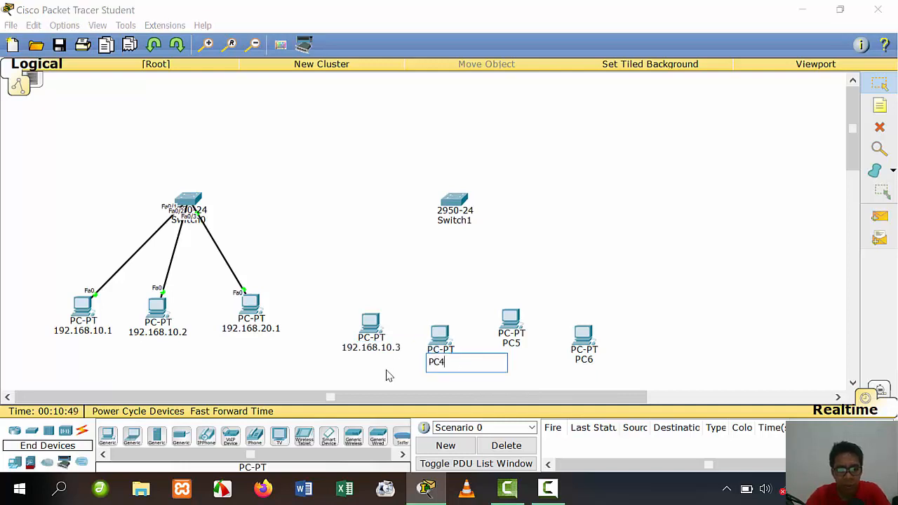
type("192.168.10.1")
key("BackSpace")
key("BackSpace")
key("BackSpace")
key("BackSpace")
key("BackSpace")
key("BackSpace")
key("BackSpace")
key("BackSpace")
key("BackSpace")
key("BackSpace")
key("BackSpace")
key("BackSpace")
key("BackSpace")
key("BackSpace")
key("BackSpace")
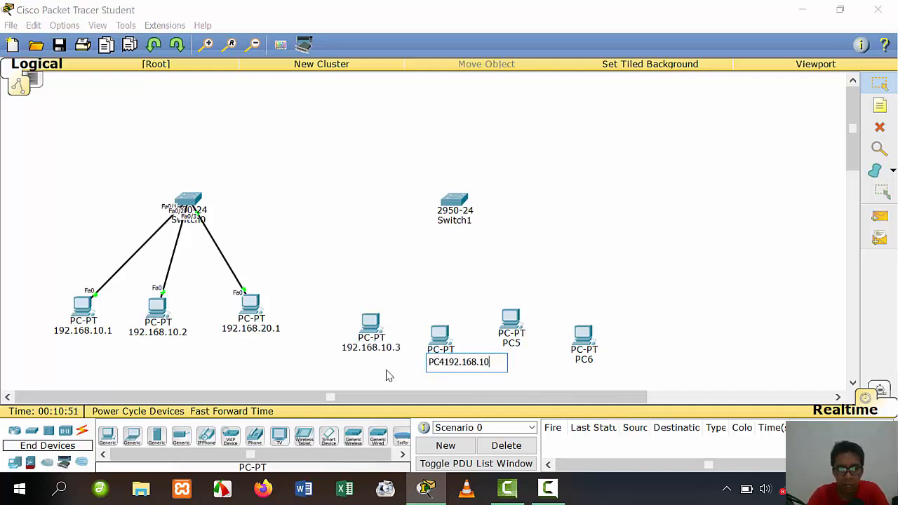
type("192.168.10.1")
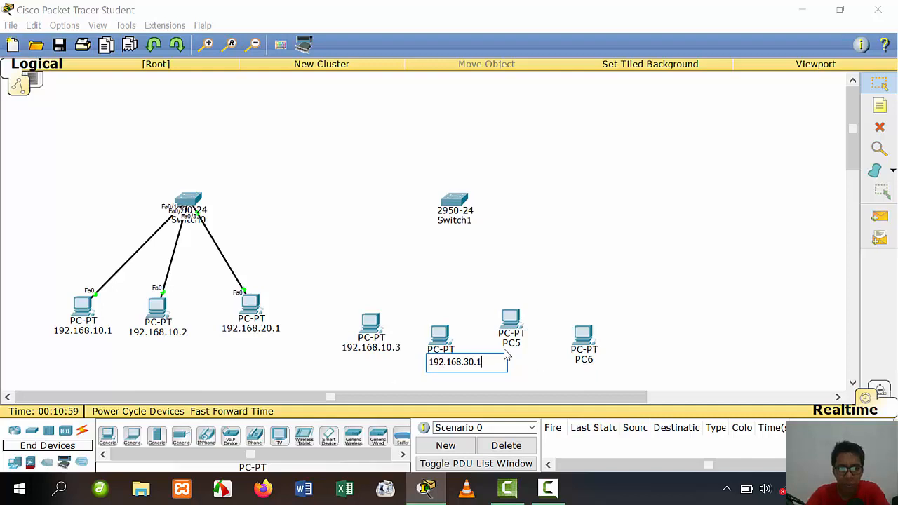
key("BackSpace")
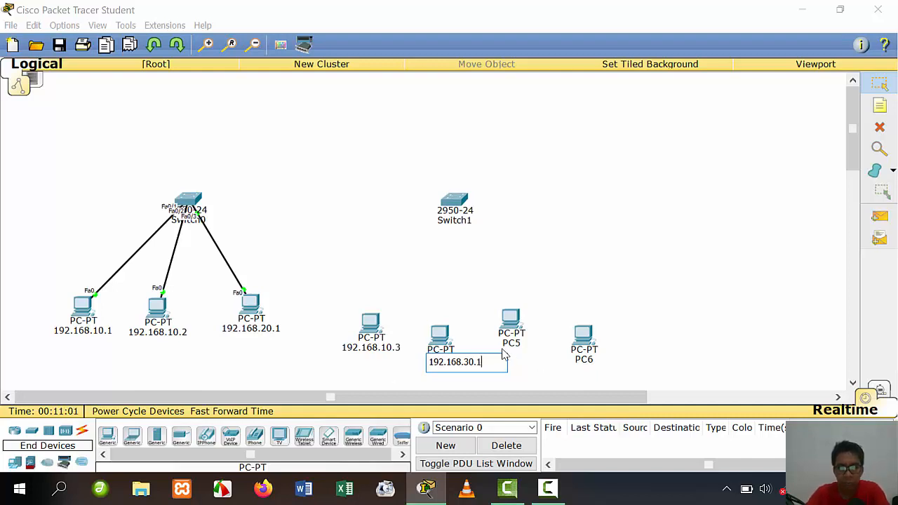
Rename the PC5 label to 192.168.20.2
left_click(509, 343)
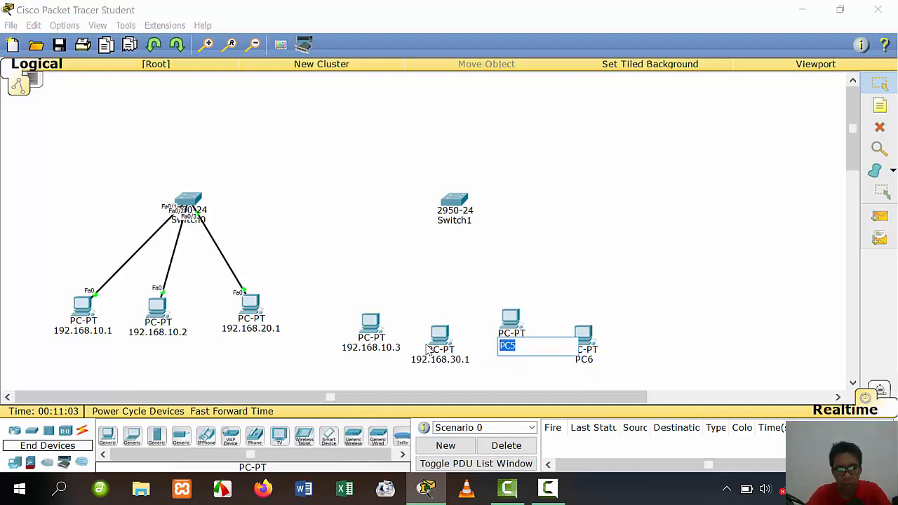
type("192.168.10.1")
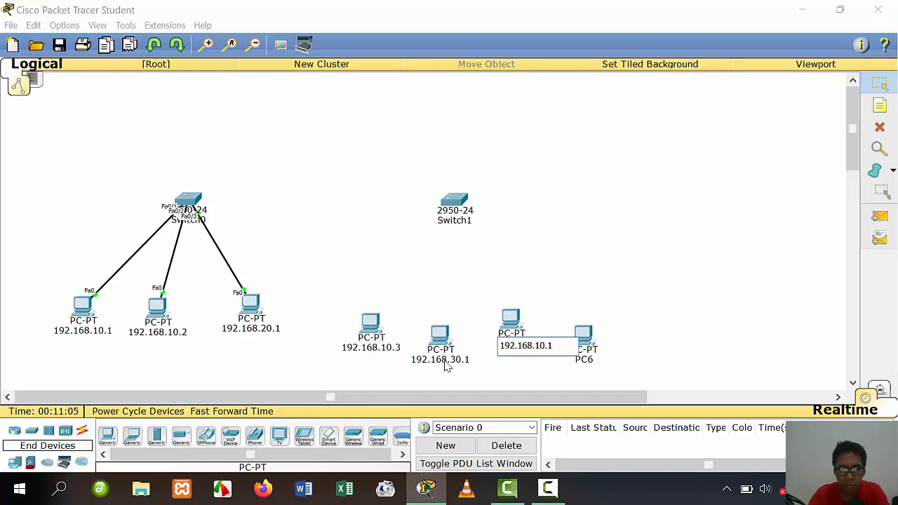
key("Left")
key("Left")
key("Left")
key("BackSpace")
type("2")
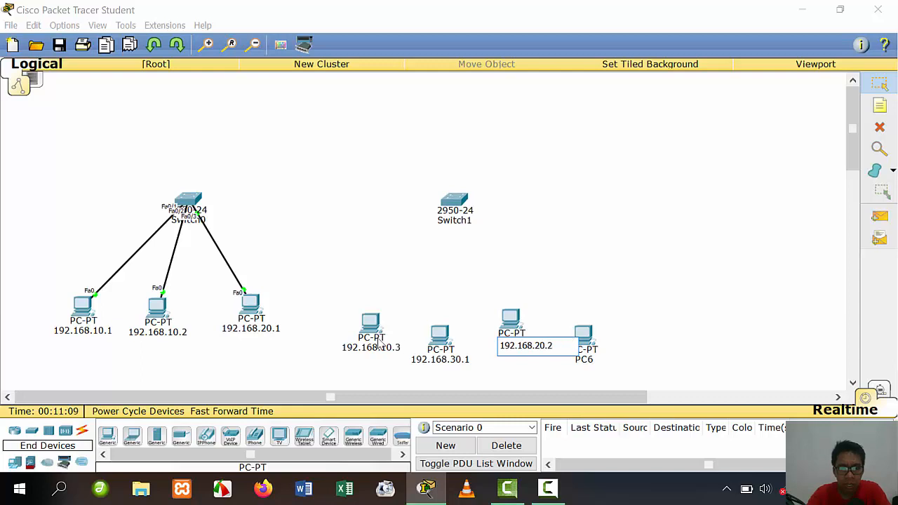
Rename the PC6 label to 192.168.40.1, reusing the address label copied from the neighbouring PC
left_click(584, 360)
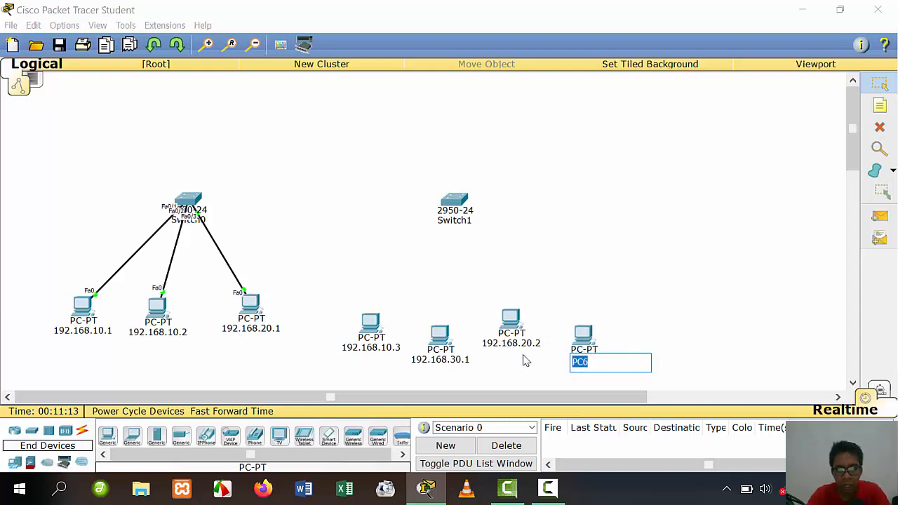
key("Right")
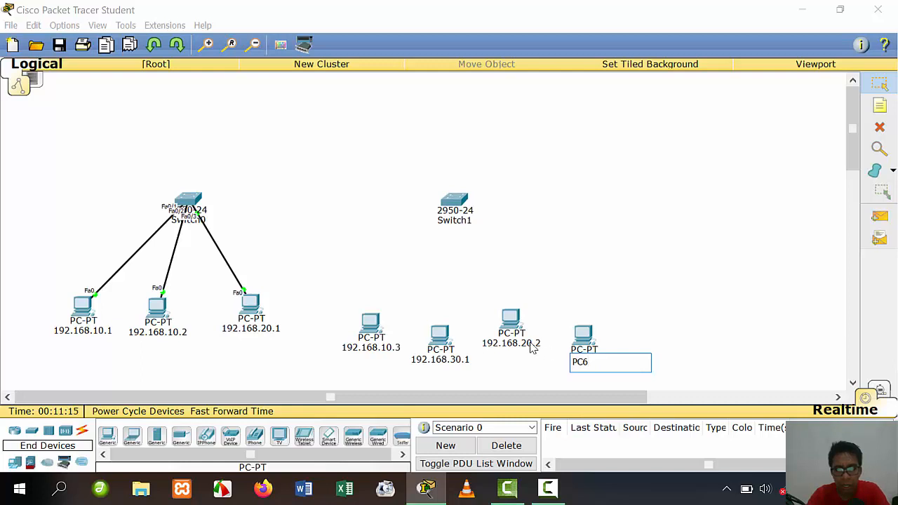
left_click(534, 343)
left_click(516, 343)
key("ctrl+c")
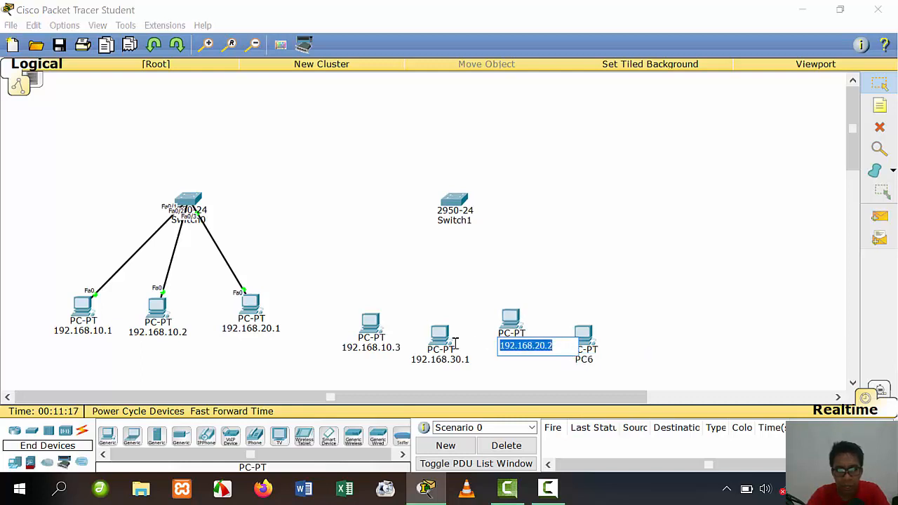
left_click(589, 360)
left_click(587, 361)
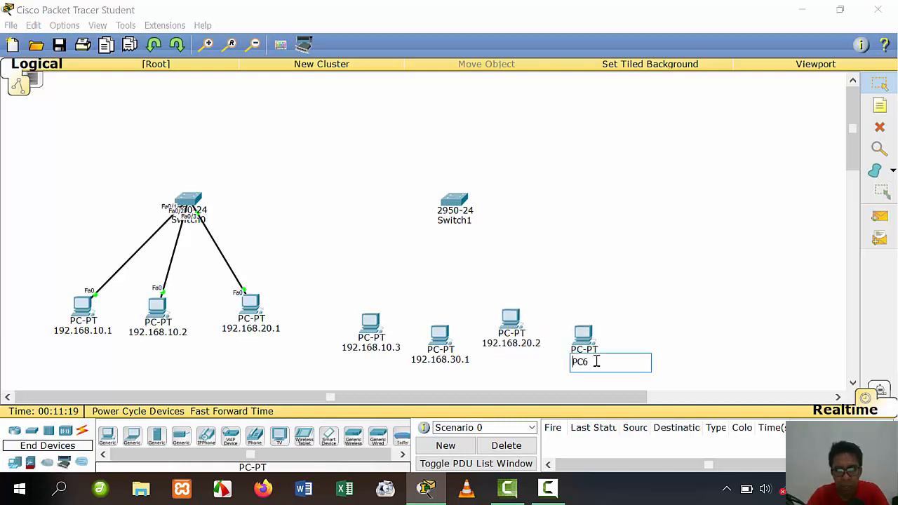
key("ctrl+v")
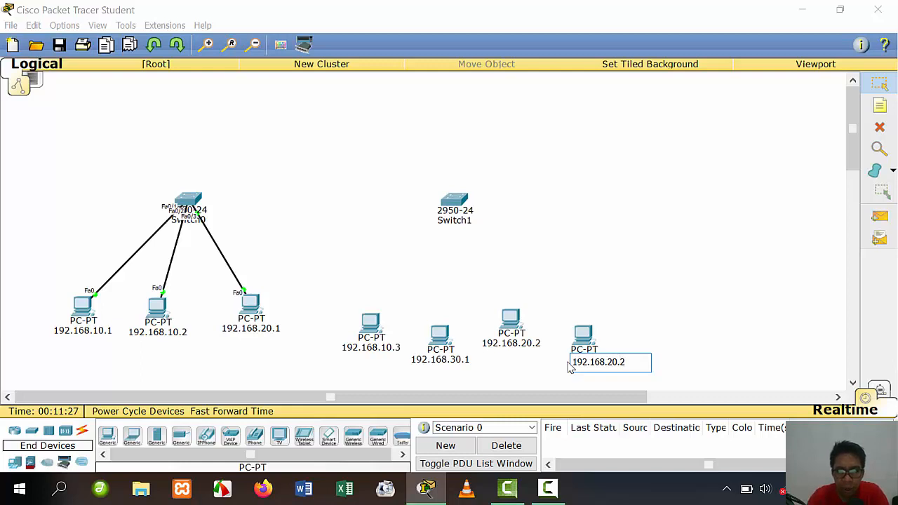
key("BackSpace")
type("4")
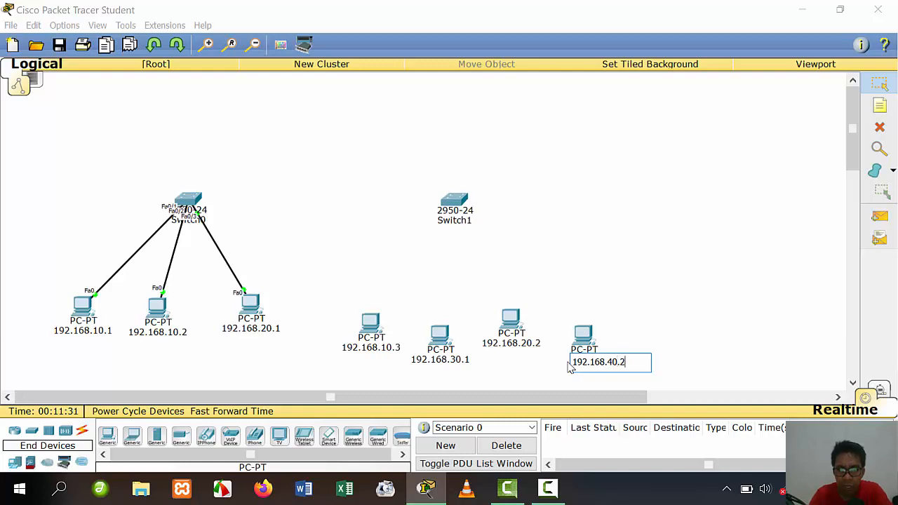
left_click(734, 369)
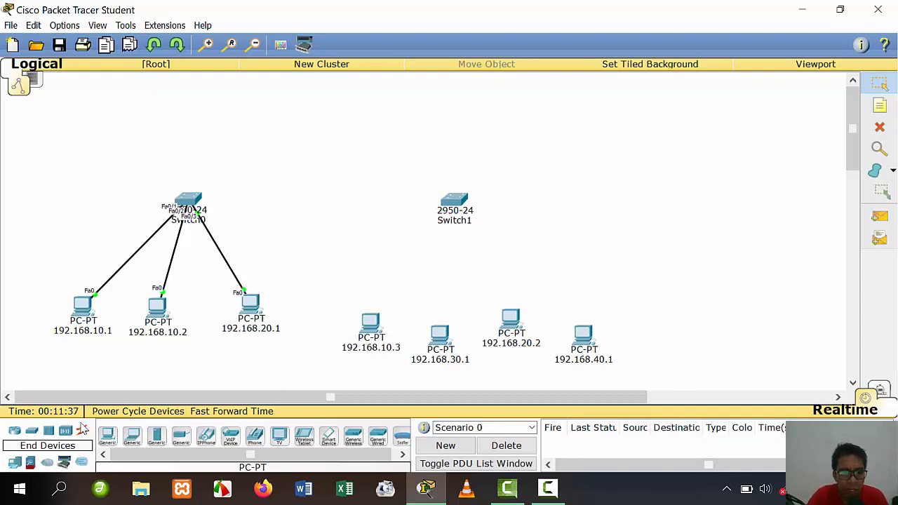
Connect each of the four new PCs to Switch1 using the automatically chosen connection type
left_click(82, 429)
left_click(107, 435)
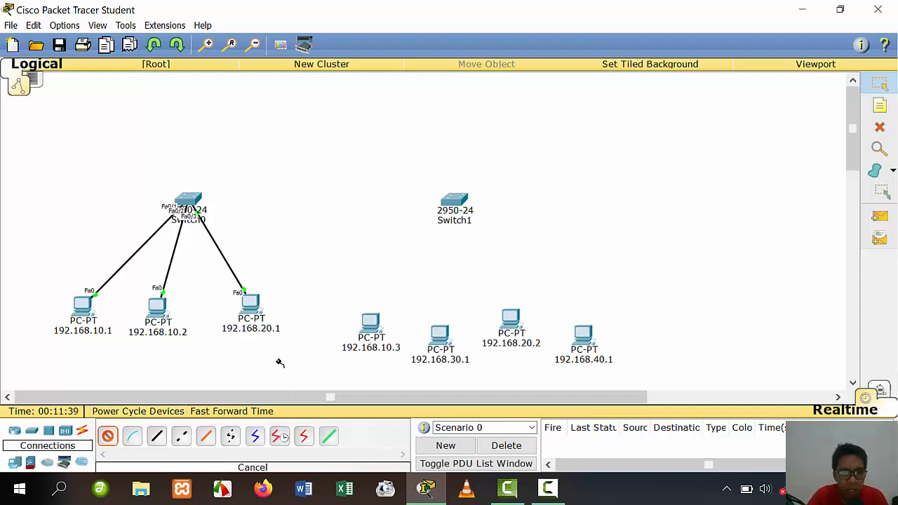
left_click(370, 324)
left_click(454, 202)
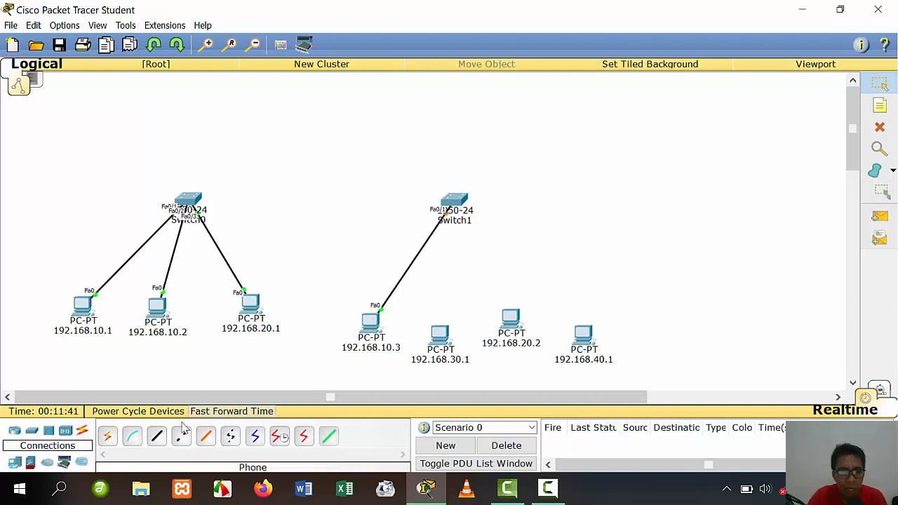
left_click(109, 436)
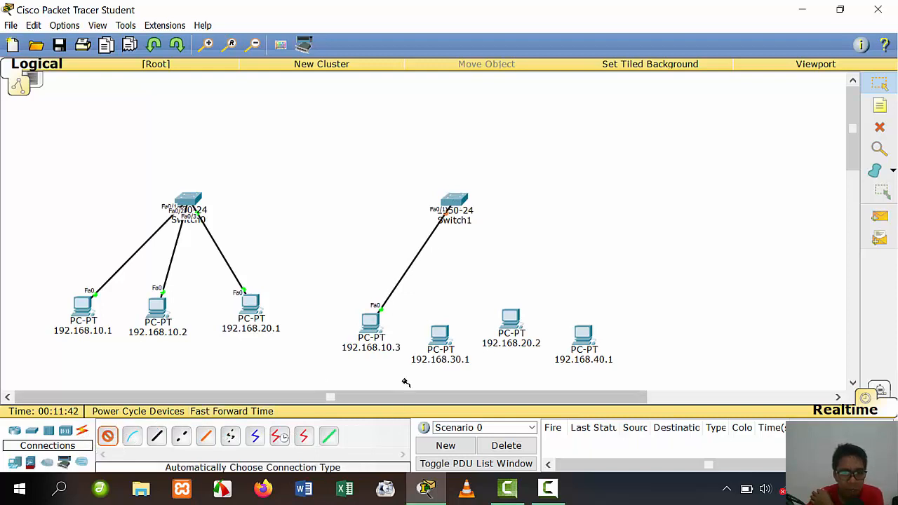
left_click(449, 337)
left_click(455, 204)
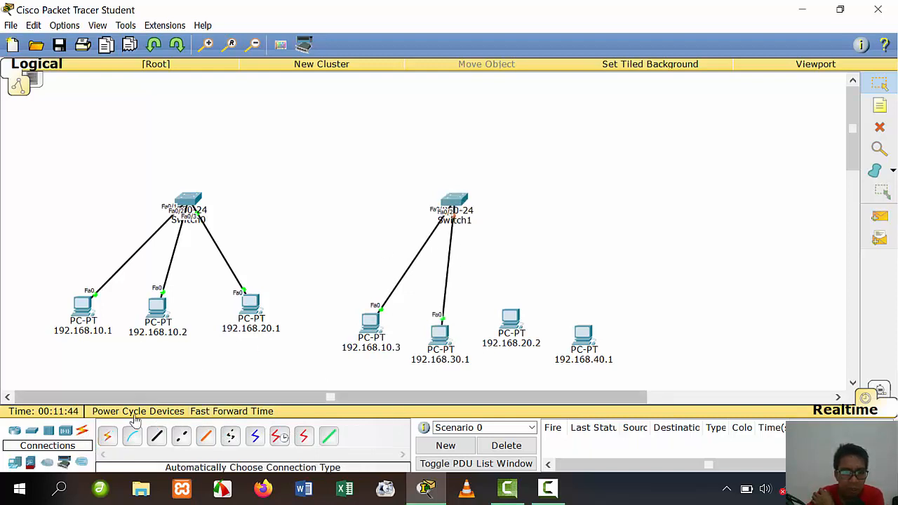
left_click(109, 436)
left_click(510, 317)
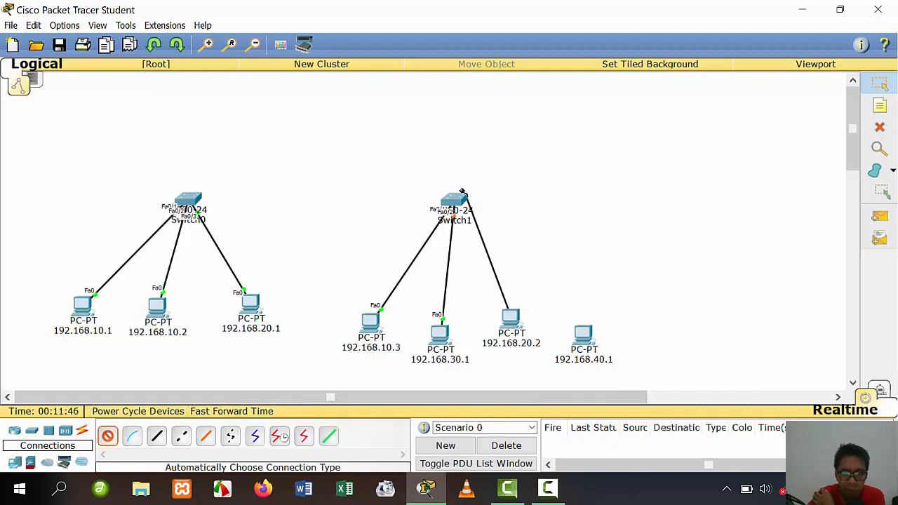
left_click(462, 191)
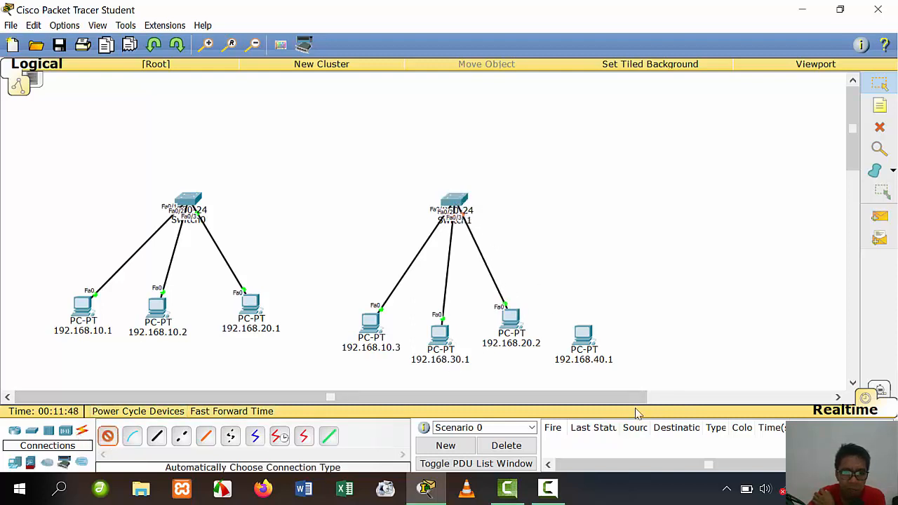
left_click(584, 335)
left_click(459, 202)
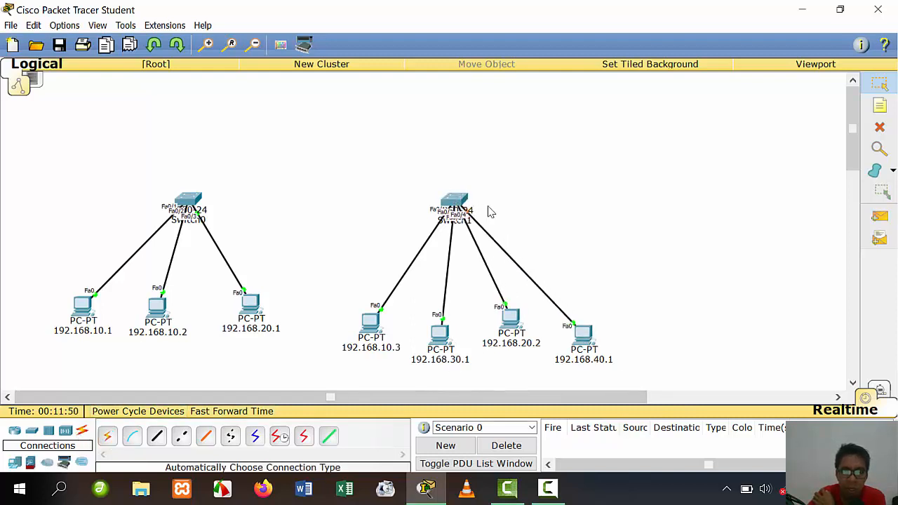
Rearrange Switch1 and its four PCs so that the PCs are spread out more widely beneath the switch
left_click_drag(459, 207, 472, 210)
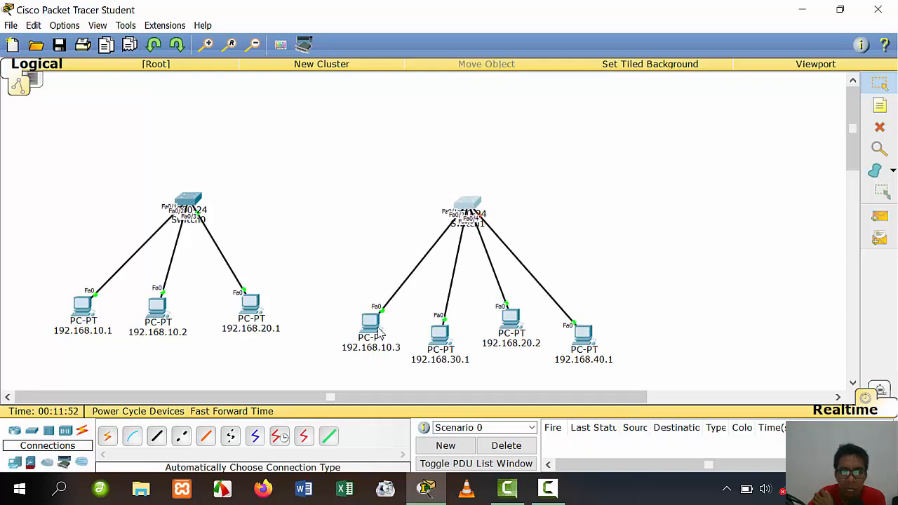
left_click_drag(379, 335, 356, 348)
mouse_move(441, 335)
left_mouse_down()
mouse_move(390, 186)
mouse_move(457, 319)
mouse_move(440, 330)
left_mouse_up()
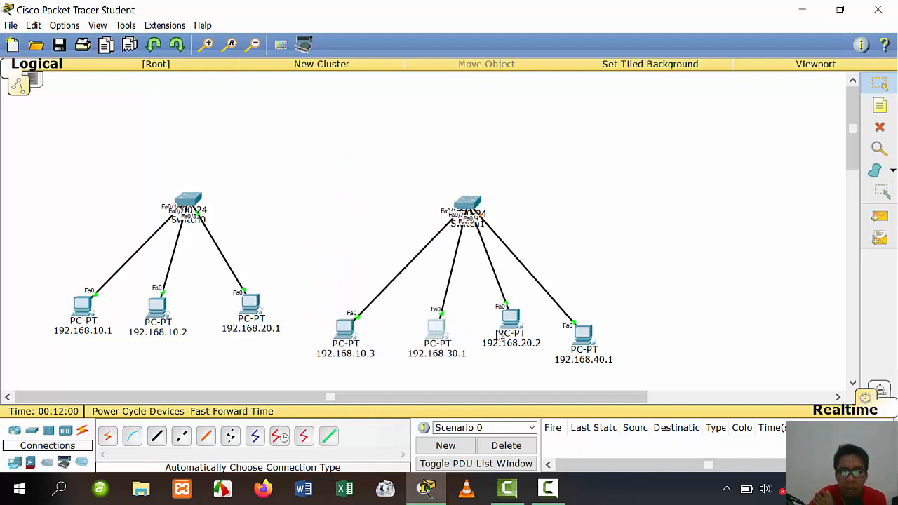
left_click_drag(510, 319, 507, 342)
left_click_drag(582, 338, 561, 317)
left_click_drag(435, 335, 408, 361)
left_click_drag(508, 341, 502, 355)
left_click(510, 353)
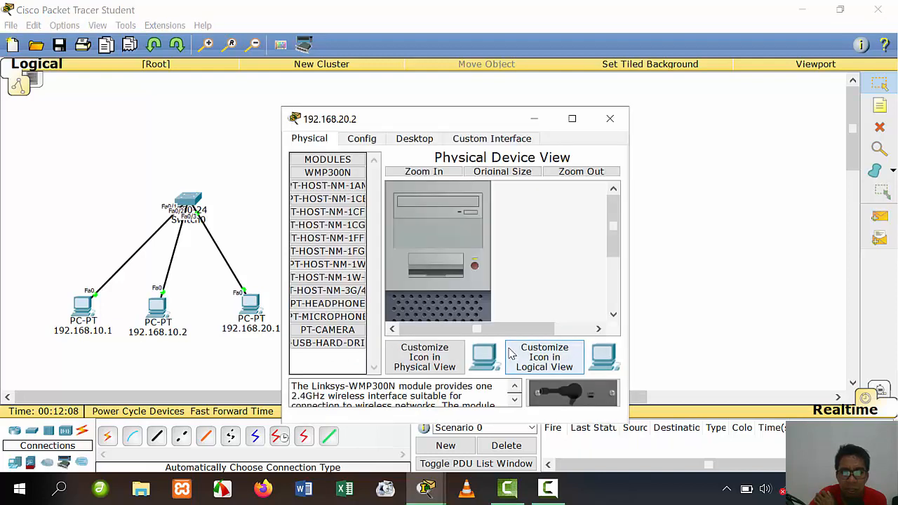
left_click(609, 119)
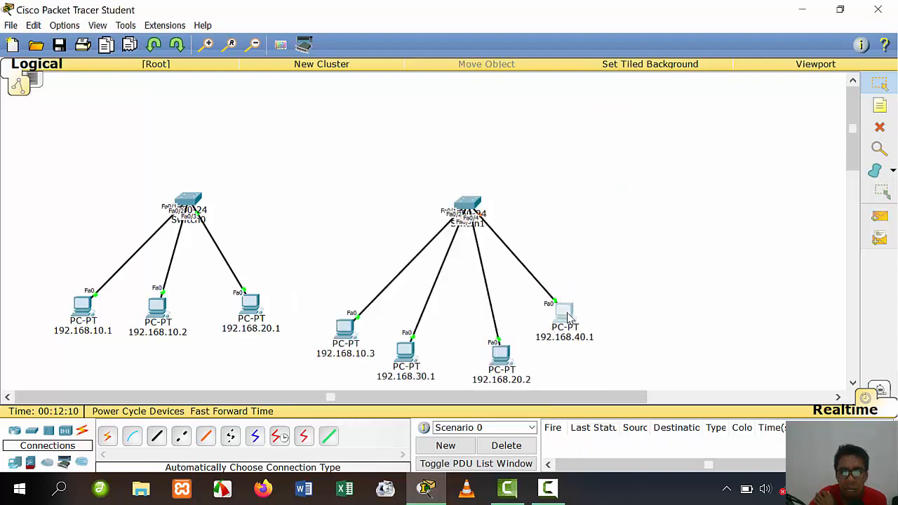
left_click_drag(568, 317, 568, 319)
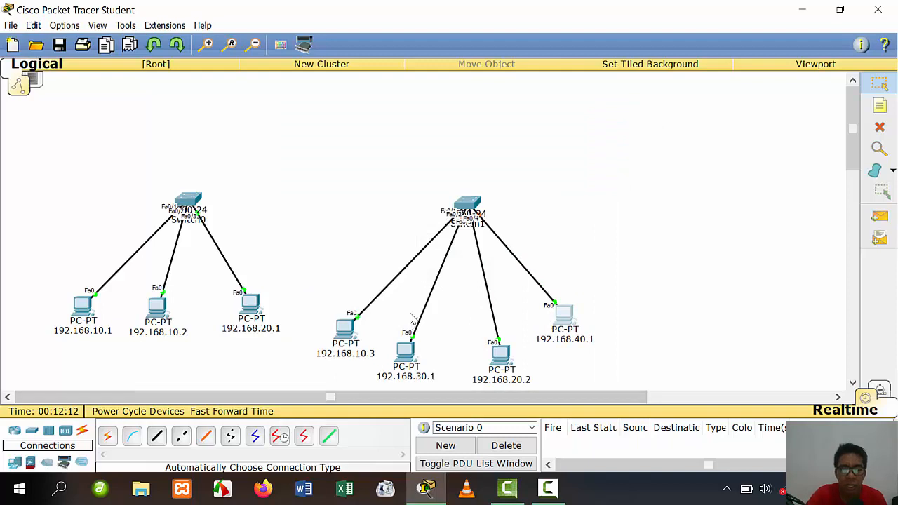
Enter global configuration mode in Switch1's CLI with ENA and conf t, and place its window clear of the topology
left_click(467, 204)
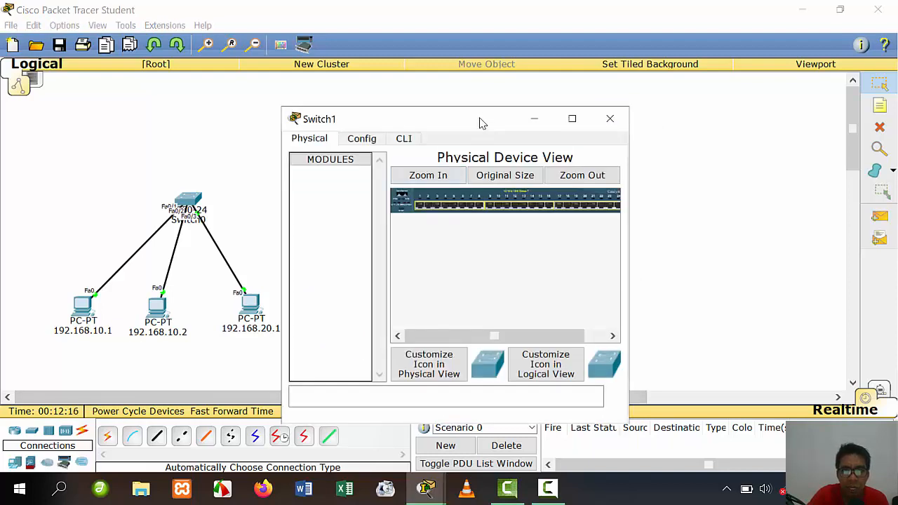
left_click_drag(481, 123, 726, 76)
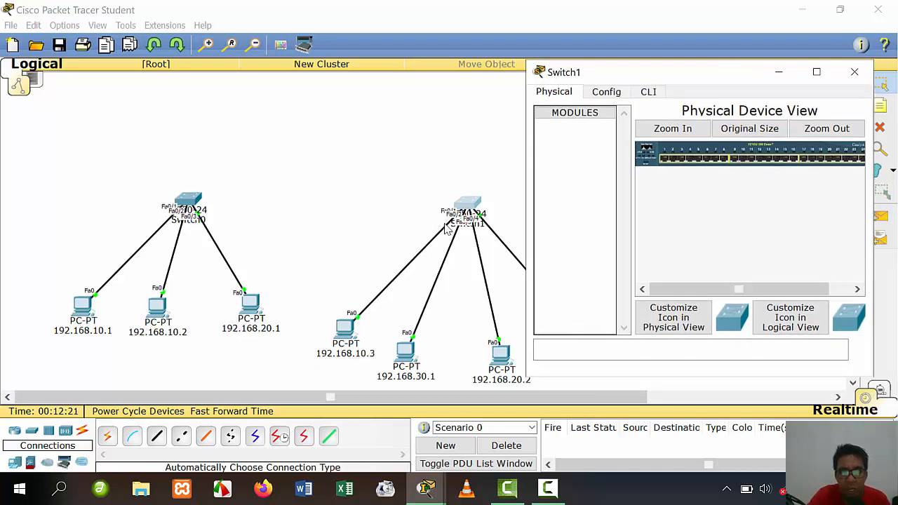
left_click(649, 92)
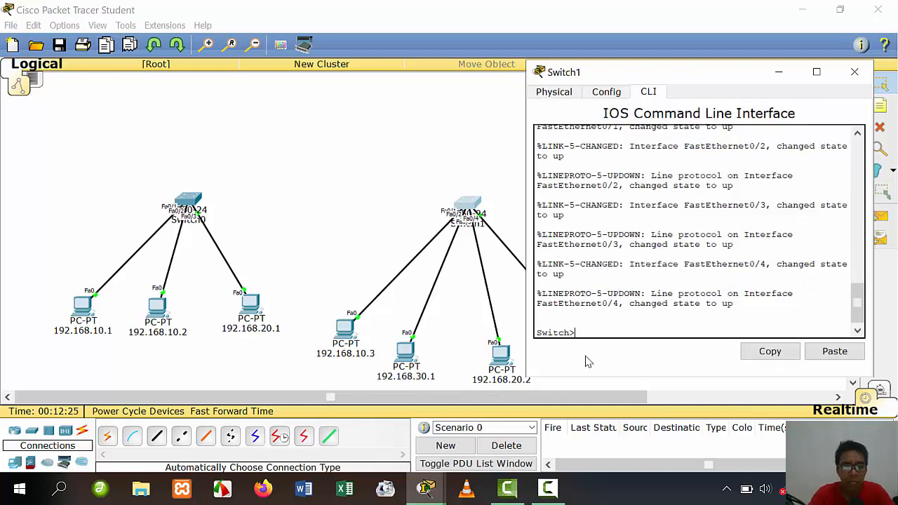
type("ENA")
key("Return")
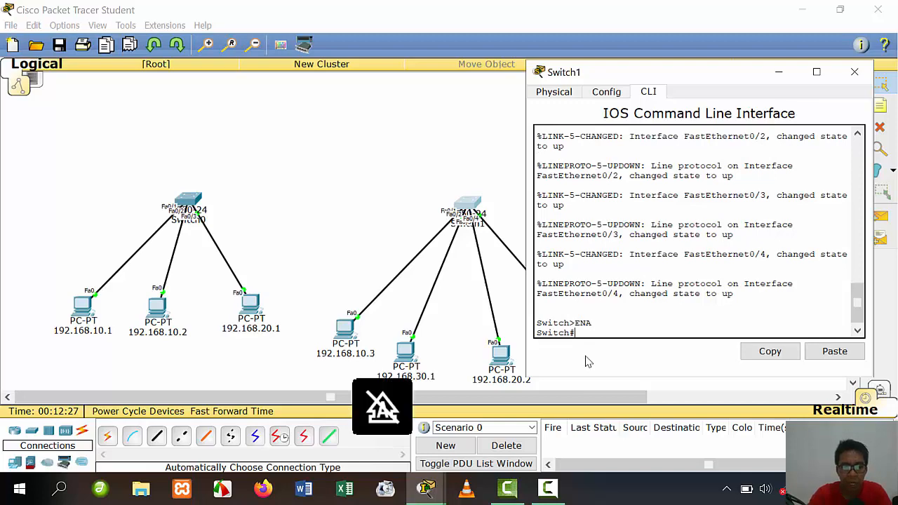
type("conf t")
key("Return")
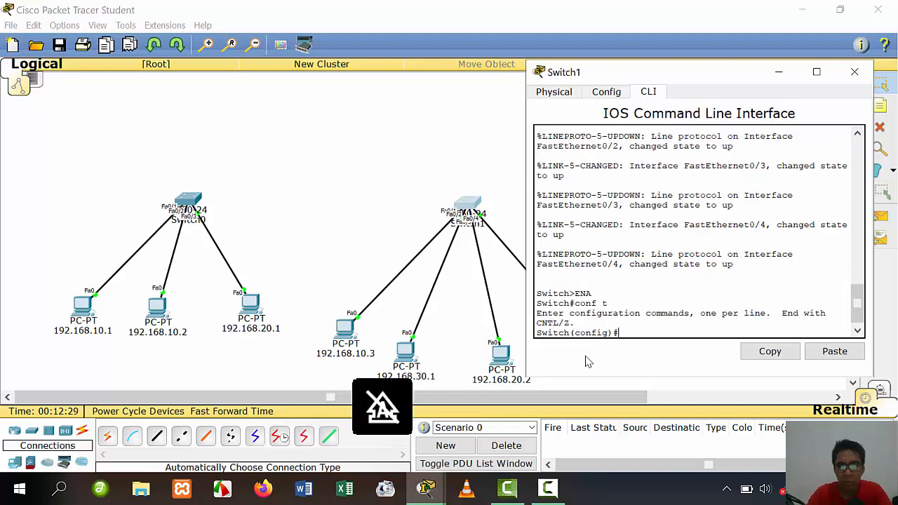
left_click_drag(702, 74, 781, 76)
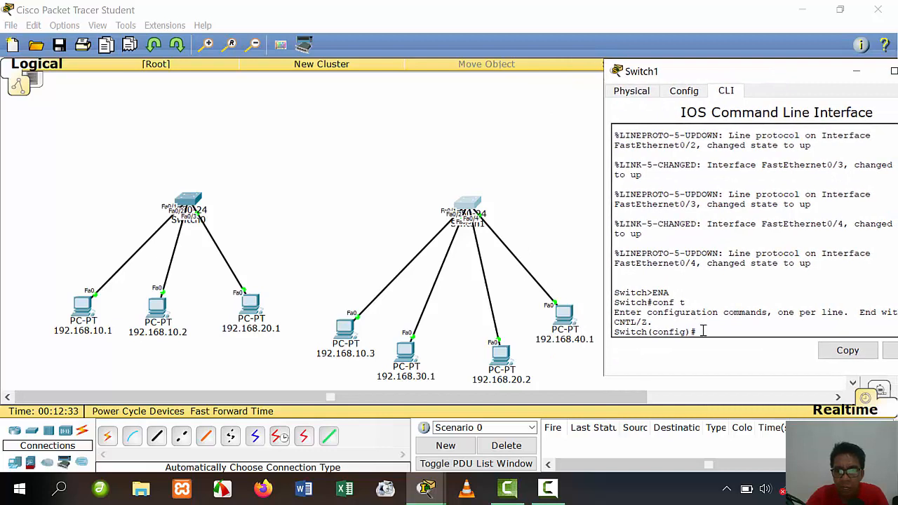
left_click_drag(703, 331, 615, 323)
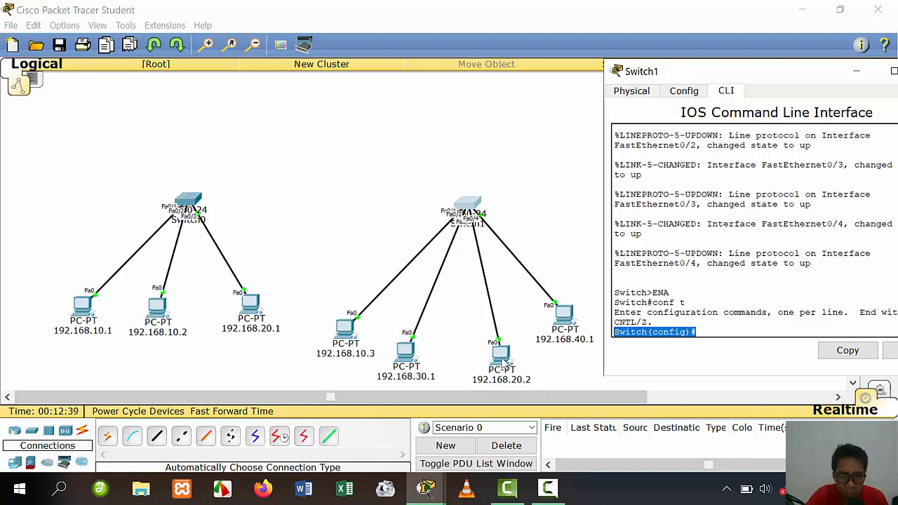
Shift the 192.168.20.2 and 192.168.40.1 PCs slightly to the left beneath Switch1
left_click_drag(503, 360, 492, 355)
left_click_drag(563, 315, 545, 316)
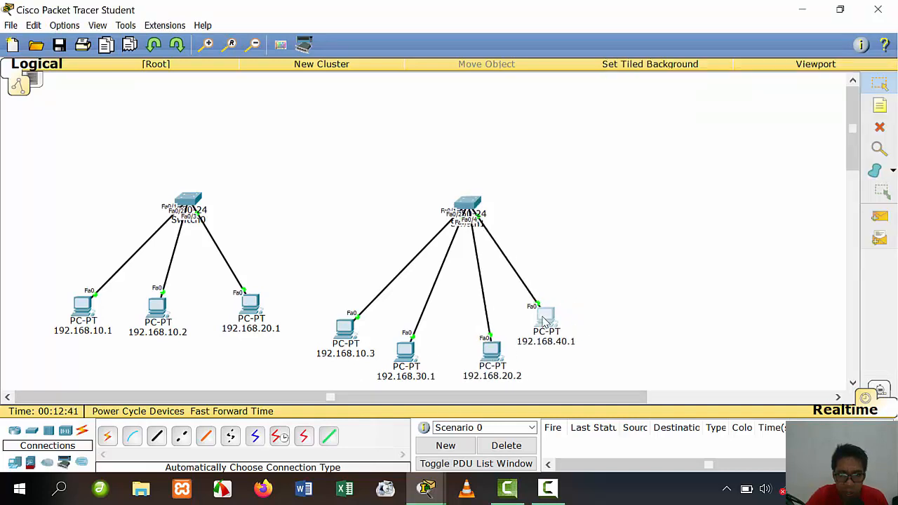
mouse_move(427, 487)
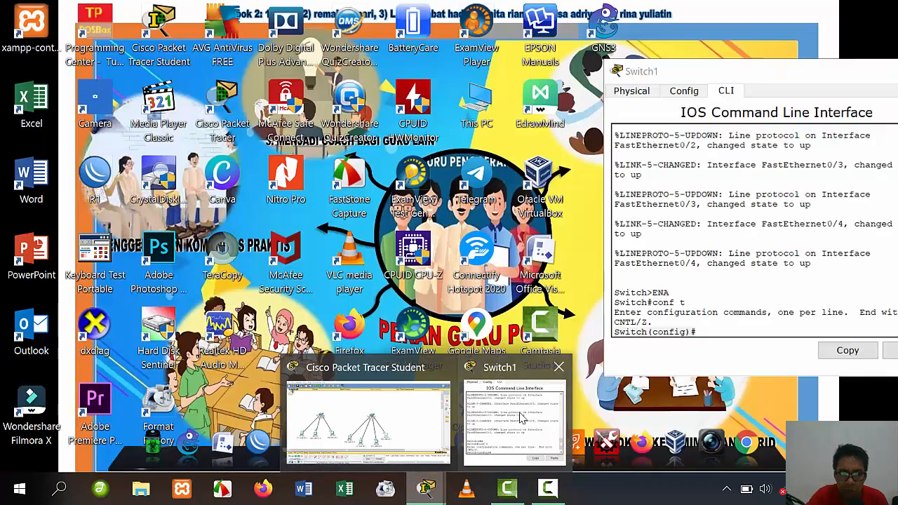
Create VLAN 10 with the name a in Switch1's CLI
left_click(521, 417)
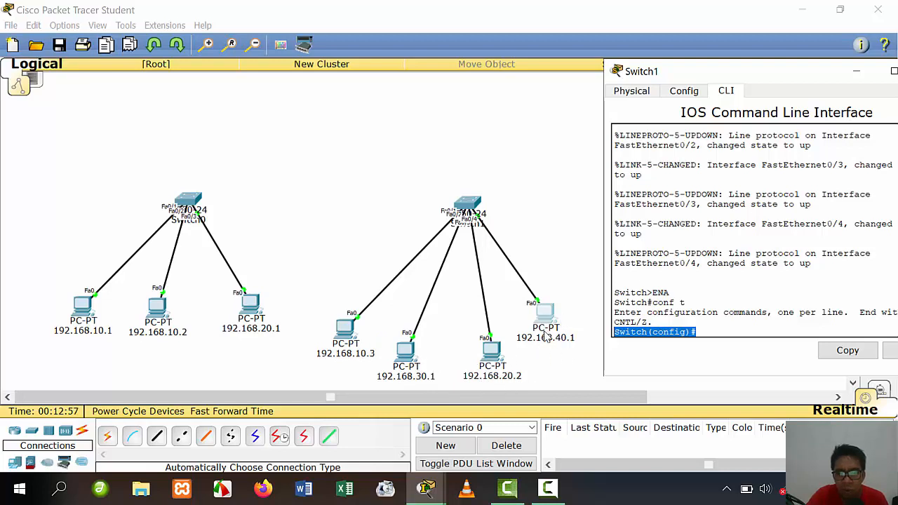
left_click(714, 332)
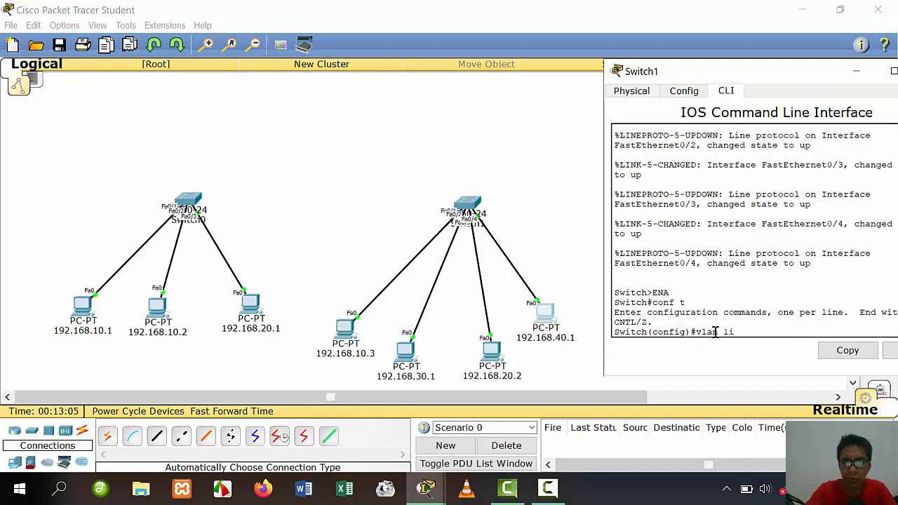
type("vlan 10")
key("Return")
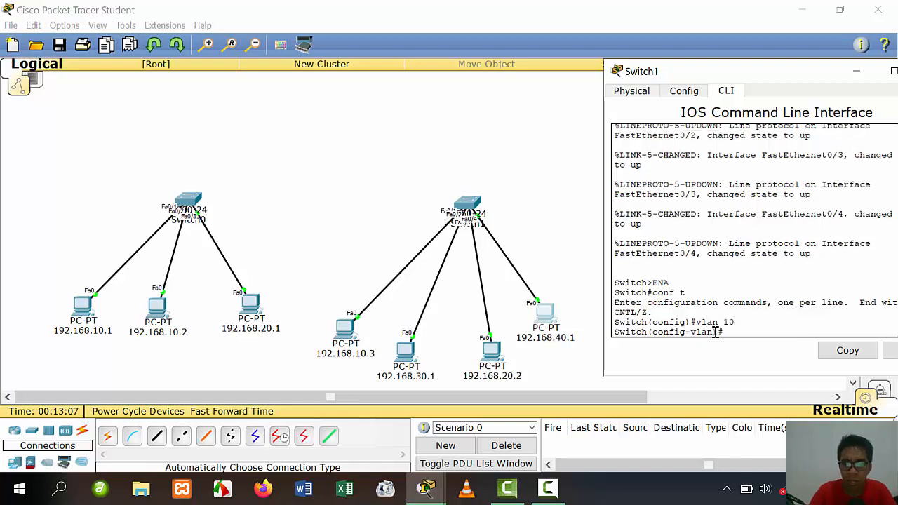
type("name")
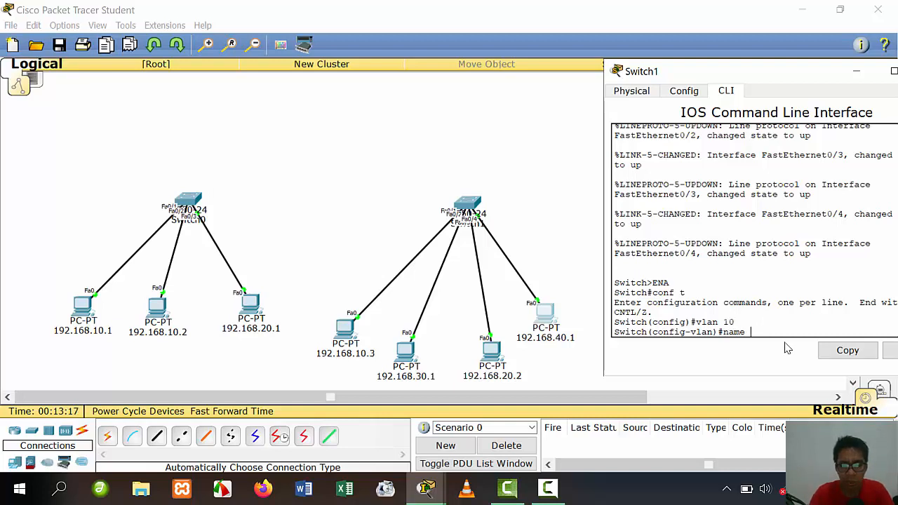
type("a")
key("Return")
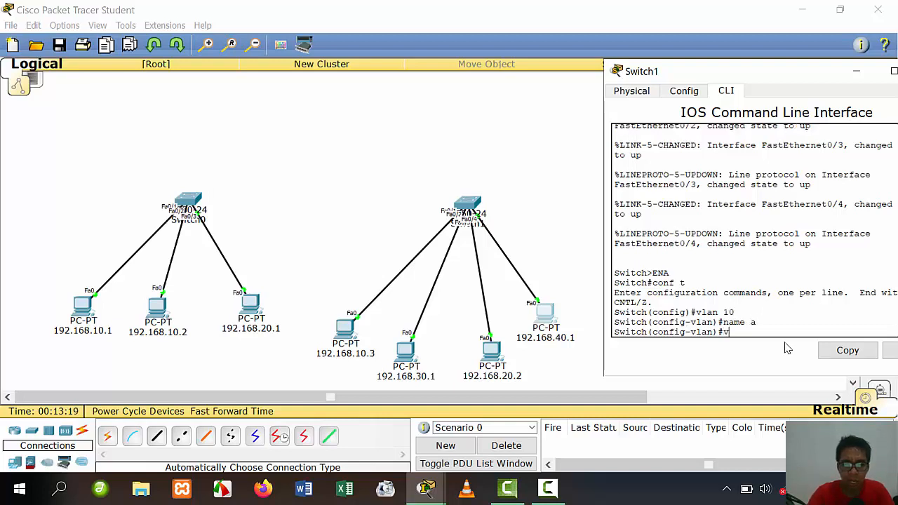
Create VLAN 20 with the name b and VLAN 30 with the name c on Switch1
type("vlan 20")
key("Return")
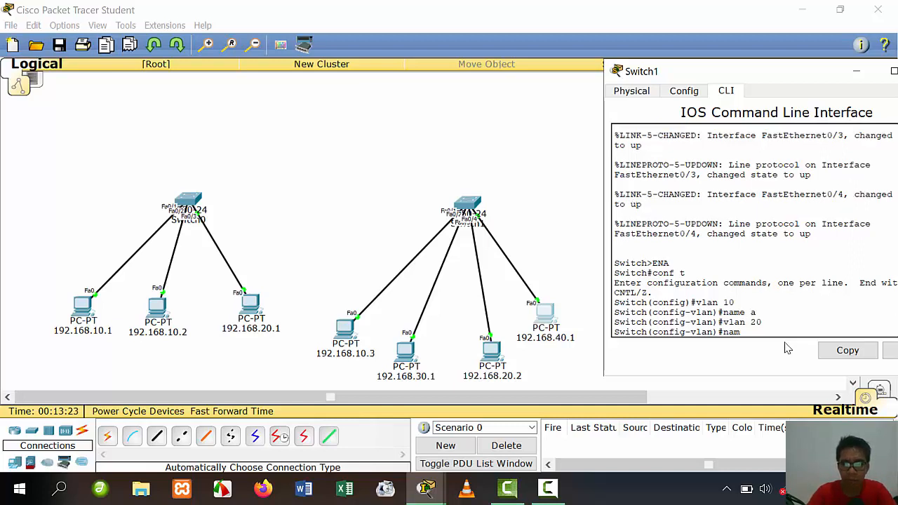
type("name b")
key("Return")
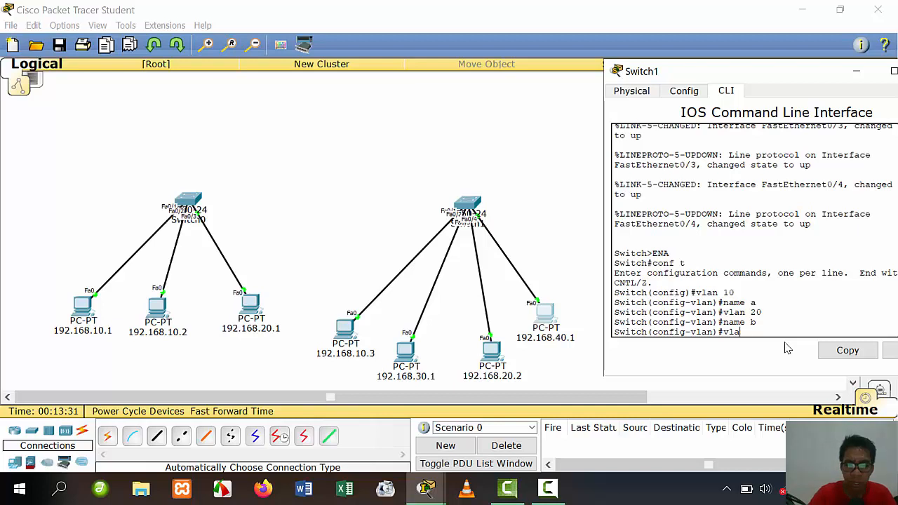
type("vlan 30")
key("Return")
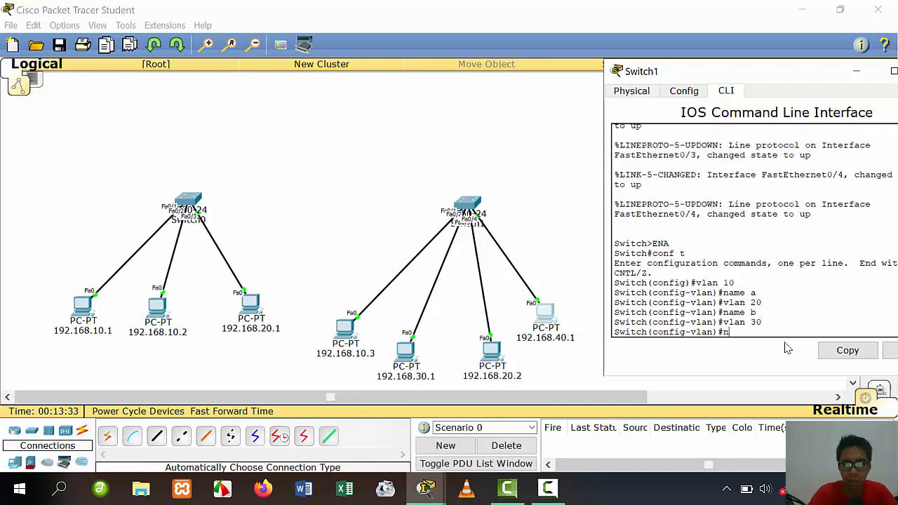
type("name c")
key("Return")
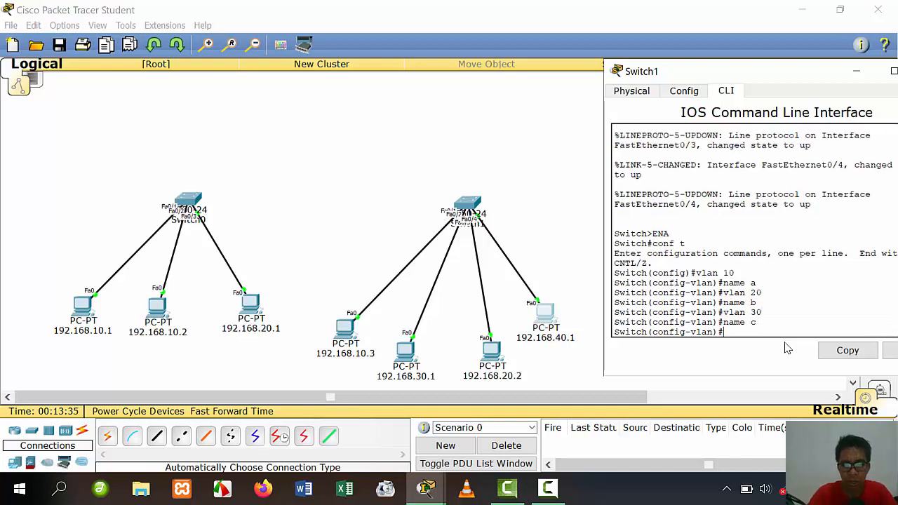
Create VLAN 40 with the name d on Switch1 and exit to global configuration mode
key("Return")
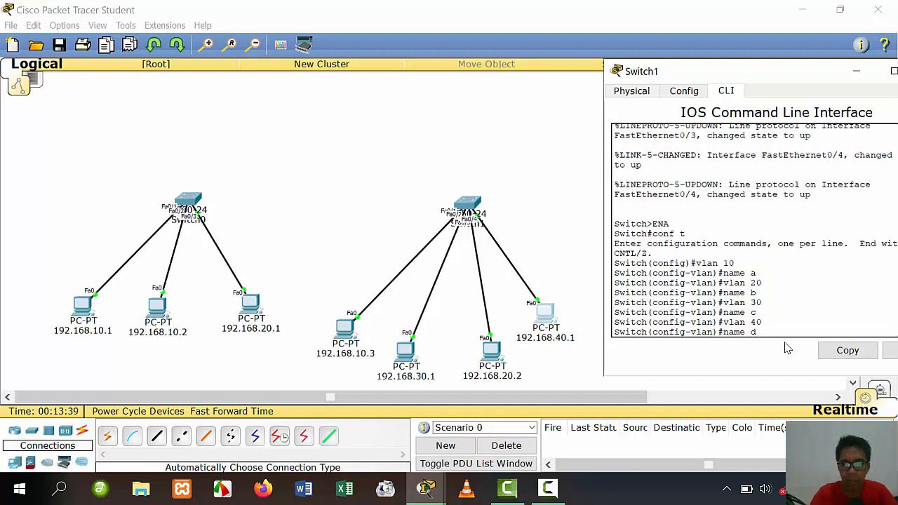
type("name d")
key("Return")
type("ex")
key("Return")
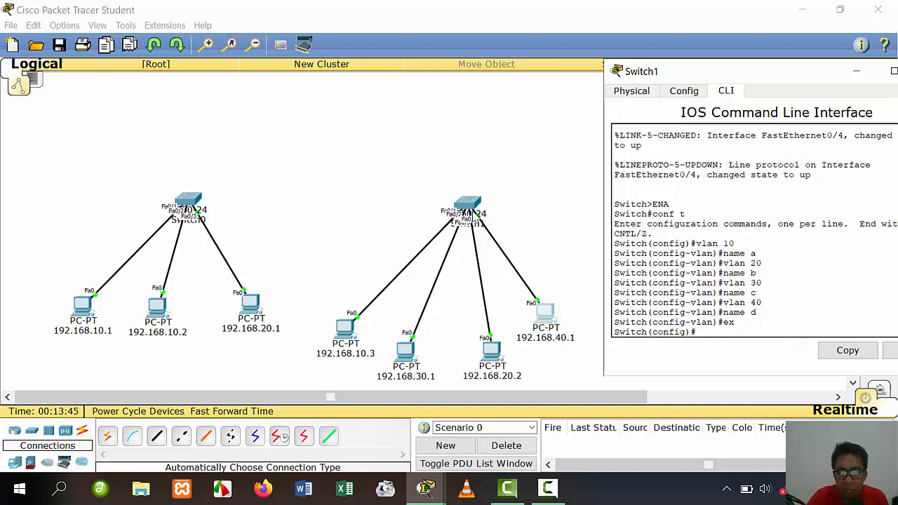
type("name c")
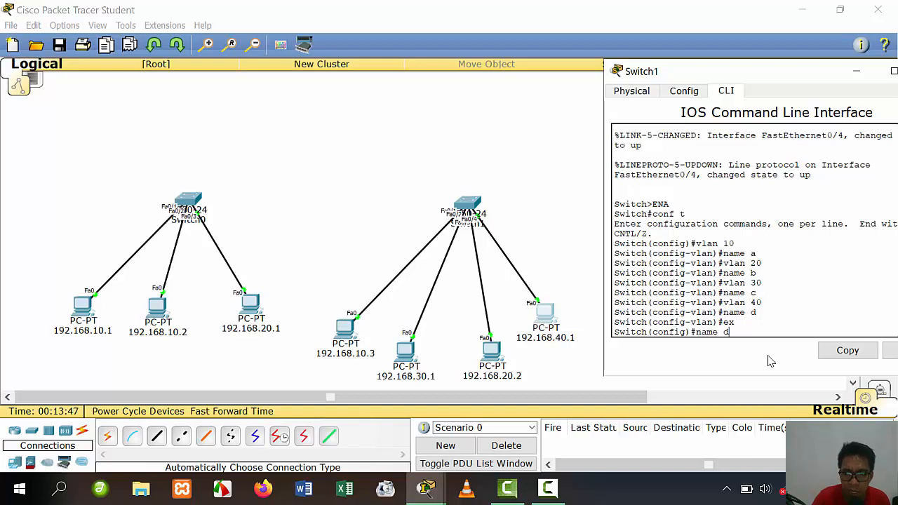
key("BackSpace")
key("BackSpace")
key("BackSpace")
key("BackSpace")
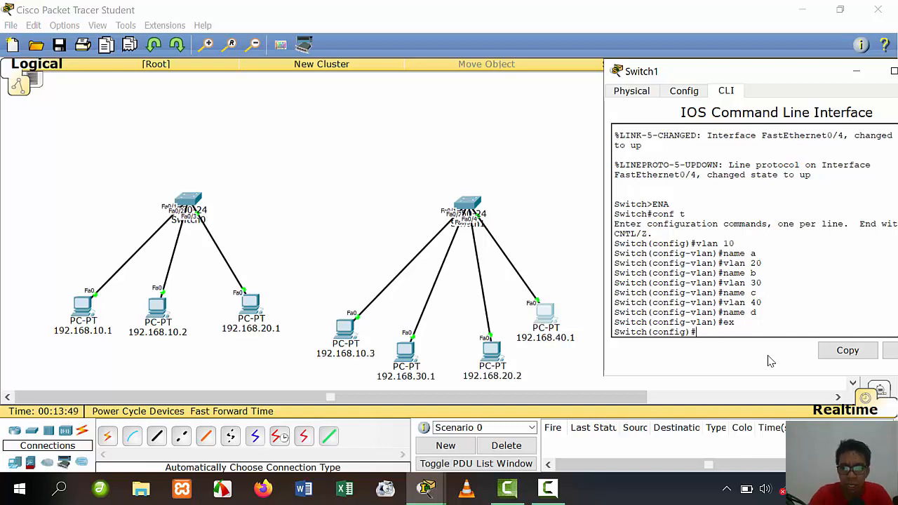
Enter Switch1's interface fa0/1 and set it to access mode with switchport mode access
type("int fa0/1")
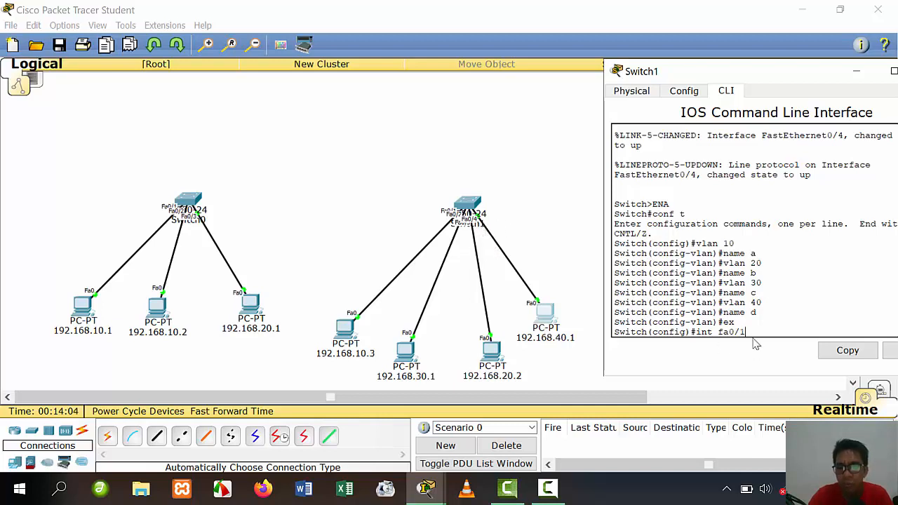
key("Return")
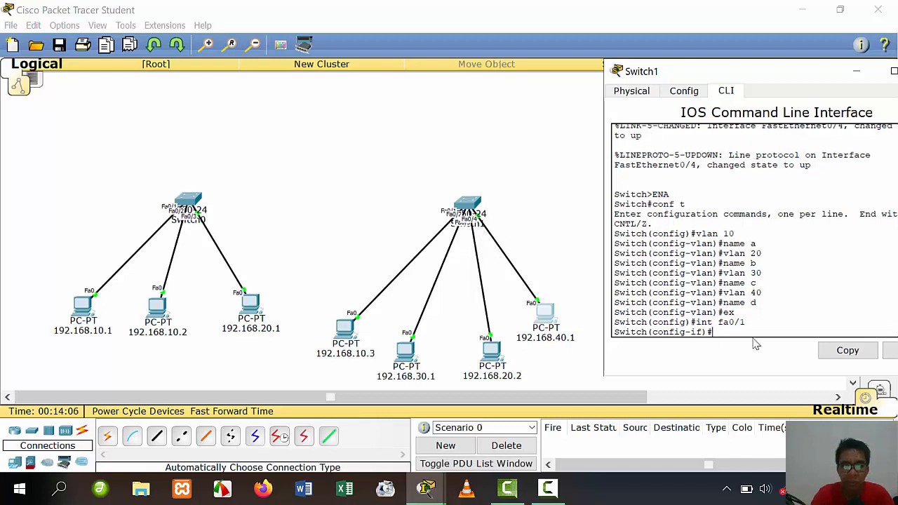
type("sw")
key("Tab")
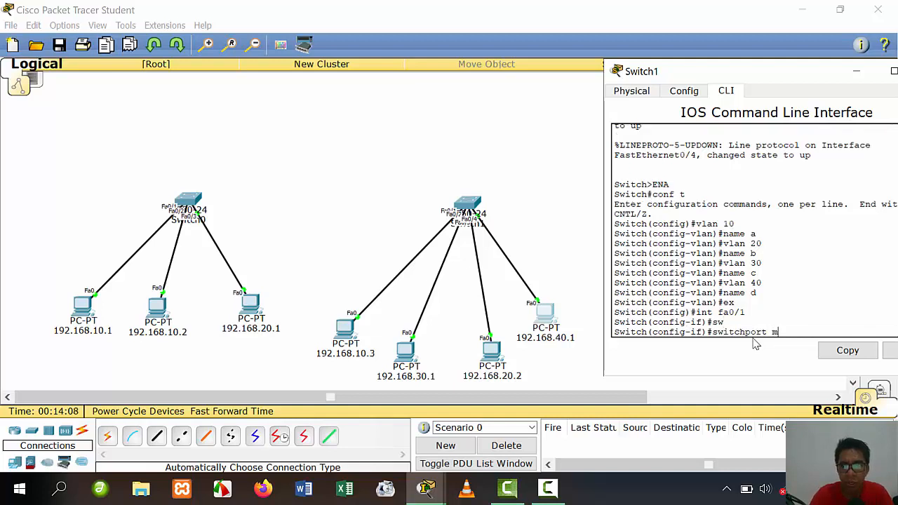
type("mo")
key("Tab")
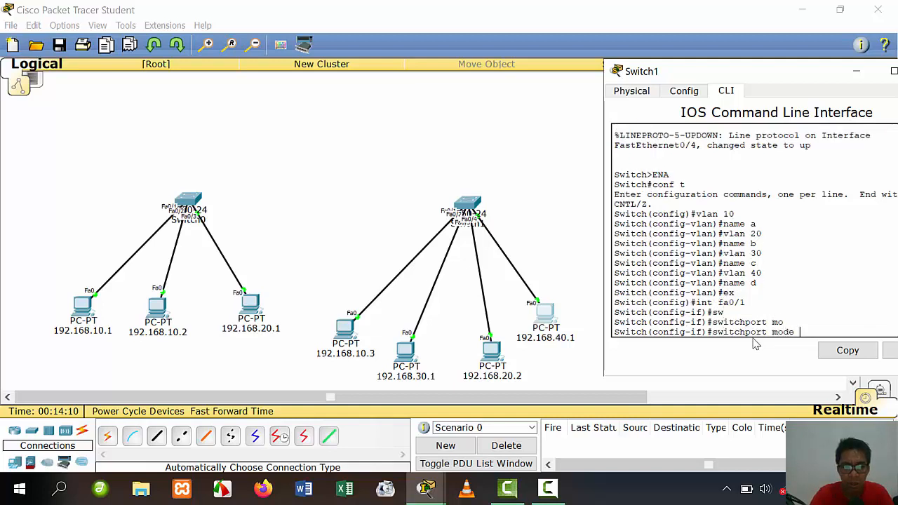
type("ac")
key("Tab")
key("Return")
Assign interface fa0/1 to VLAN 10 with switchport access vlan 10 and exit the interface configuration
key("Up")
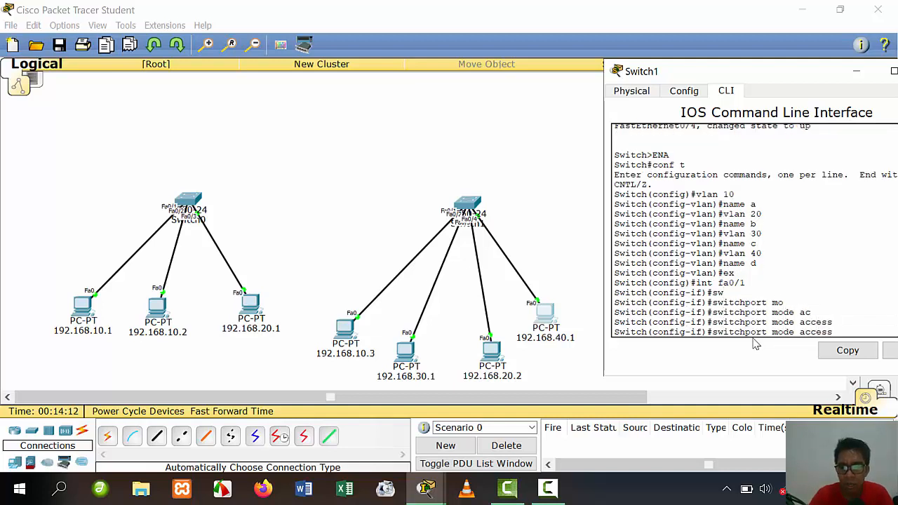
key("BackSpace")
key("BackSpace")
key("BackSpace")
key("BackSpace")
key("BackSpace")
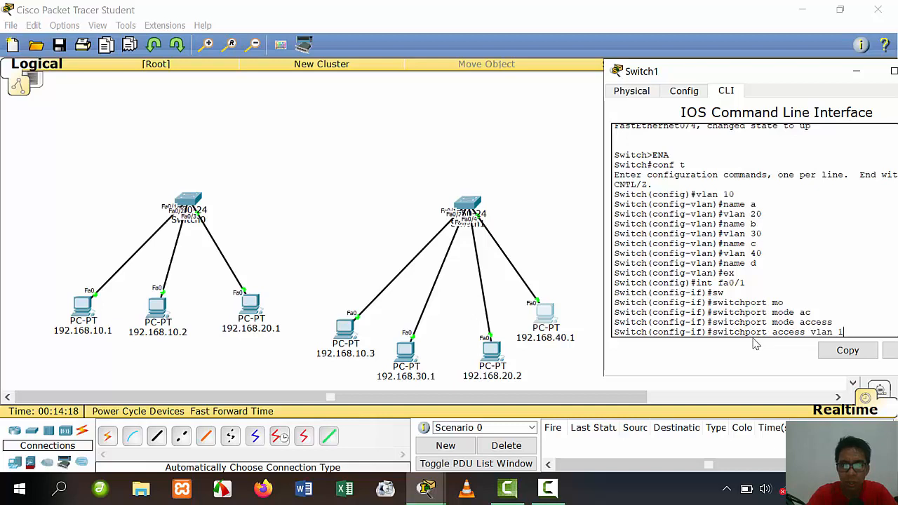
key("Return")
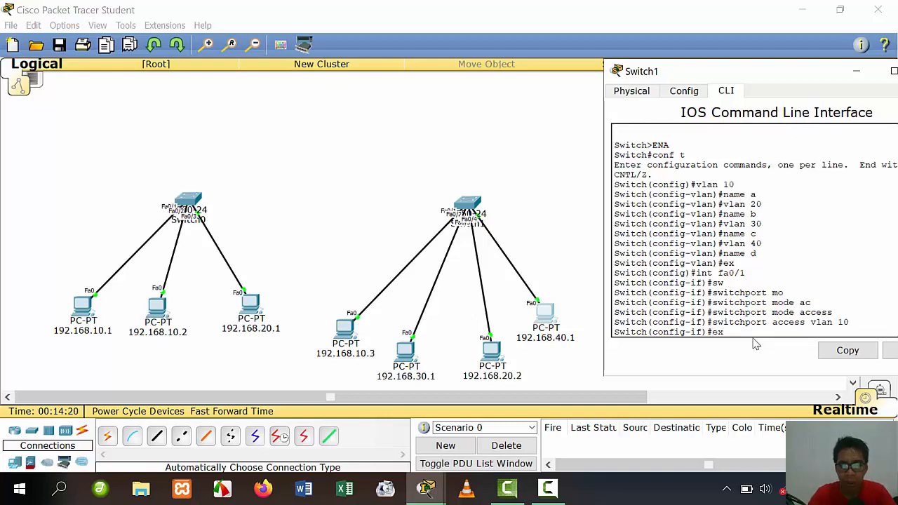
type("ex")
key("Return")
Enter Switch1's interface fa0/2 and set it to access mode with switchport mode access
key("Up")
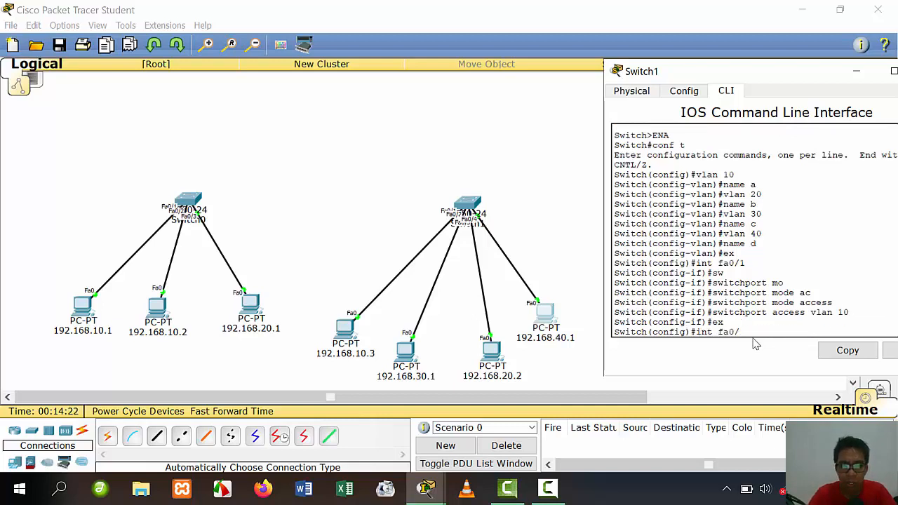
type("2")
key("Return")
key("Up")
key("Up")
key("Up")
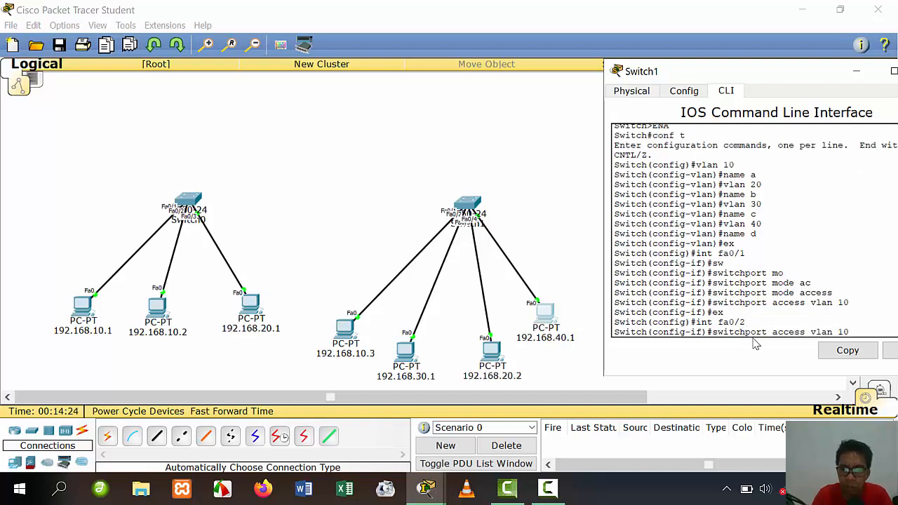
key("Up")
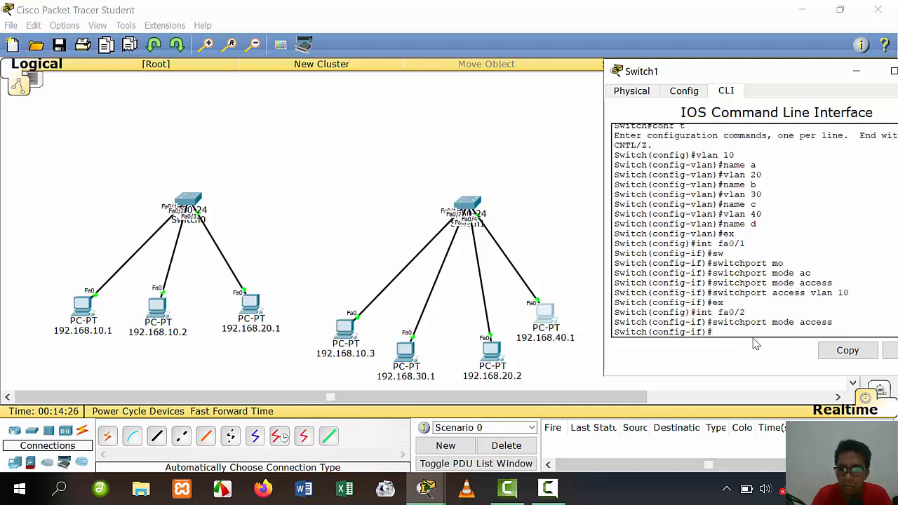
Assign interface fa0/2 to VLAN 30 with switchport access vlan 30 and exit the interface configuration
key("Up")
key("Up")
key("Up")
key("Up")
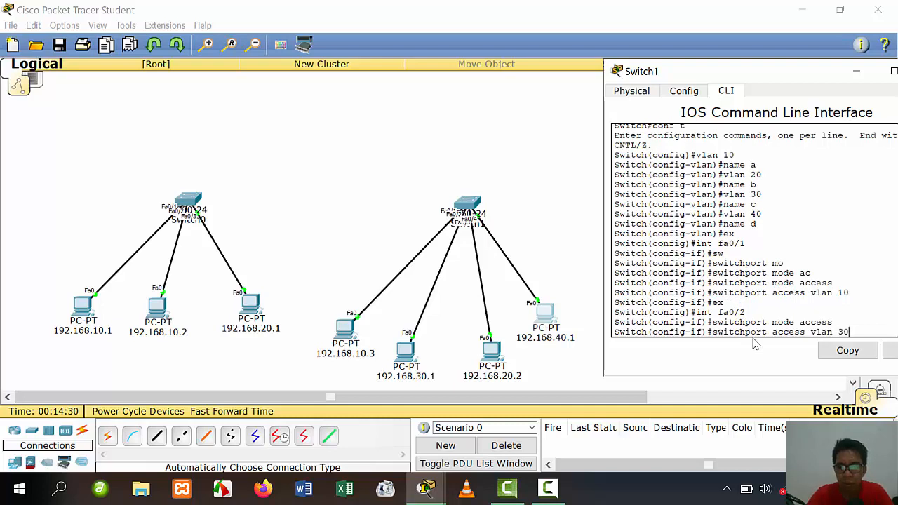
key("Return")
type("ex")
key("Return")
Enter Switch1's interface fa0/3 and assign it to VLAN 20 with switchport access vlan 20
key("Up")
key("Up")
key("Up")
key("Up")
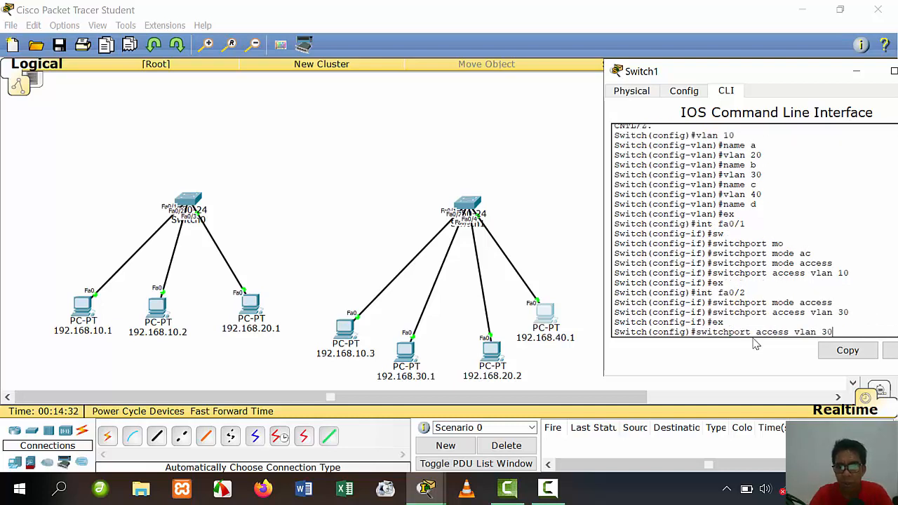
key("BackSpace")
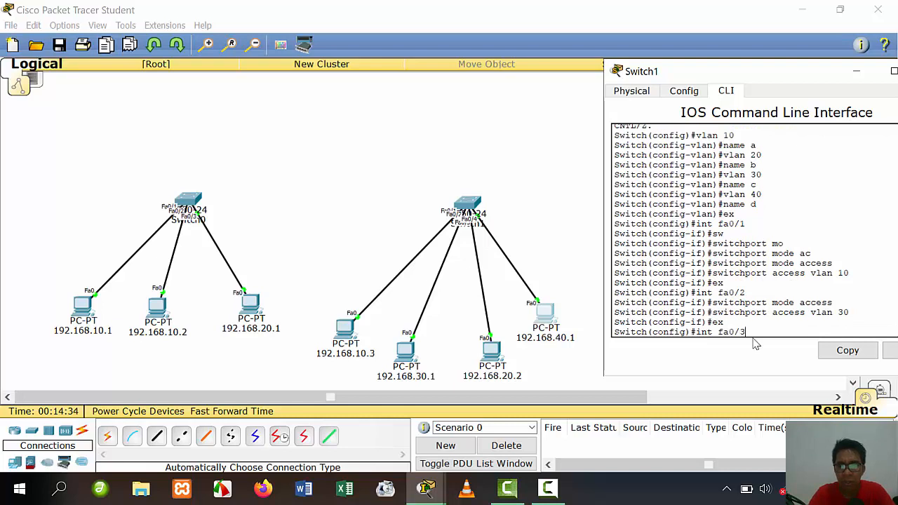
type("3")
key("Return")
key("Up")
key("Up")
key("Up")
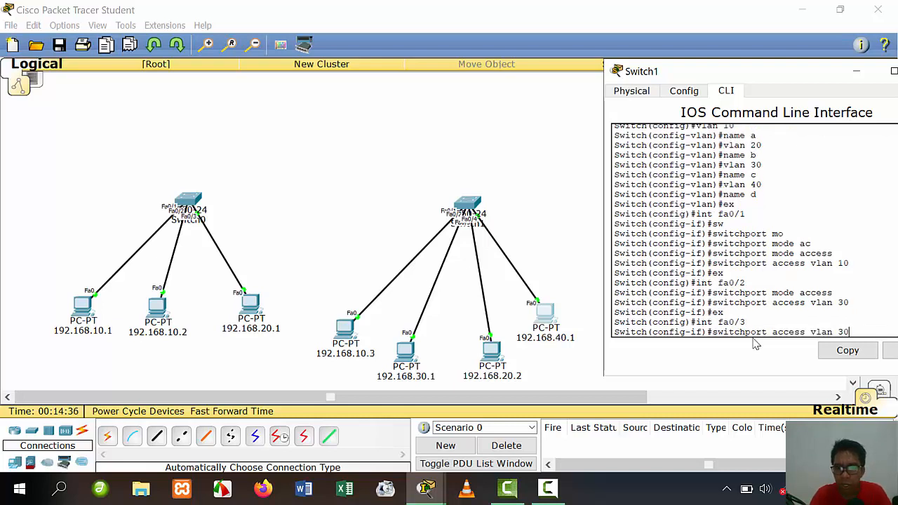
key("BackSpace")
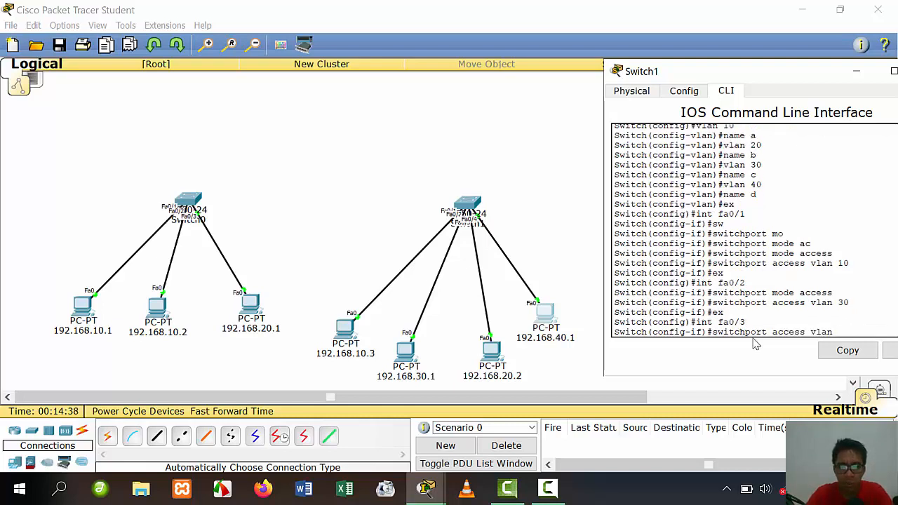
type("20")
key("Return")
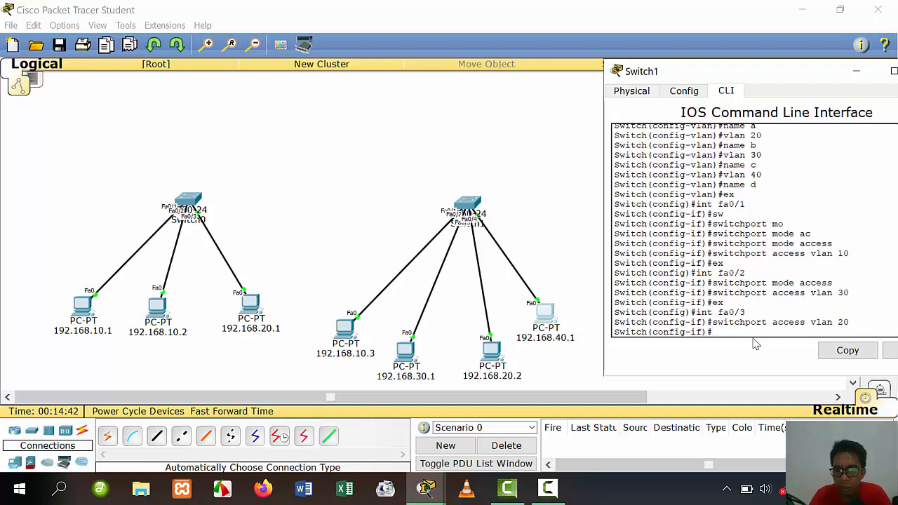
Set interface fa0/3 to access mode with switchport mode access
key("Up")
key("Up")
key("Up")
key("Up")
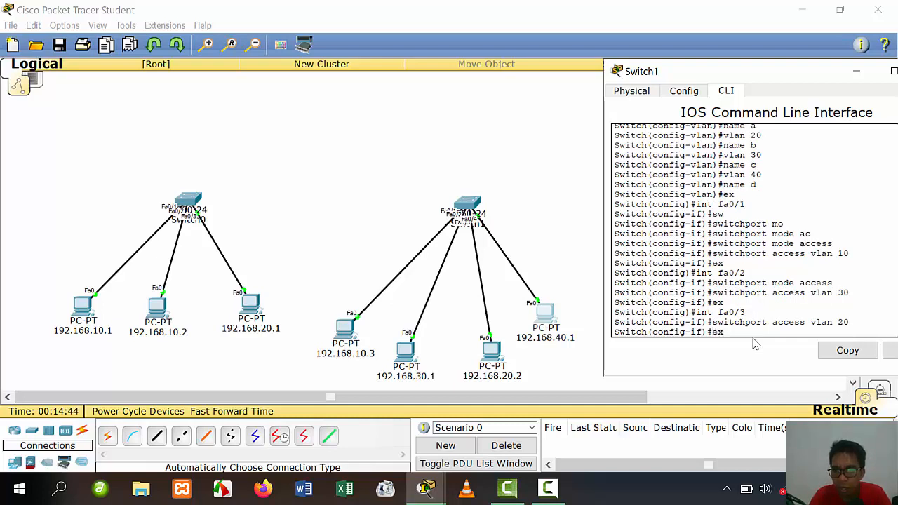
key("Up")
key("Return")
Repeat the switchport access vlan 20 command on fa0/3 and exit the interface configuration
key("Up")
key("Up")
key("Up")
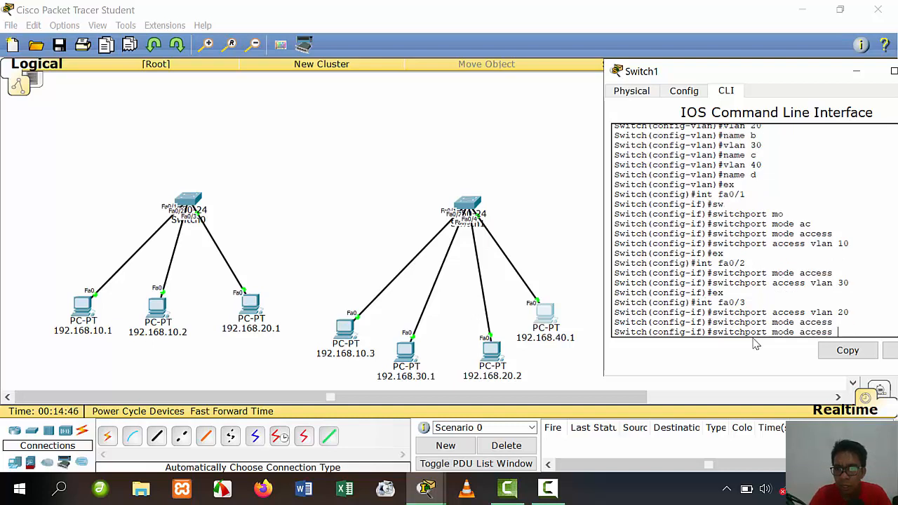
key("Down")
key("Return")
type("ex")
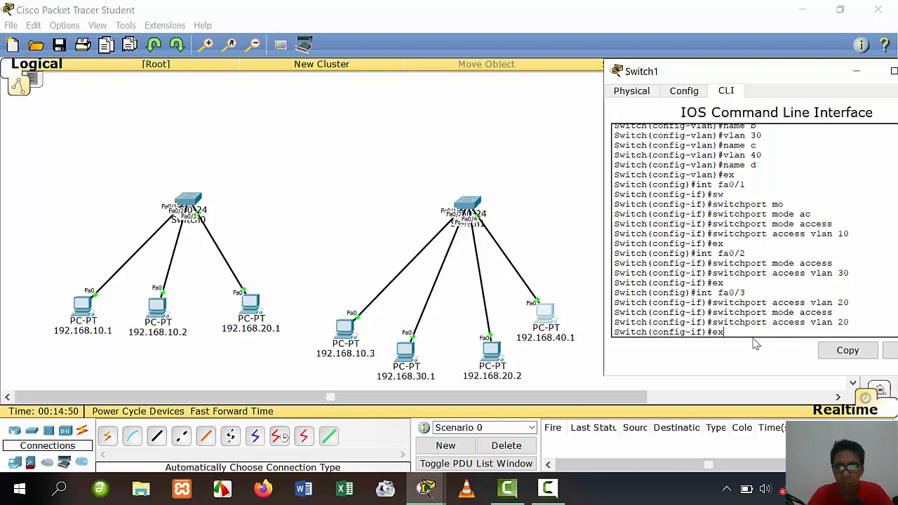
key("Return")
Enter Switch1's interface fa0/4 and set it to access mode with switchport mode access
key("Up")
key("Up")
key("Up")
key("Down")
key("Up")
key("Up")
key("Up")
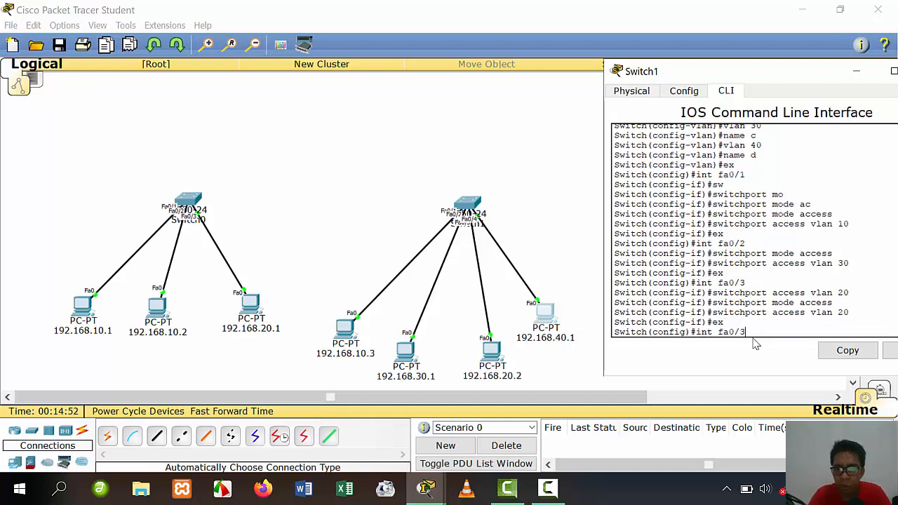
key("BackSpace")
type("4")
key("Return")
key("Up")
key("Up")
key("Up")
key("Up")
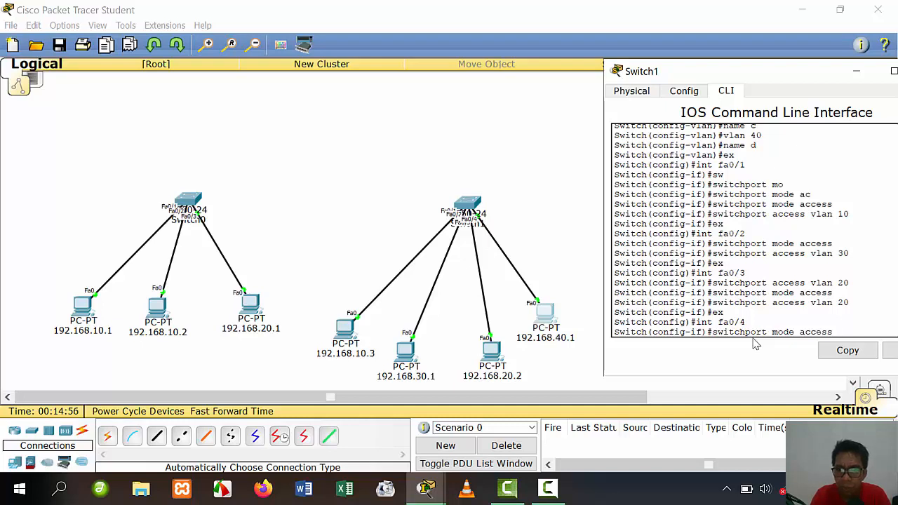
key("Return")
Assign Switch1's interface fa0/4 to VLAN 40 with switchport access vlan 40
key("Up")
key("Up")
key("Up")
key("Up")
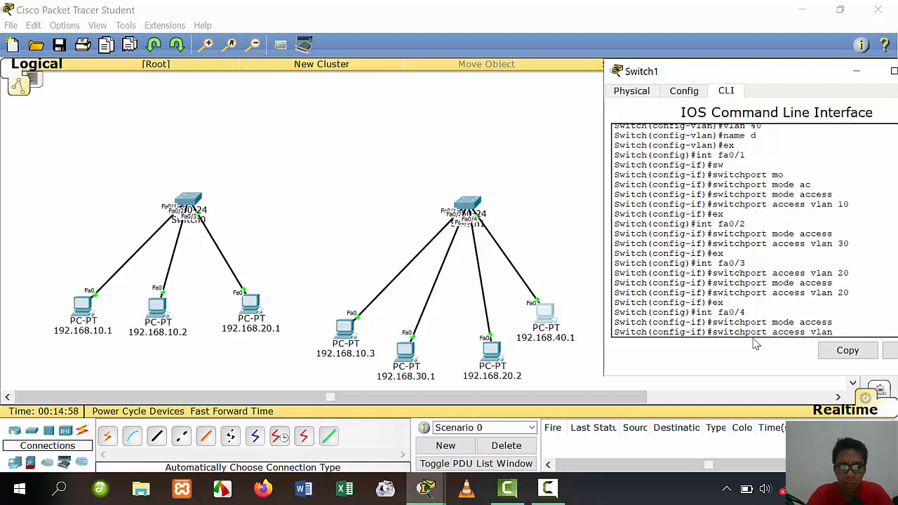
key("Return")
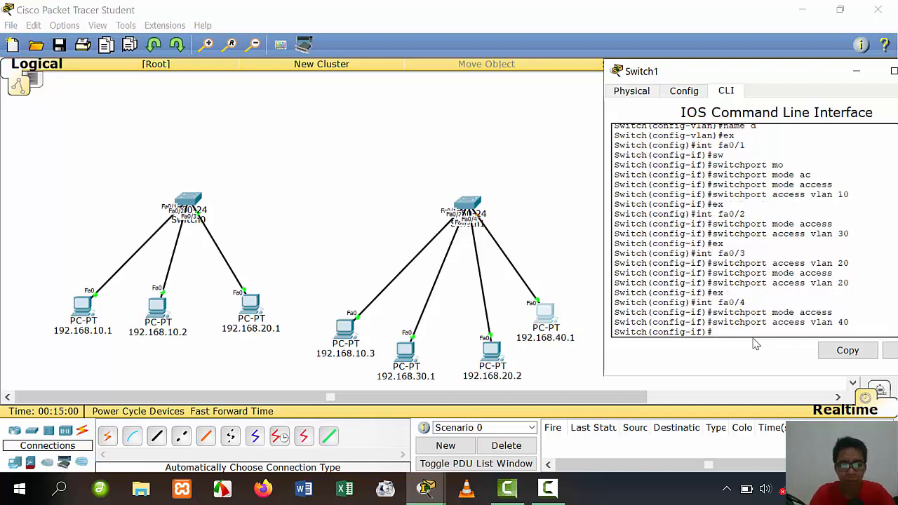
Exit Switch1's configuration mode, save the configuration with wr, and close the switch window
type("ex")
key("Return")
type("e")
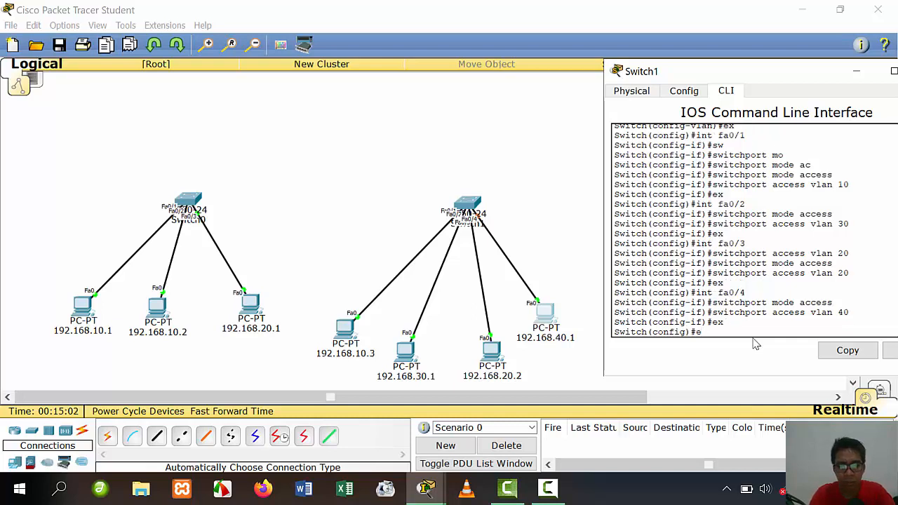
type("x")
key("Return")
type("wr")
key("Return")
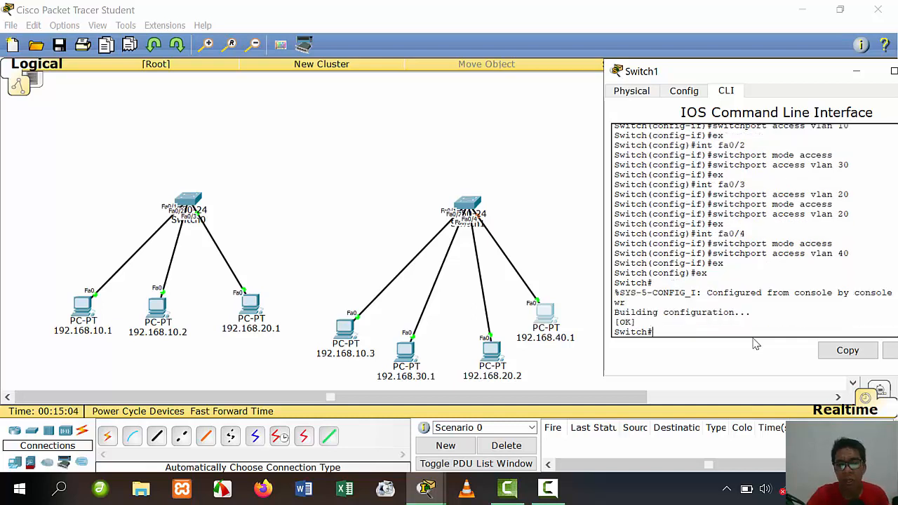
left_click_drag(832, 72, 695, 74)
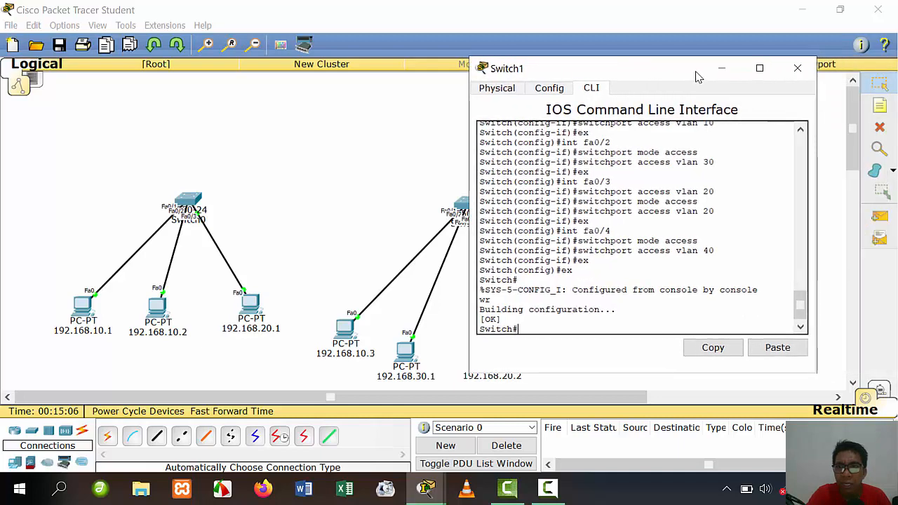
left_click(798, 69)
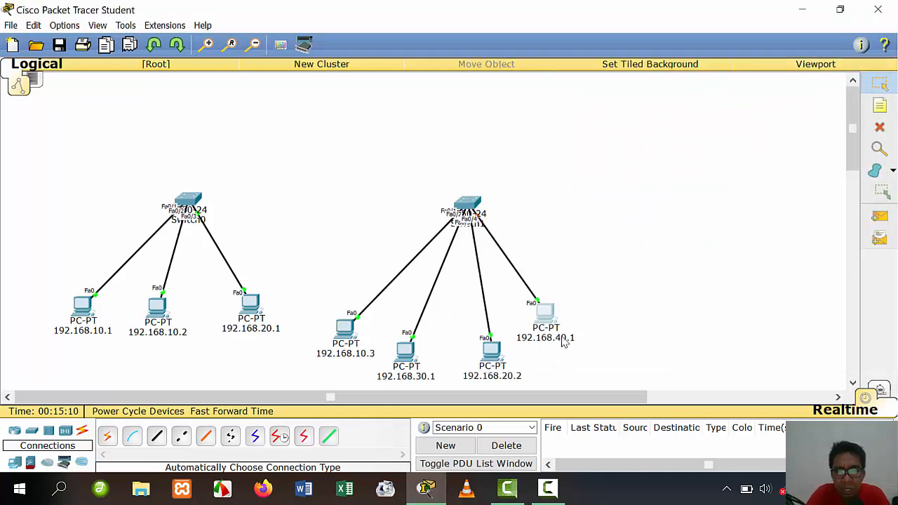
Reposition Switch1 and its four PCs as a group slightly up and to the right in the workspace
left_click(885, 218)
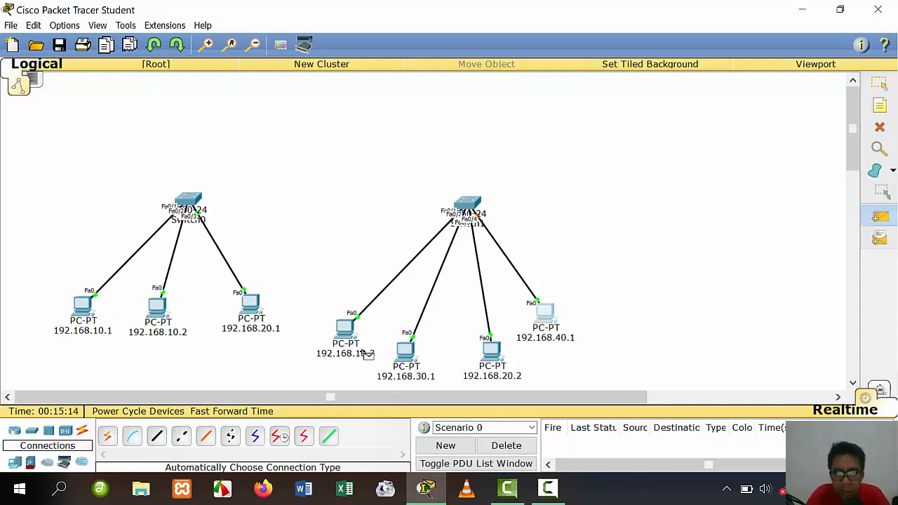
left_click(880, 84)
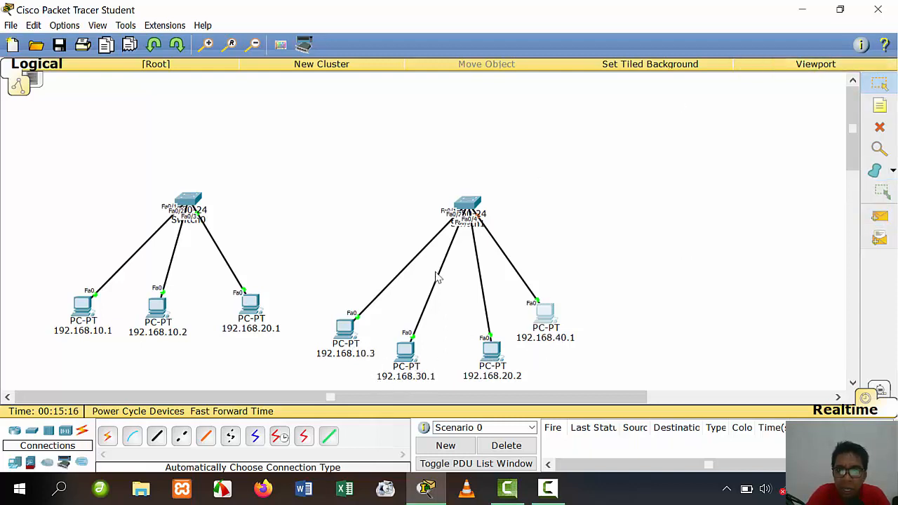
left_click_drag(321, 209, 526, 354)
mouse_move(472, 207)
left_mouse_down()
mouse_move(502, 200)
mouse_move(499, 185)
mouse_move(476, 207)
left_mouse_up()
left_click(666, 240)
left_click(584, 203)
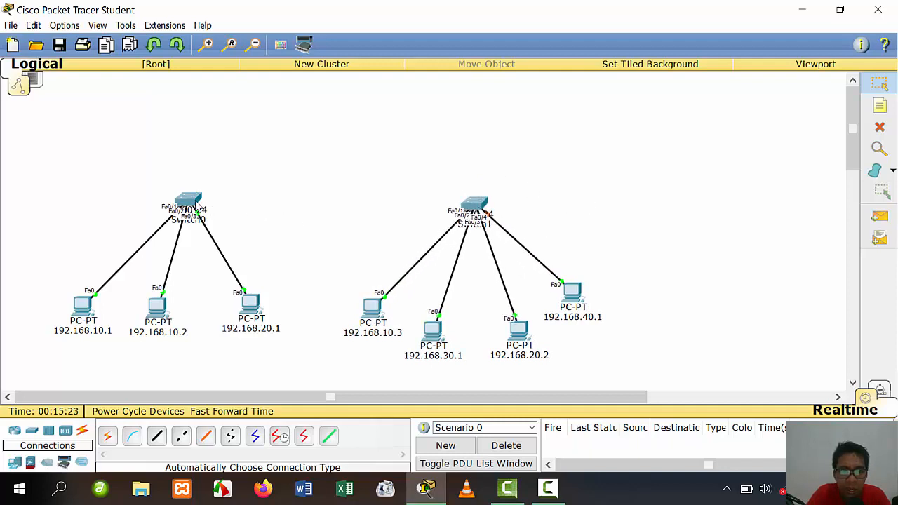
Adjust the positions of Switch0 and Switch1 above their PCs so the two switches sit at nearly the same height
left_click_drag(186, 201, 179, 187)
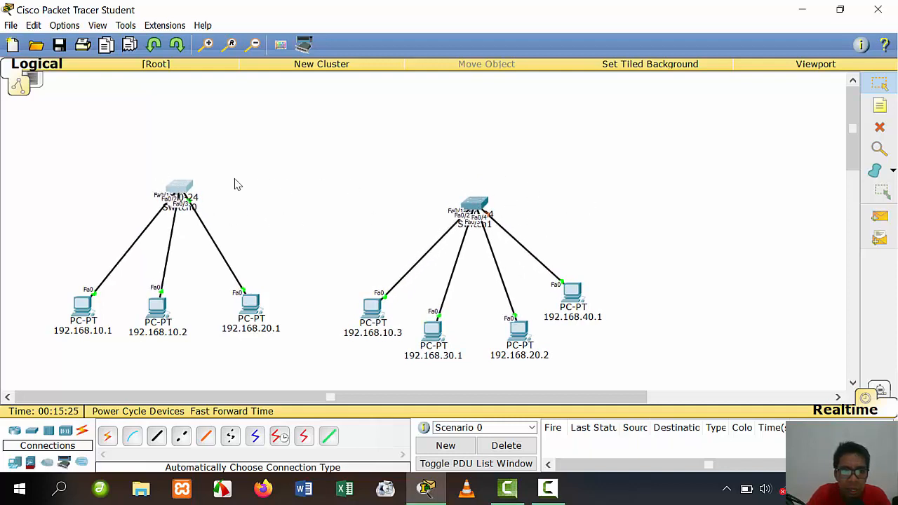
mouse_move(129, 161)
left_mouse_down()
mouse_move(185, 209)
mouse_move(557, 245)
left_mouse_up()
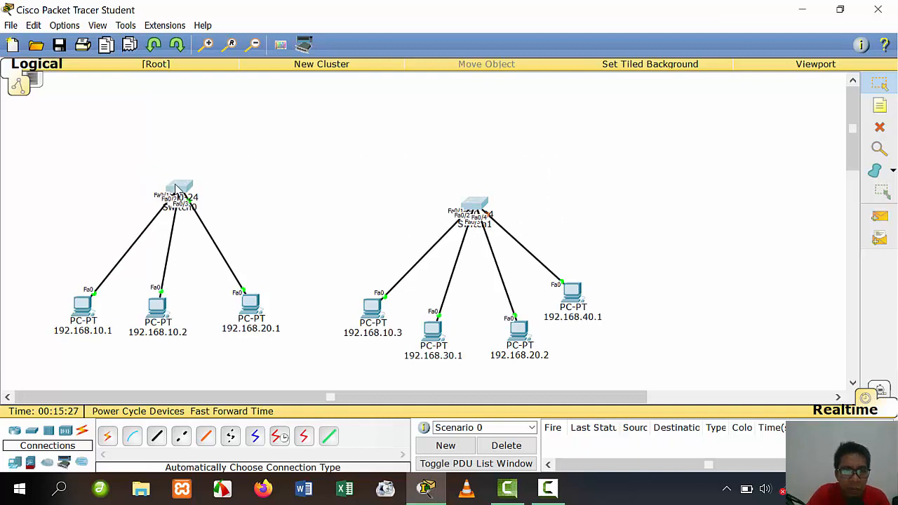
mouse_move(175, 186)
left_mouse_down()
mouse_move(167, 200)
mouse_move(175, 199)
left_mouse_up()
left_click(569, 153)
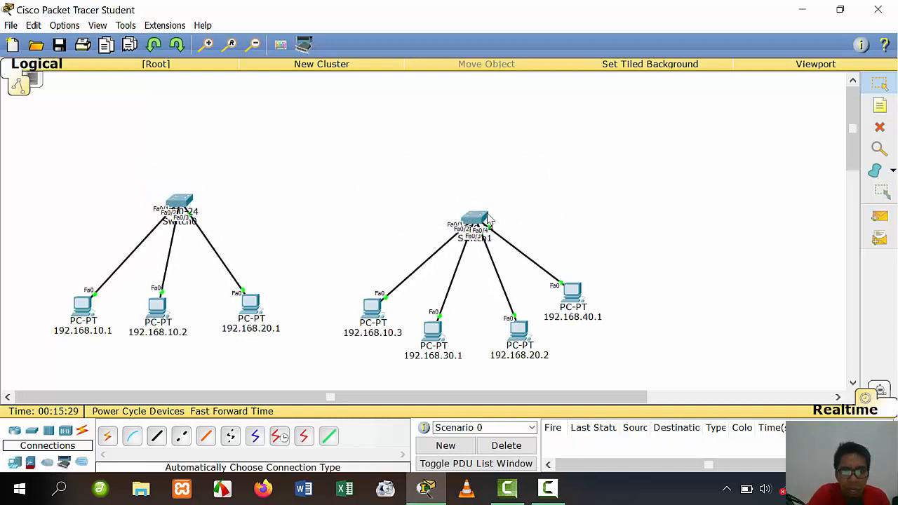
left_click_drag(474, 222, 476, 212)
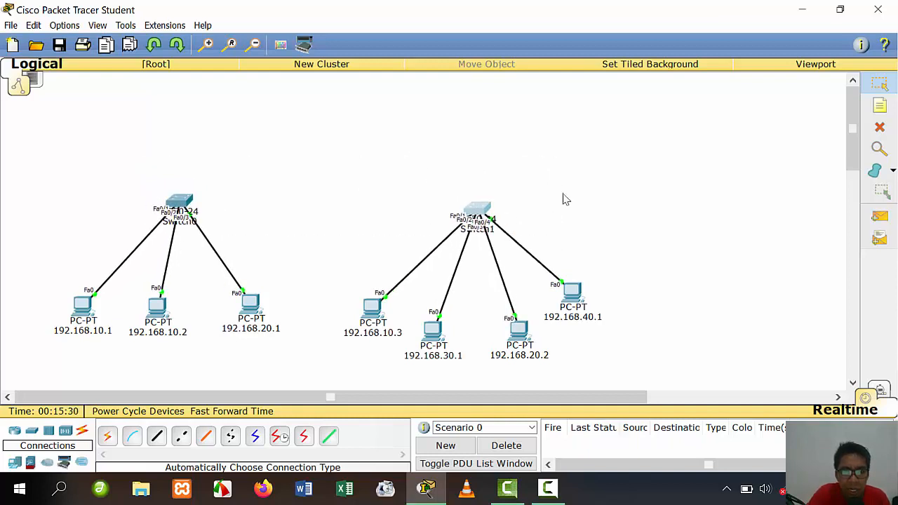
Connect Switch0 to Switch1 with an automatically chosen cable and shift Switch1 slightly to level the link
left_click(107, 437)
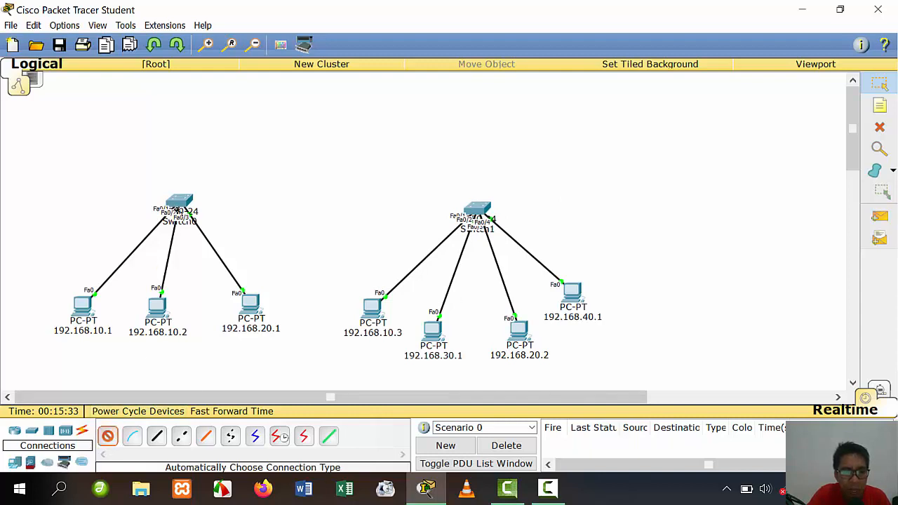
left_click(191, 201)
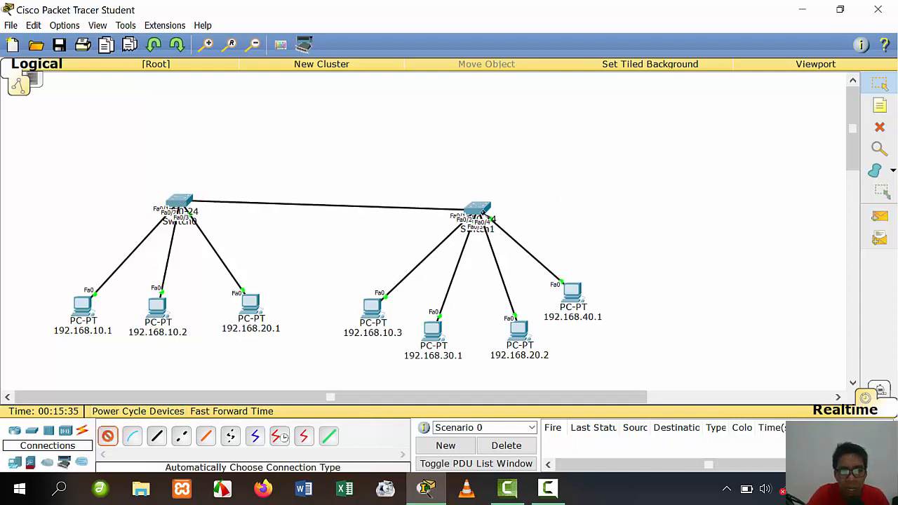
left_click(480, 207)
left_click_drag(480, 202, 481, 210)
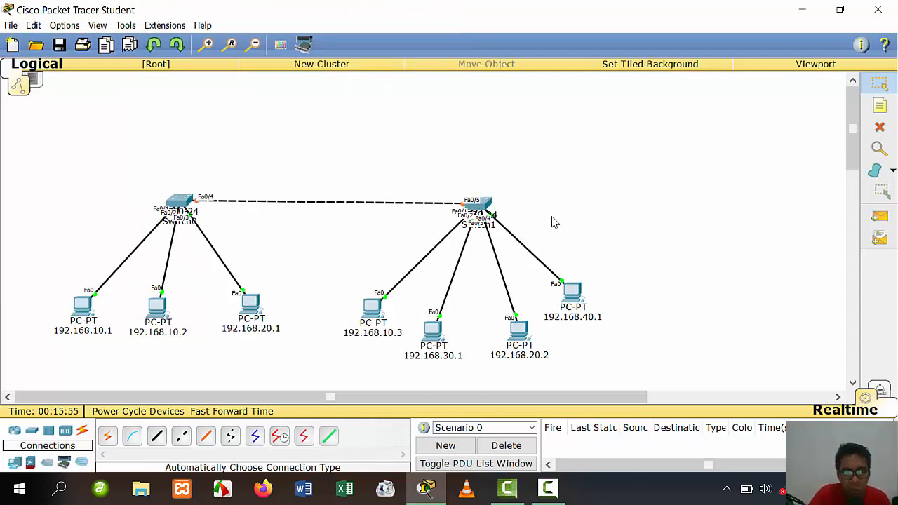
left_click_drag(136, 176, 523, 235)
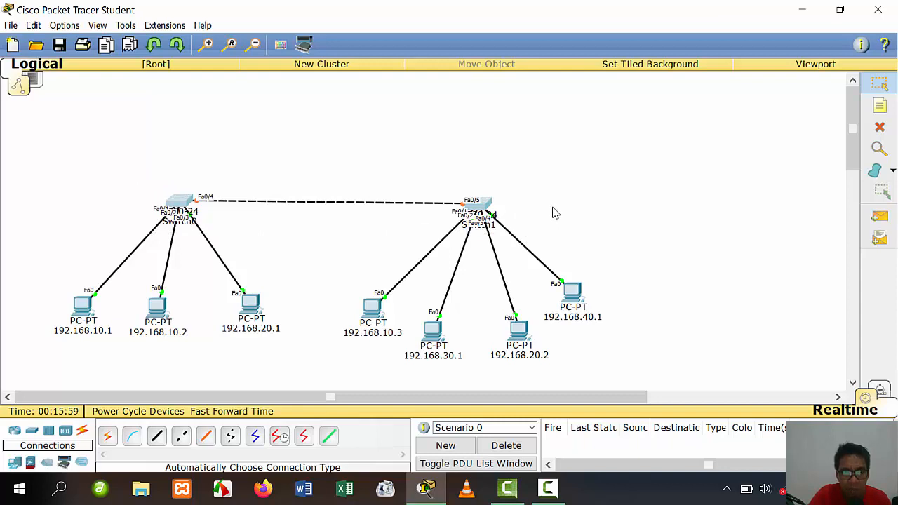
left_click(550, 212)
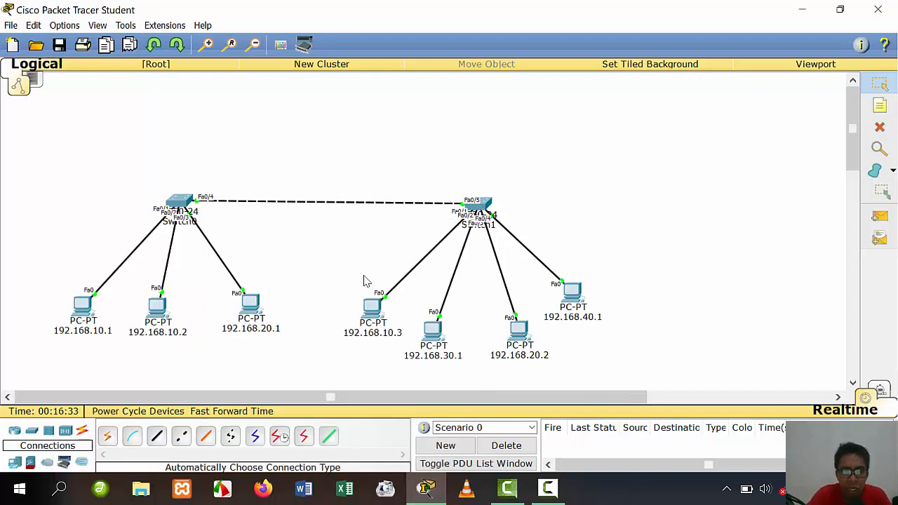
Open Switch1's command line, enter global configuration with conf t, and enter interface fa0/5
left_click(484, 210)
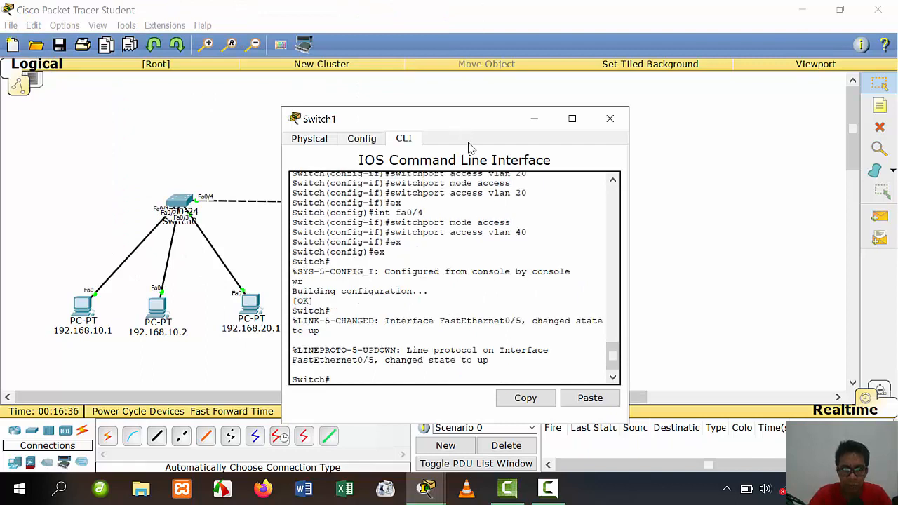
type("conf t")
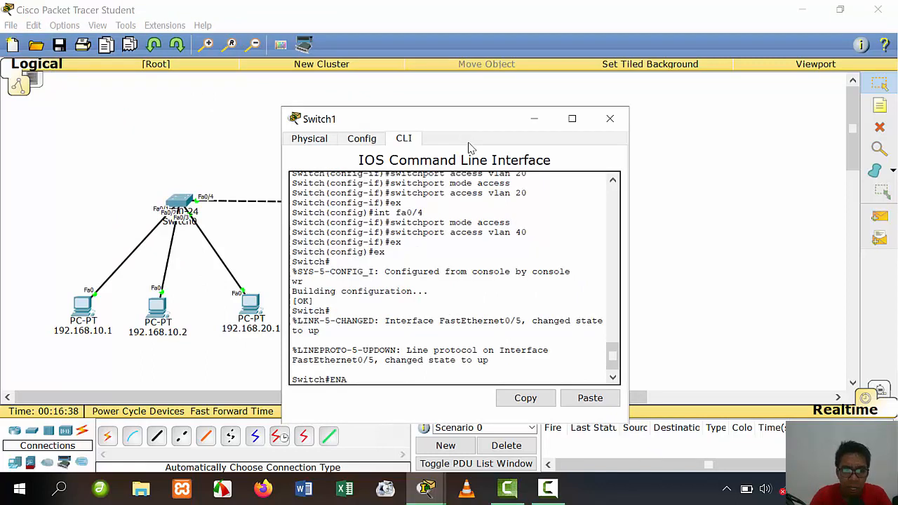
key("Return")
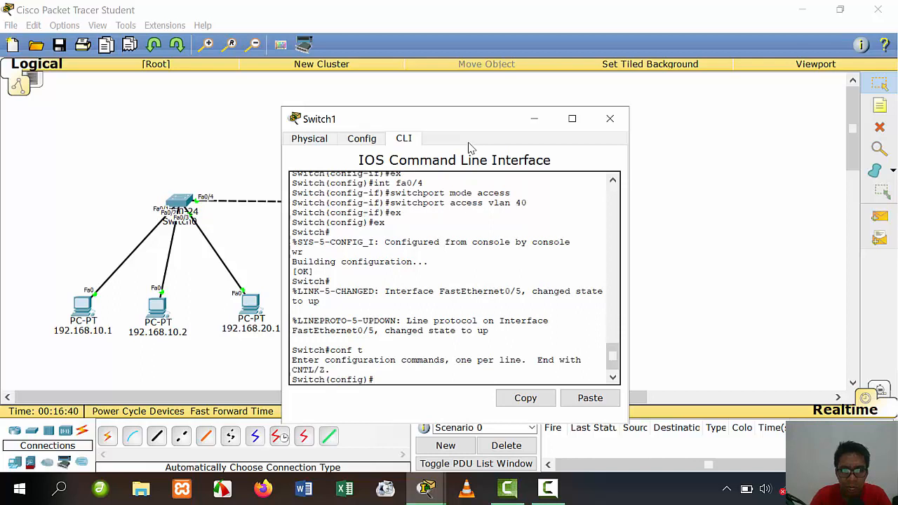
key("Up")
key("Up")
key("Up")
key("Up")
key("Up")
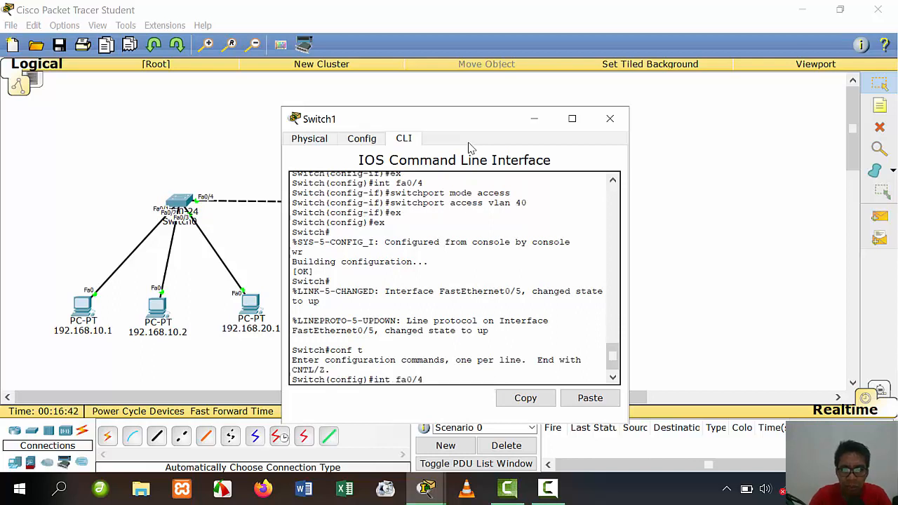
type("5")
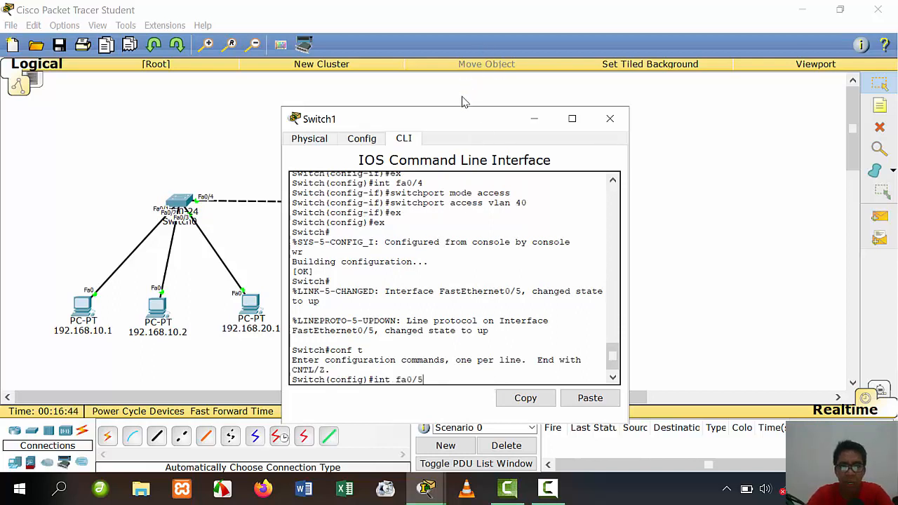
left_click_drag(460, 125, 703, 90)
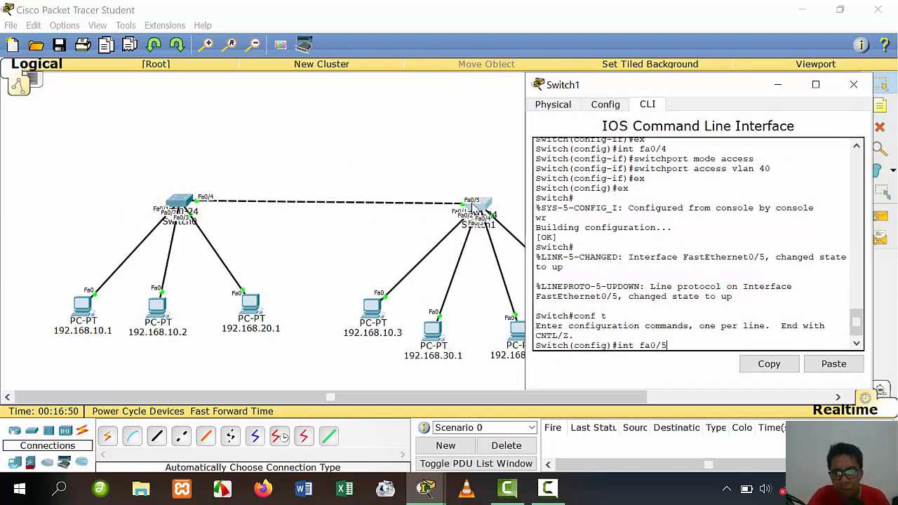
key("Return")
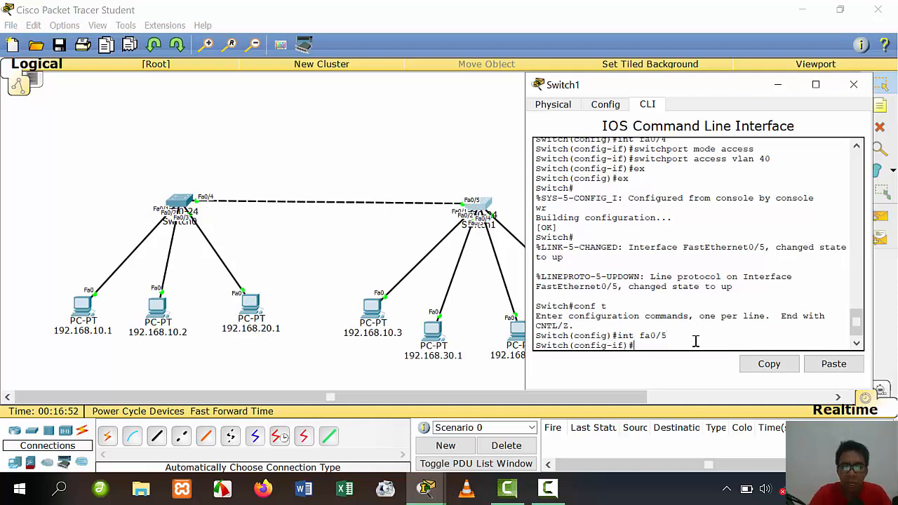
Set Switch1's interface fa0/5 to trunk mode with switchport mode trunk
key("Up")
key("Up")
key("Up")
key("Up")
key("Up")
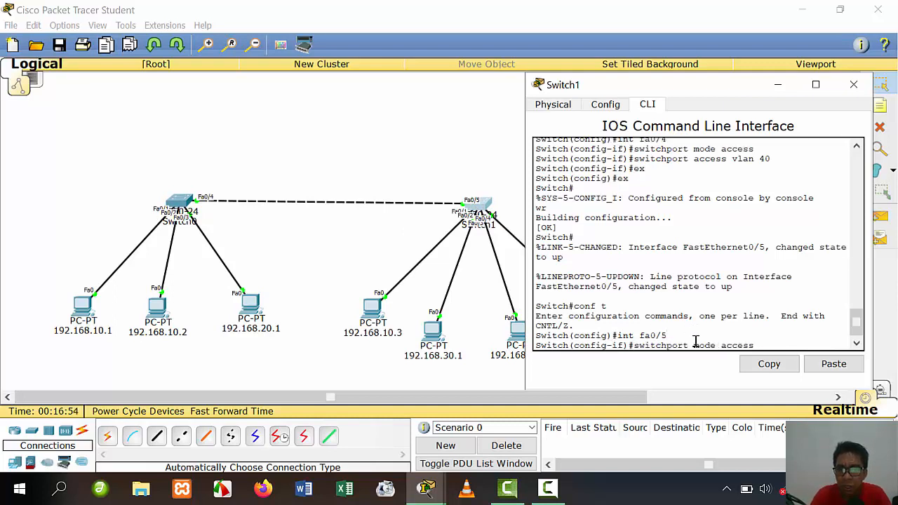
key("BackSpace")
key("BackSpace")
key("BackSpace")
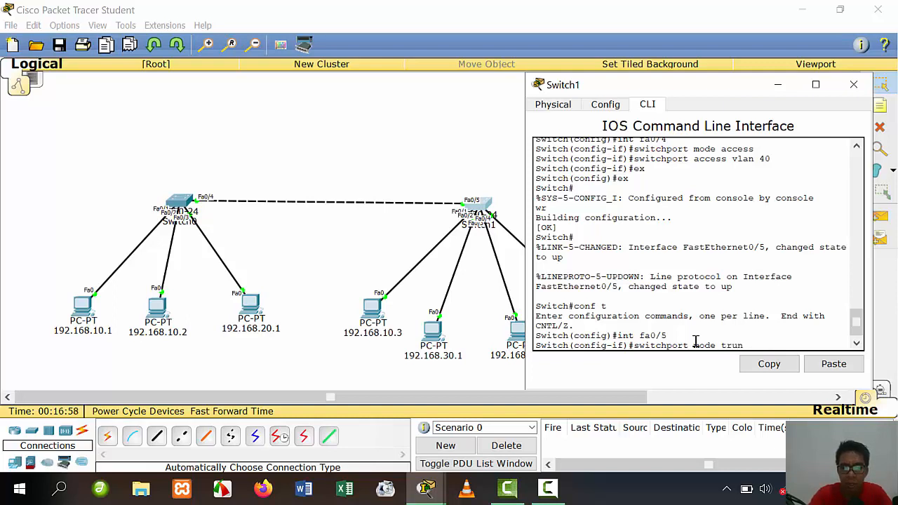
key("Return")
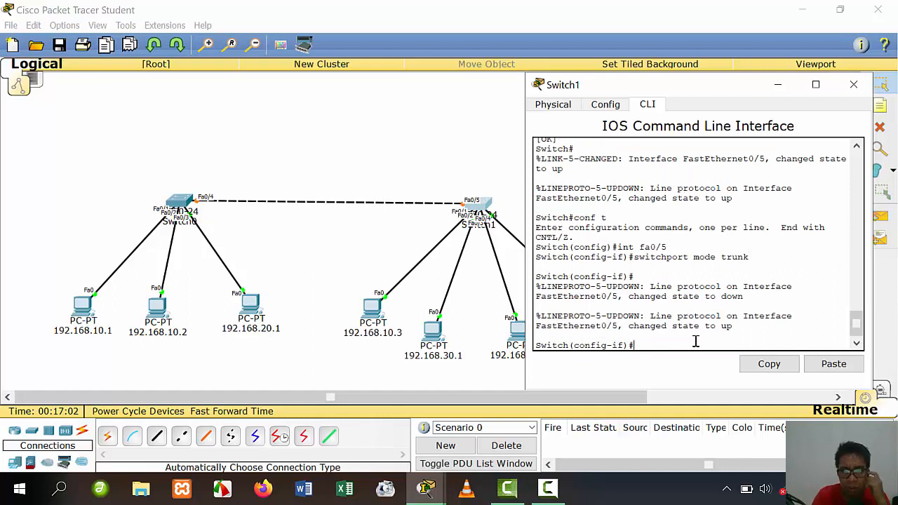
Allow VLANs 10 to 40 across the fa0/5 trunk with switchport trunk allowed vlan 10-40
key("Up")
key("Left")
key("BackSpace")
key("BackSpace")
key("BackSpace")
key("BackSpace")
key("BackSpace")
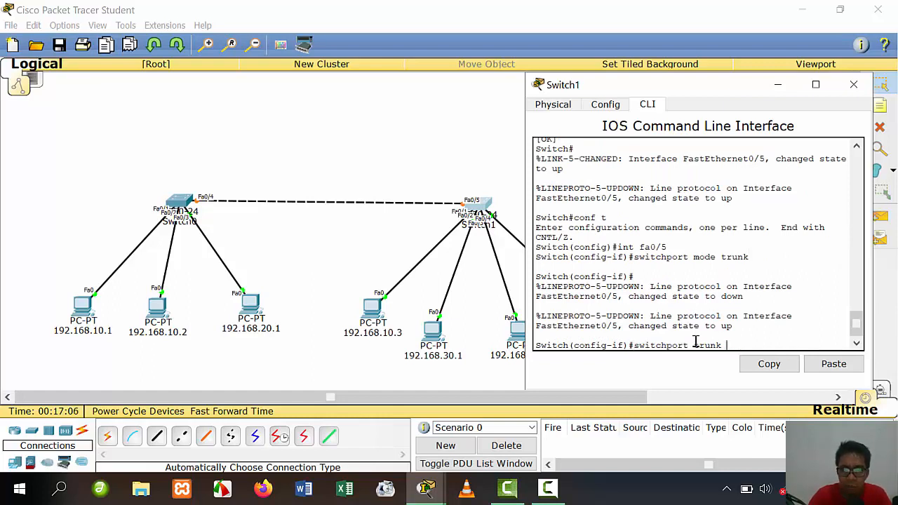
type("all")
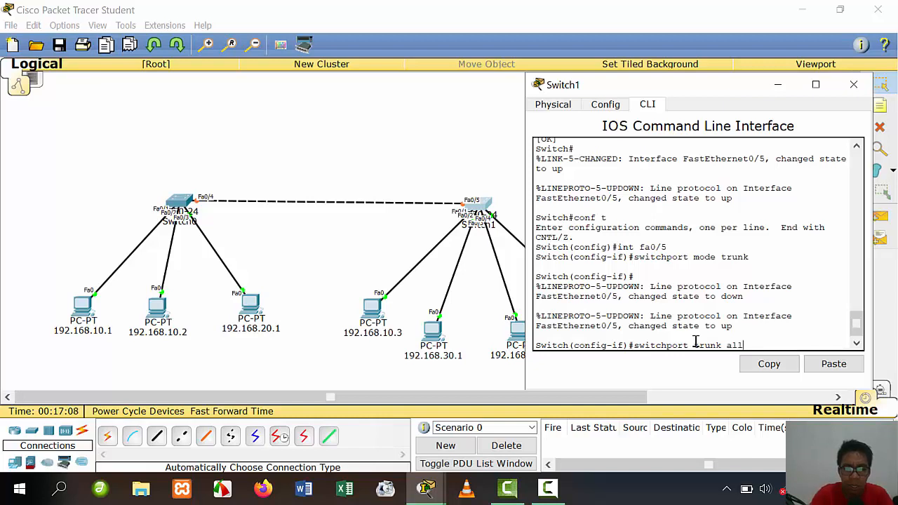
type("owed v")
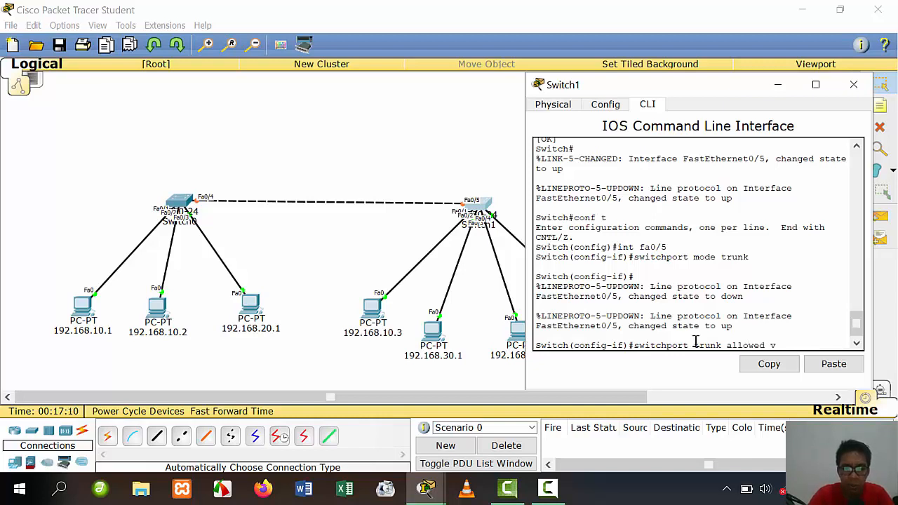
type("lan 10-40")
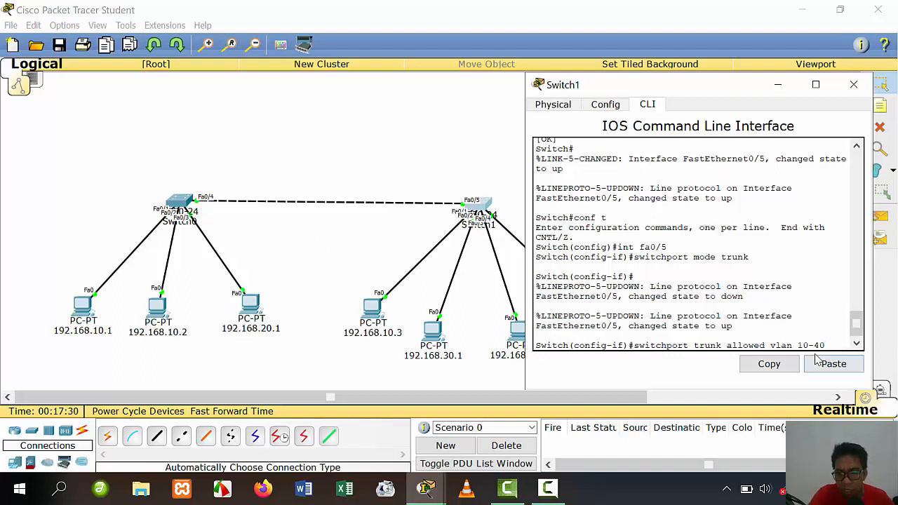
left_click_drag(835, 341, 804, 341)
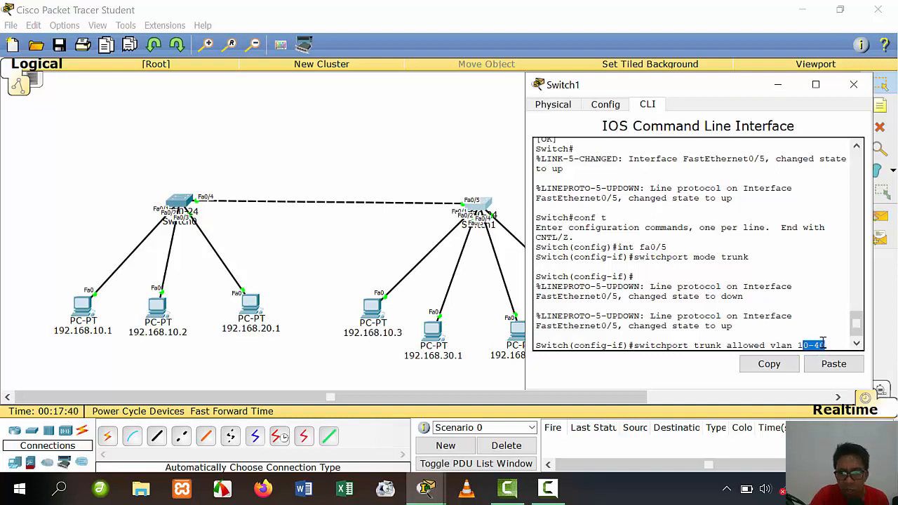
left_click(829, 345)
left_click_drag(829, 345, 639, 346)
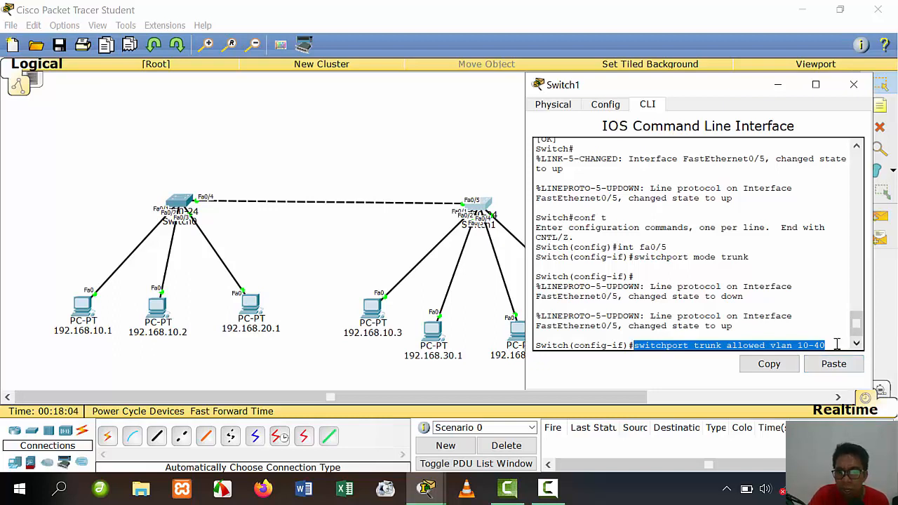
left_click(828, 345)
key("Return")
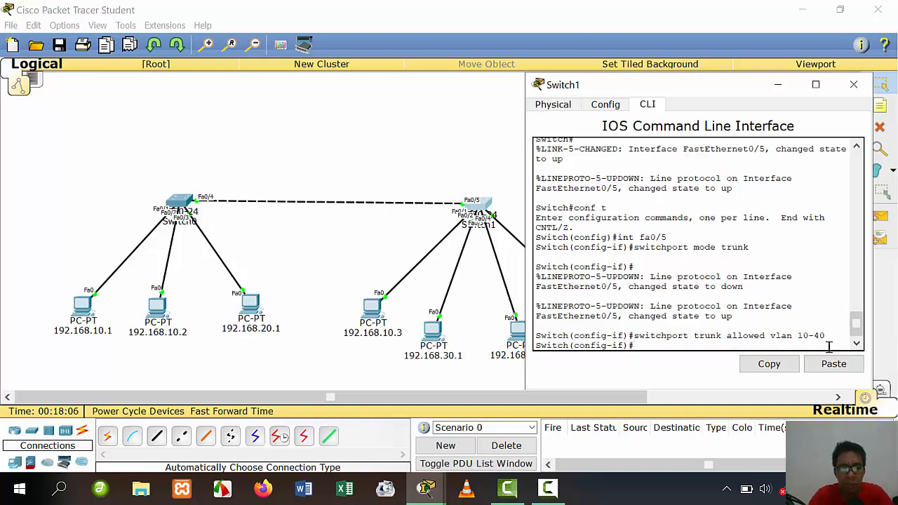
Exit Switch1's configuration modes, save its configuration with wr, and close the switch window
type("ex")
key("Return")
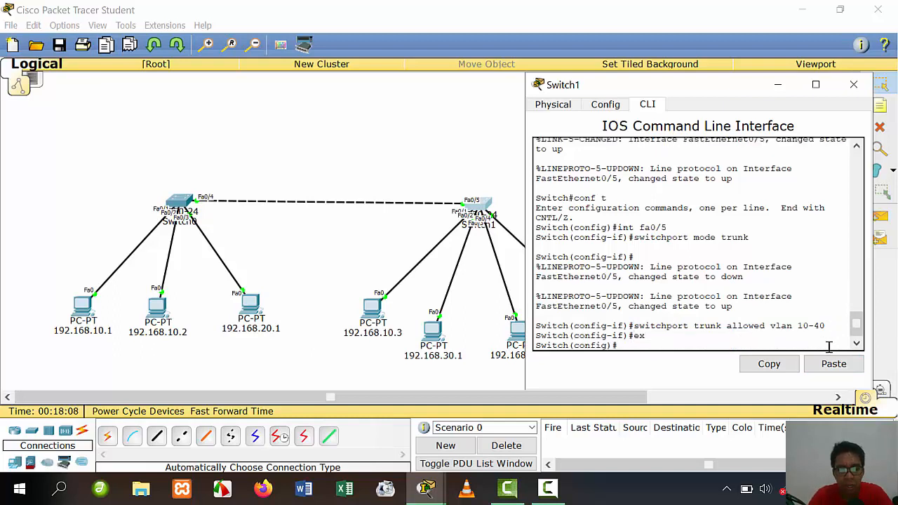
type("ex")
key("Return")
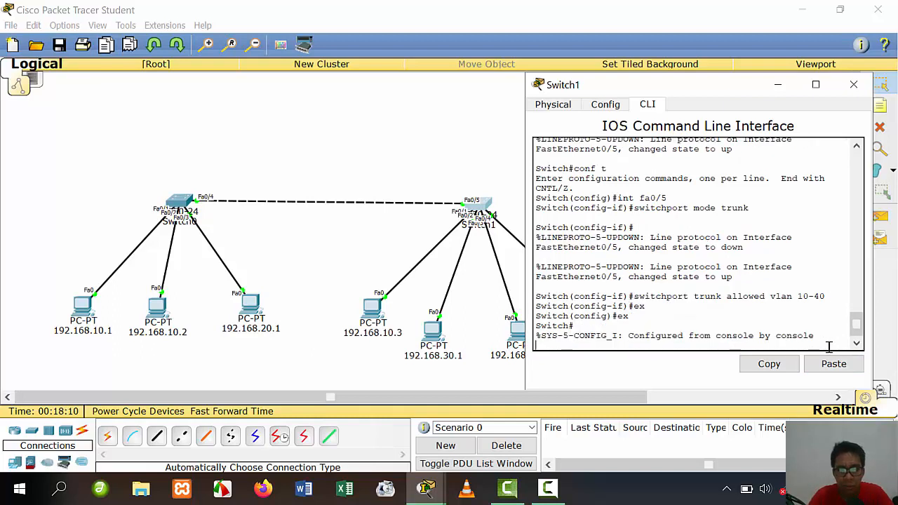
type("wr")
key("Return")
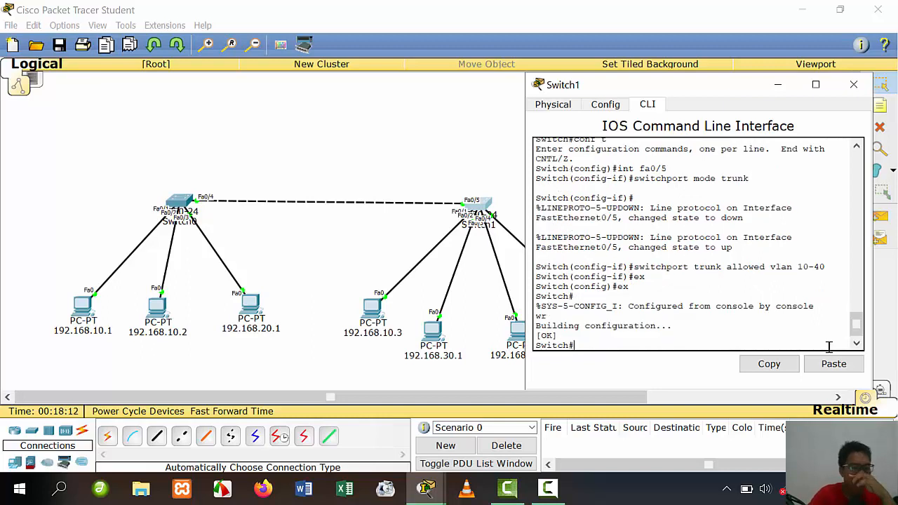
left_click(853, 84)
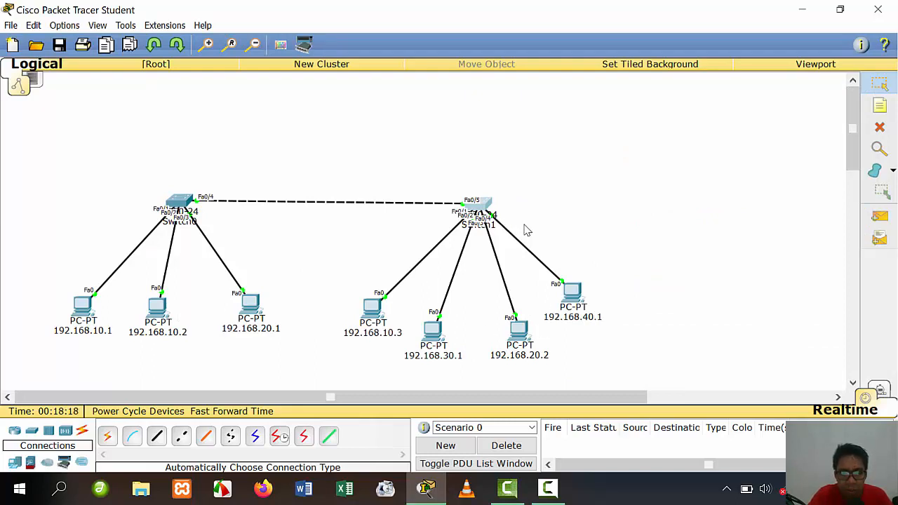
Try to send a simple PDU from the PC labelled 192.168.10.1 to the PC labelled 192.168.10.3
left_click_drag(121, 166, 578, 251)
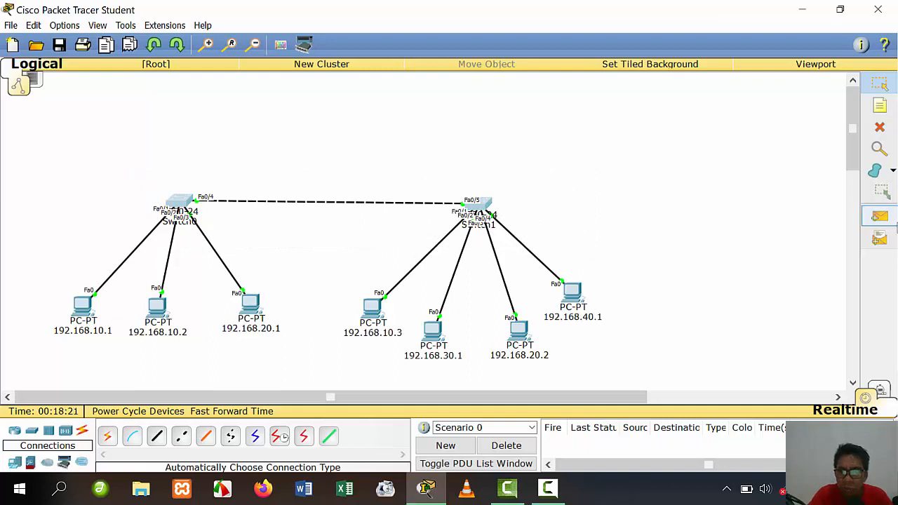
left_click(878, 218)
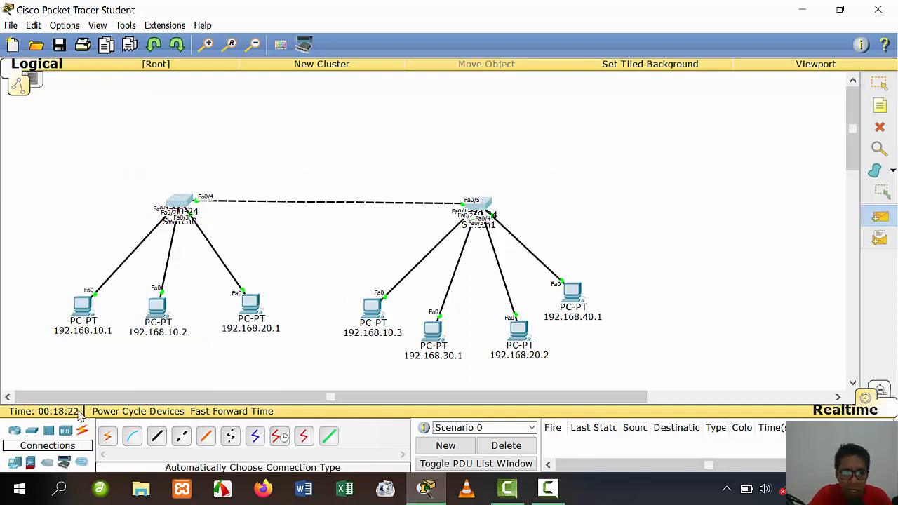
left_click(82, 310)
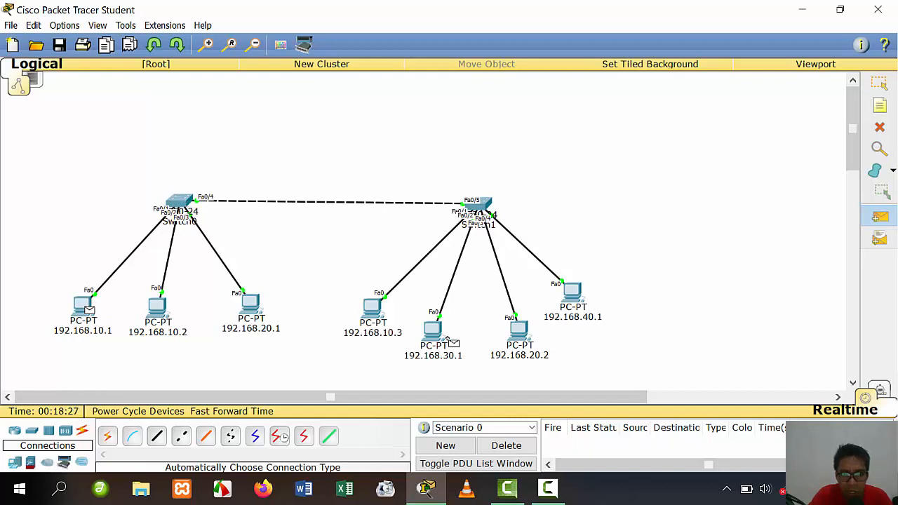
left_click(379, 312)
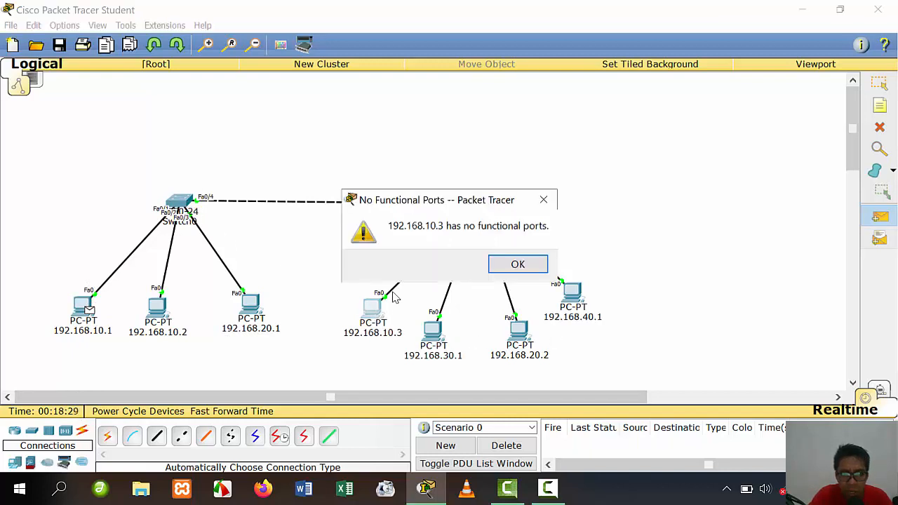
left_click(517, 262)
key("Escape")
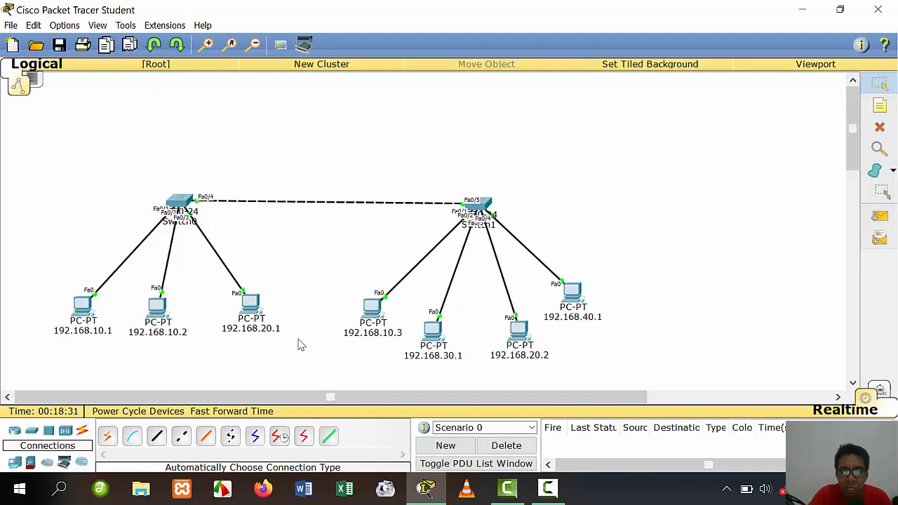
Give the PC labelled 192.168.10.3 the static IP address 192.168.10.3 with subnet mask 255.255.255.0
left_click(382, 310)
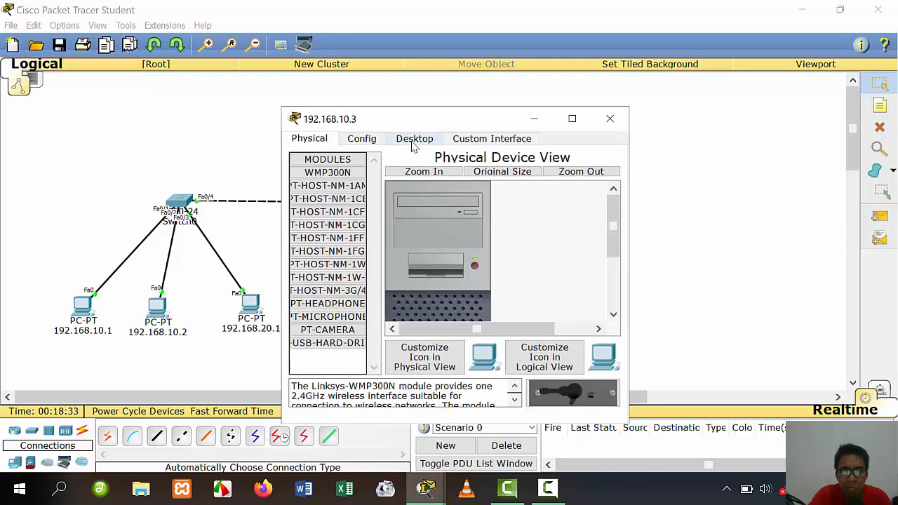
left_click(414, 141)
left_click_drag(424, 124, 641, 98)
left_click(539, 160)
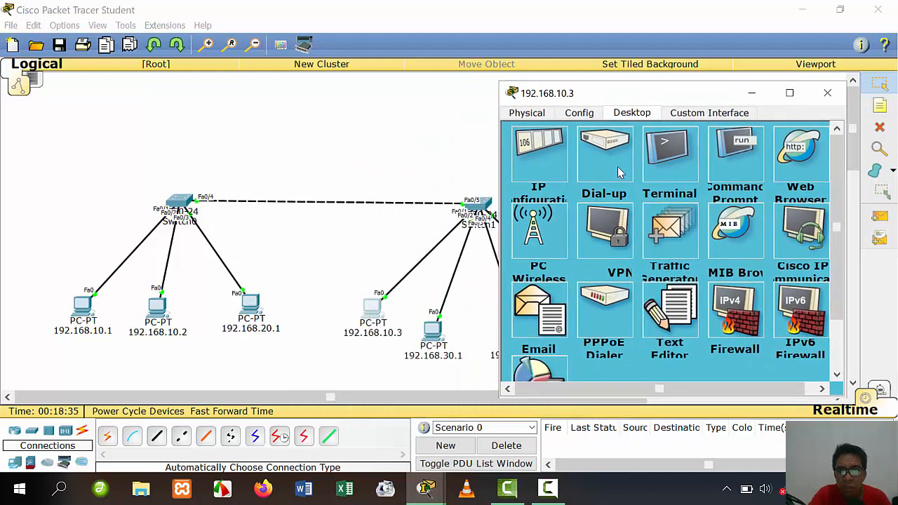
left_click(626, 178)
type("192.168.20.2")
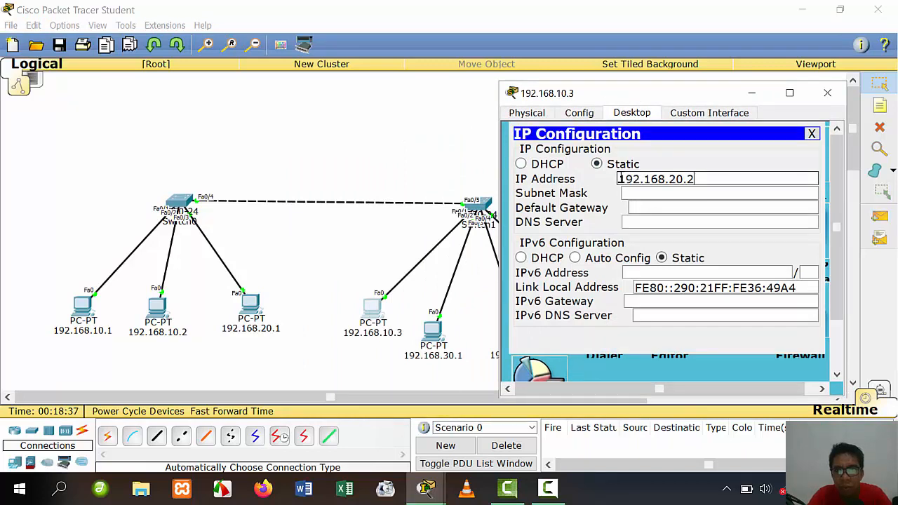
key("BackSpace")
type("3")
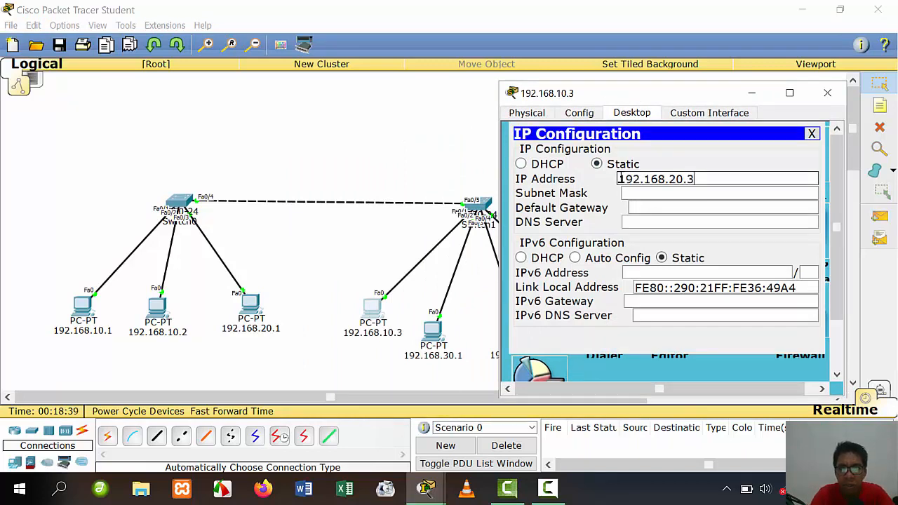
key("Left")
key("Left")
key("Left")
key("BackSpace")
type("1")
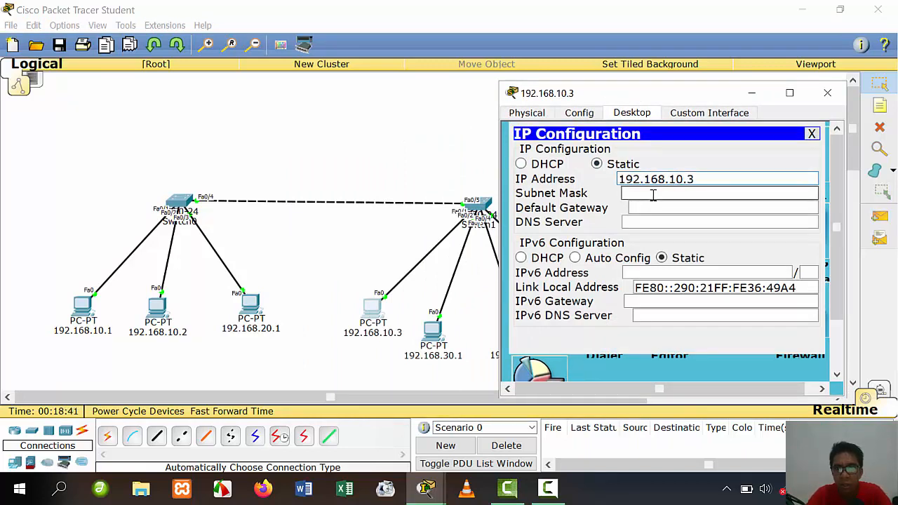
left_click(651, 194)
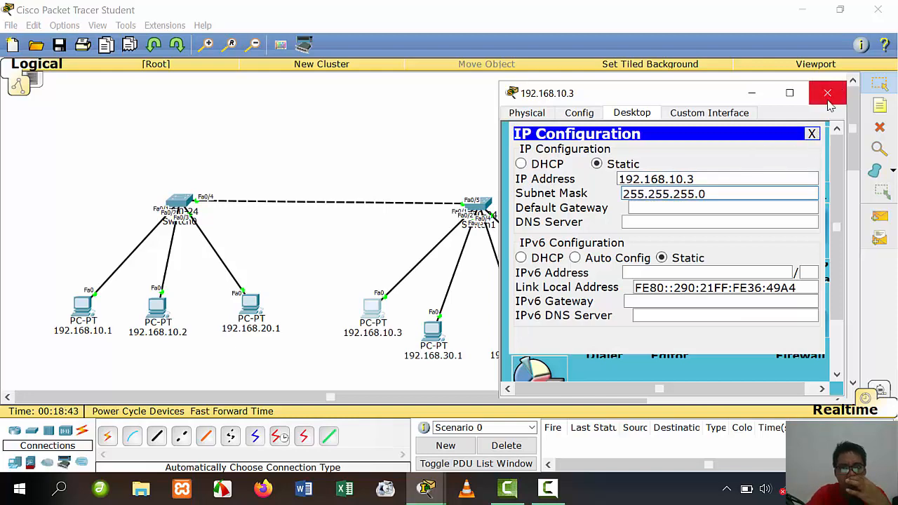
left_click(827, 92)
Give the PC labelled 192.168.30.1 the static IP address 192.168.30.1 with the default subnet mask
left_click(432, 331)
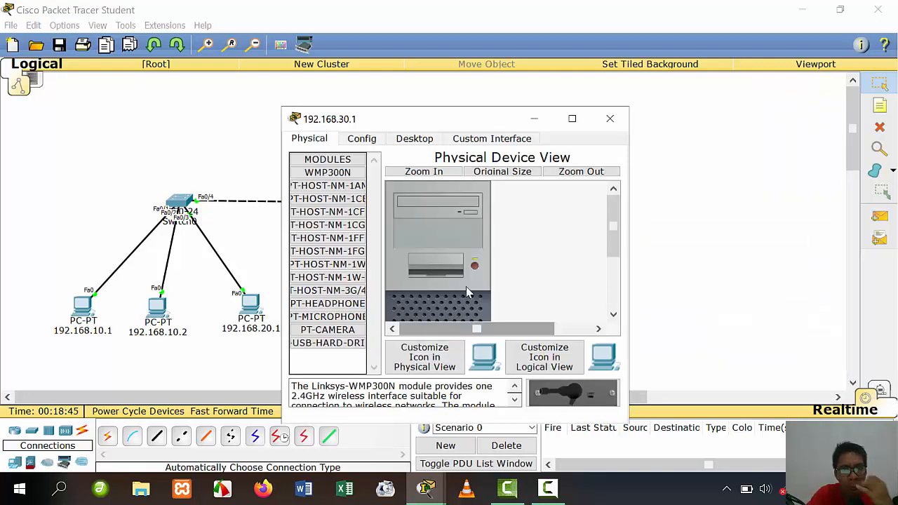
left_click(413, 139)
left_click(322, 202)
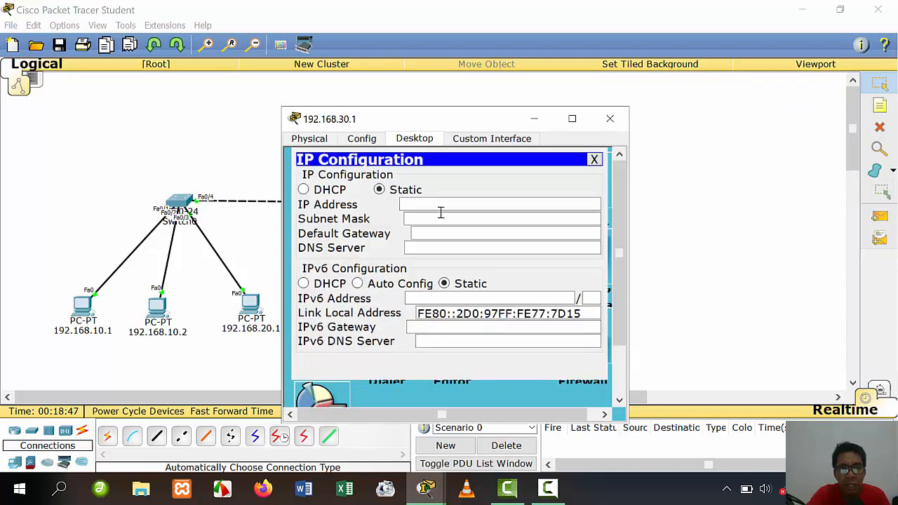
left_click(413, 203)
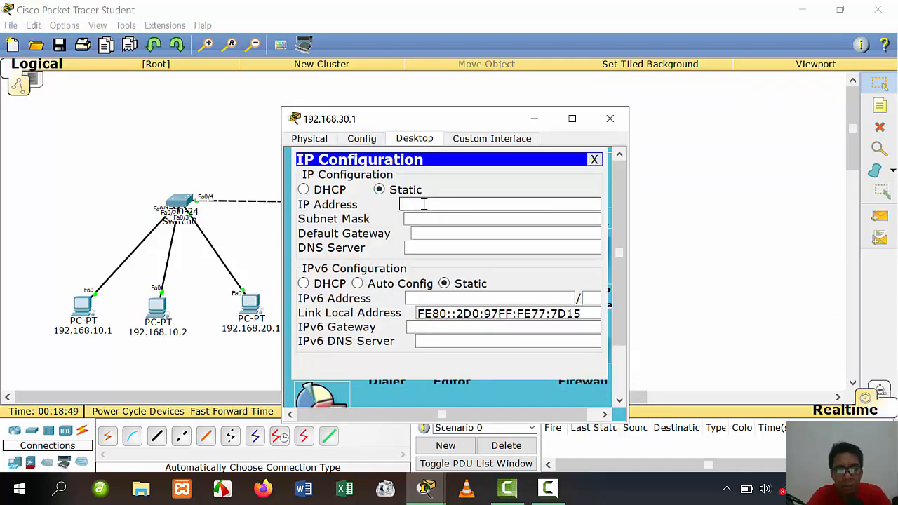
type("192.168.20.2")
key("BackSpace")
type("1")
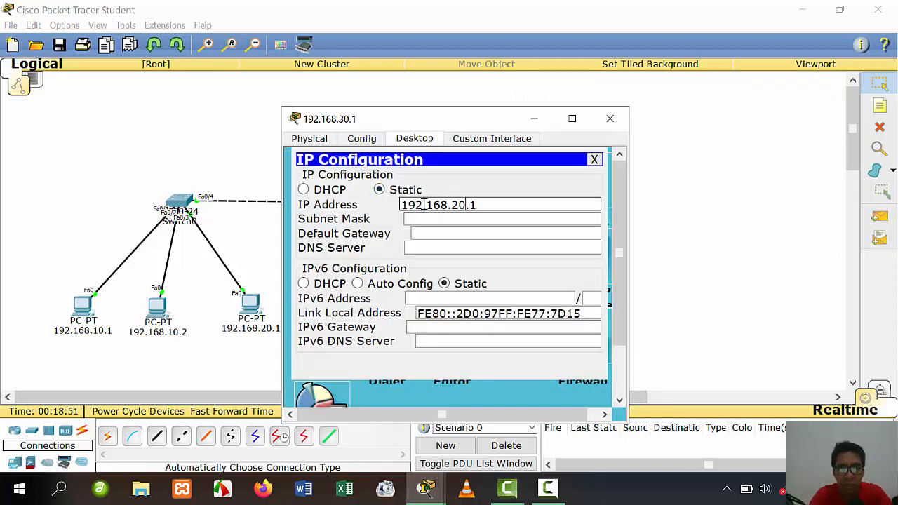
key("BackSpace")
type("3")
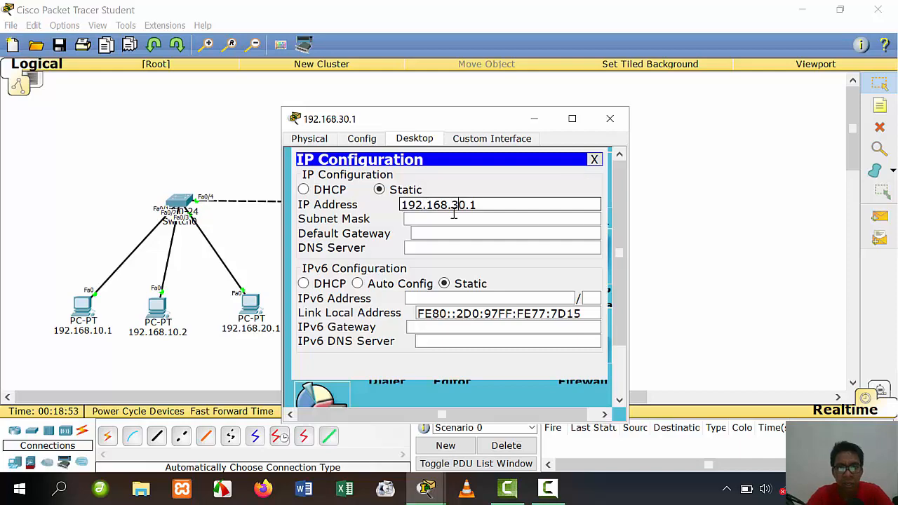
key("Tab")
left_click(610, 118)
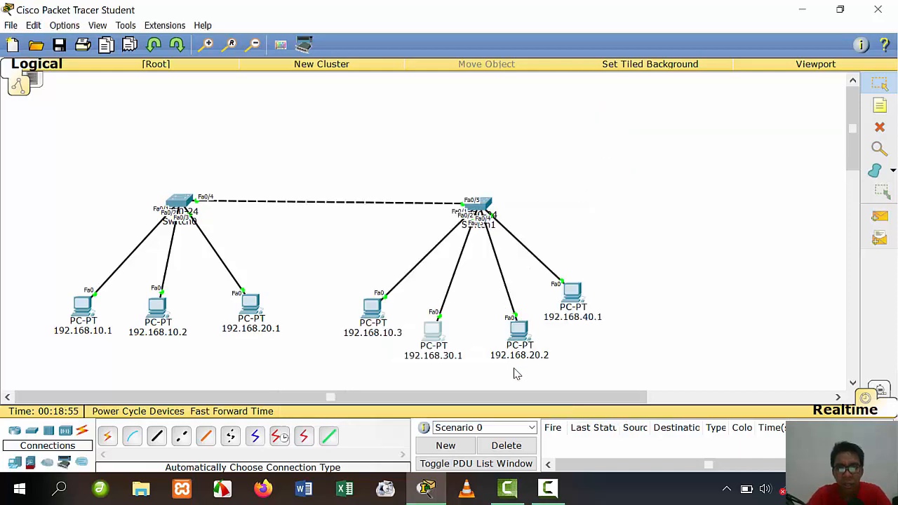
Give the PC labelled 192.168.20.2 the static IP address 192.168.20.2 with subnet mask 255.255.255.0
left_click(517, 337)
left_click(405, 139)
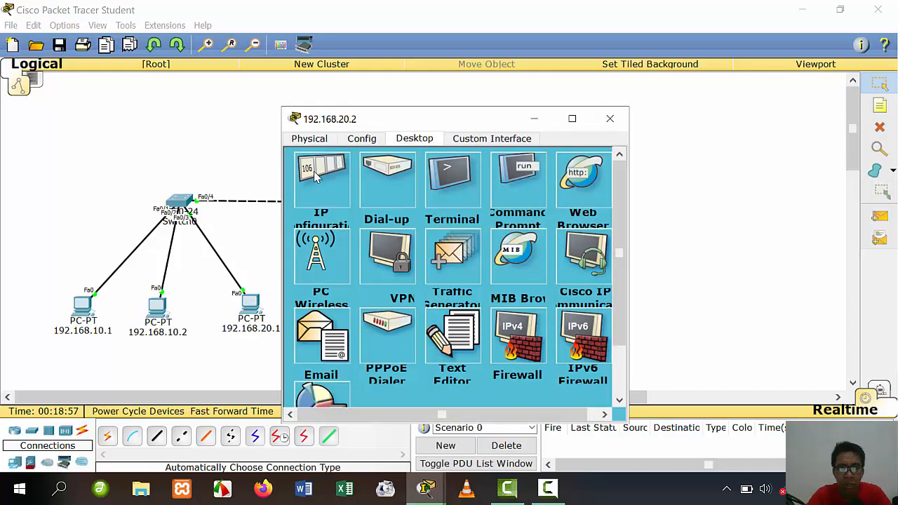
left_click(318, 176)
left_click(439, 207)
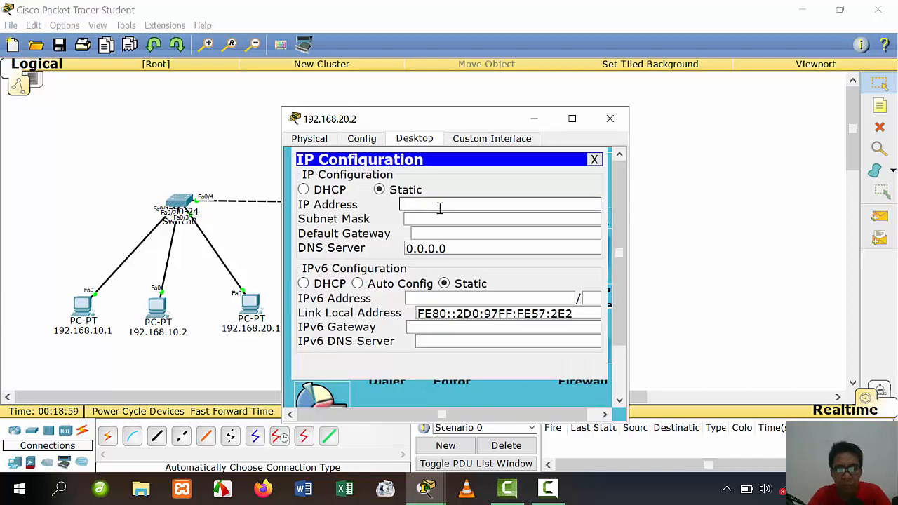
type("192.168.20.2")
left_click(444, 219)
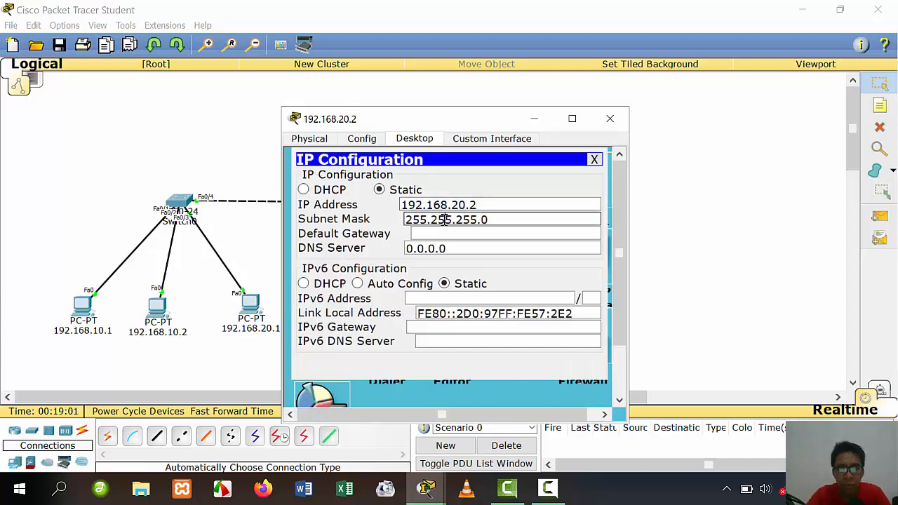
left_click(610, 120)
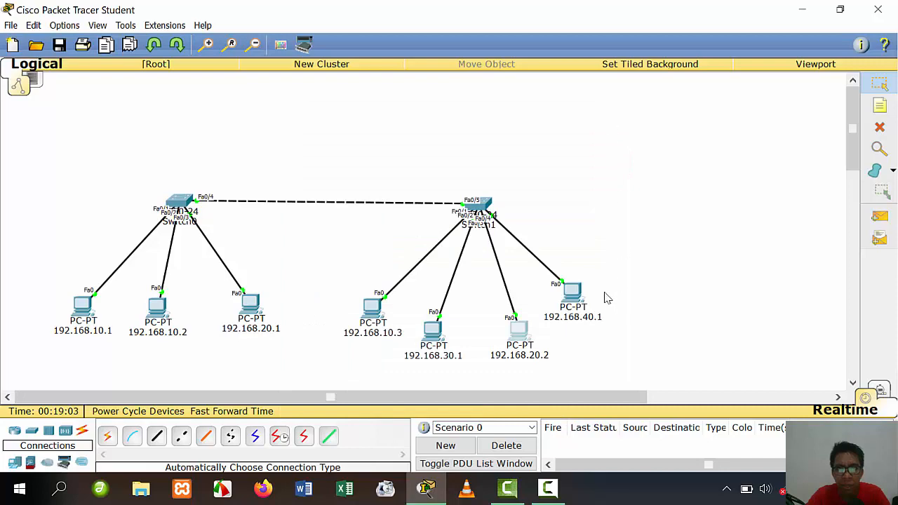
Give the PC labelled 192.168.40.1 the static IP address 192.168.40.1 with the default subnet mask
left_click(579, 291)
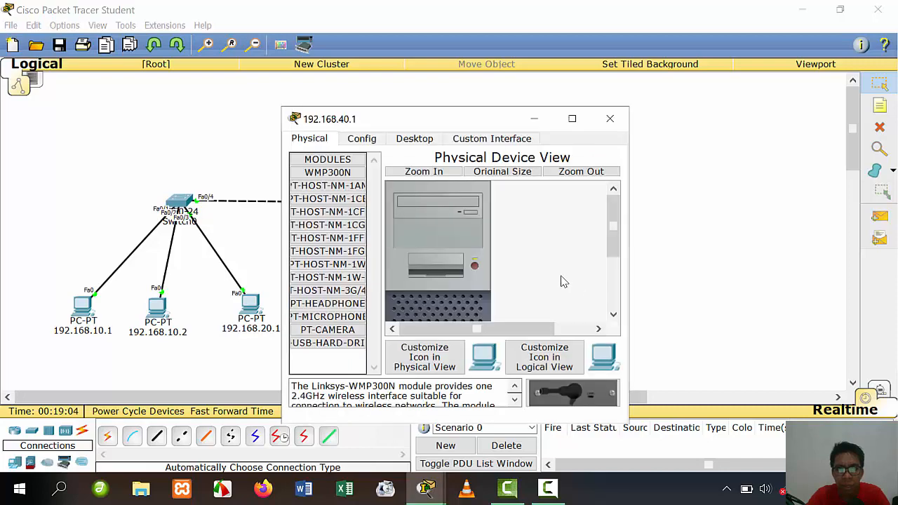
left_click(412, 138)
left_click(327, 188)
left_click(439, 201)
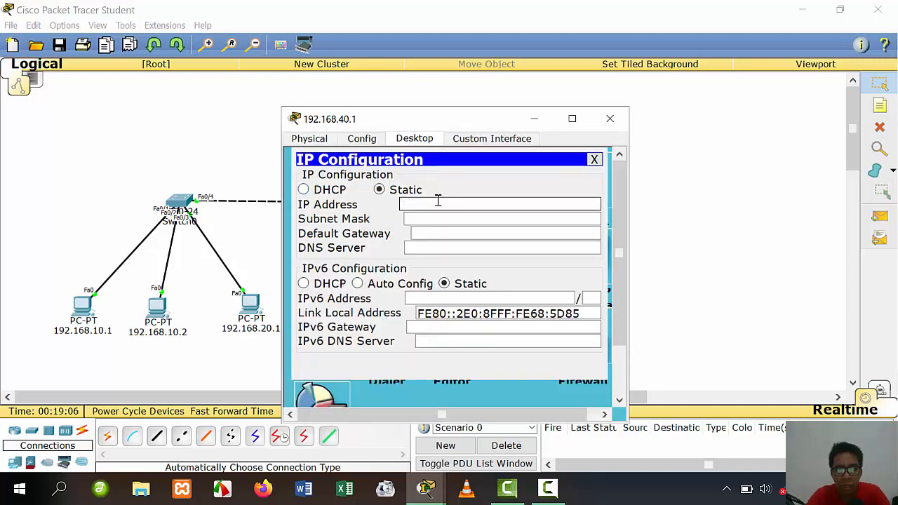
type("192.168.20.2")
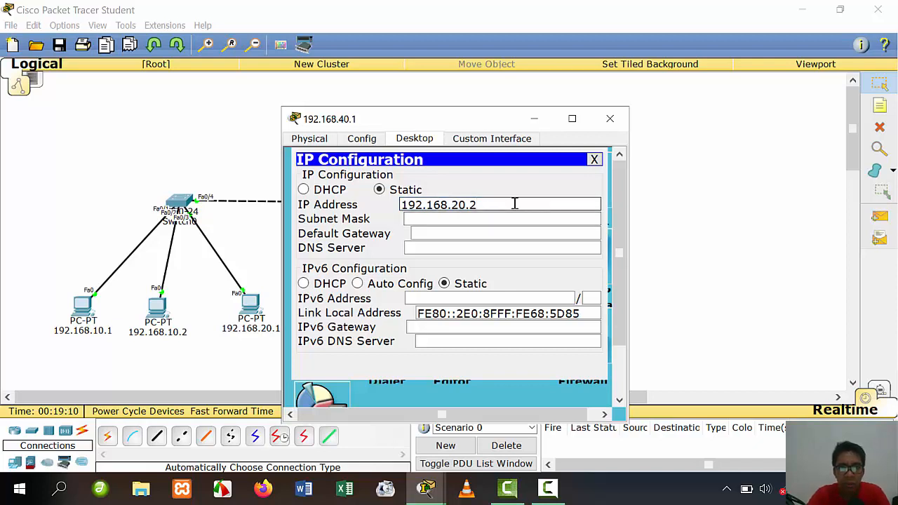
key("BackSpace")
key("BackSpace")
key("BackSpace")
key("BackSpace")
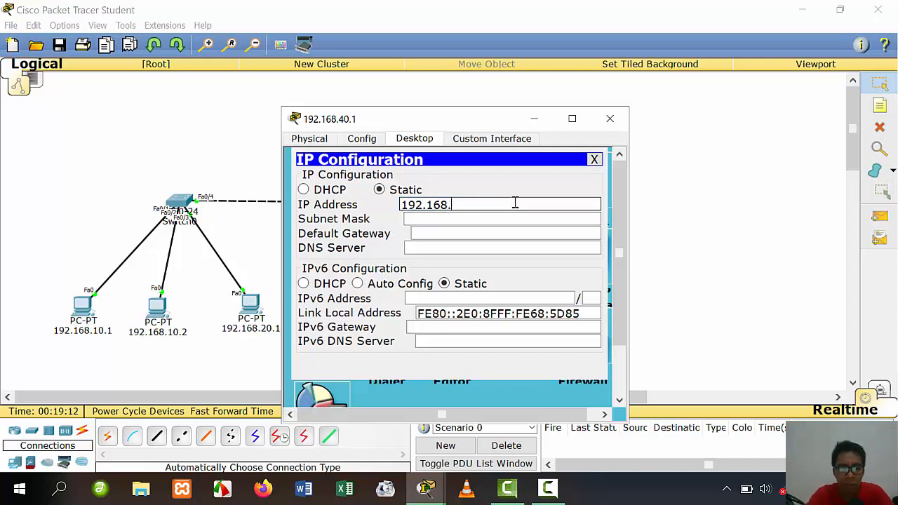
type("40.1")
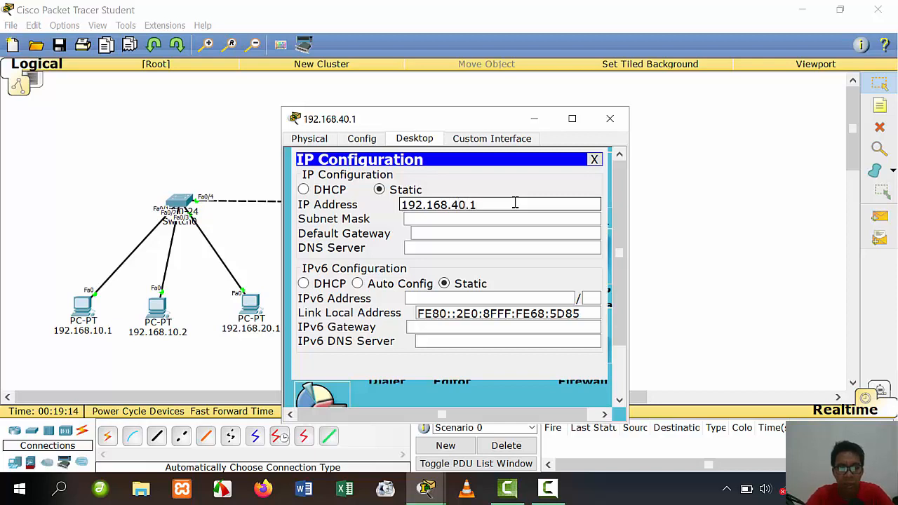
key("Tab")
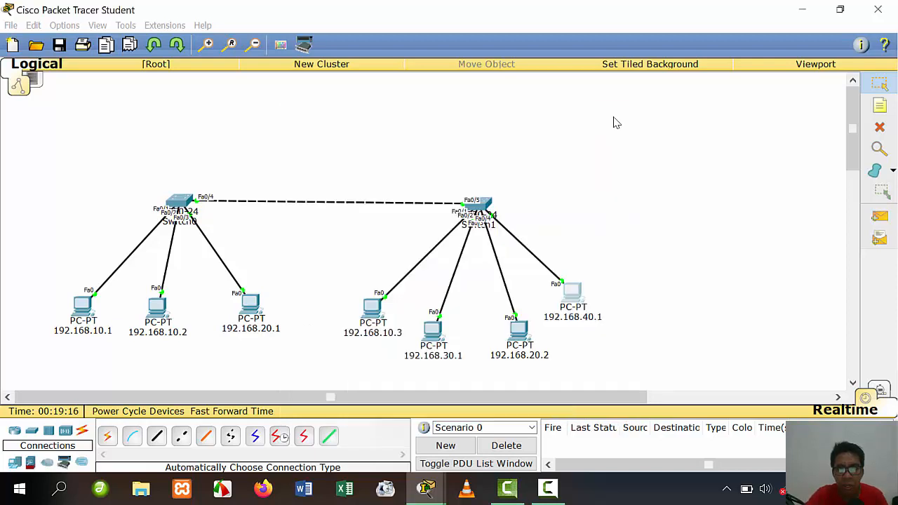
left_click(609, 118)
Send a simple PDU from the PC labelled 192.168.10.1 to the PC labelled 192.168.10.3 across the trunk
left_click(887, 222)
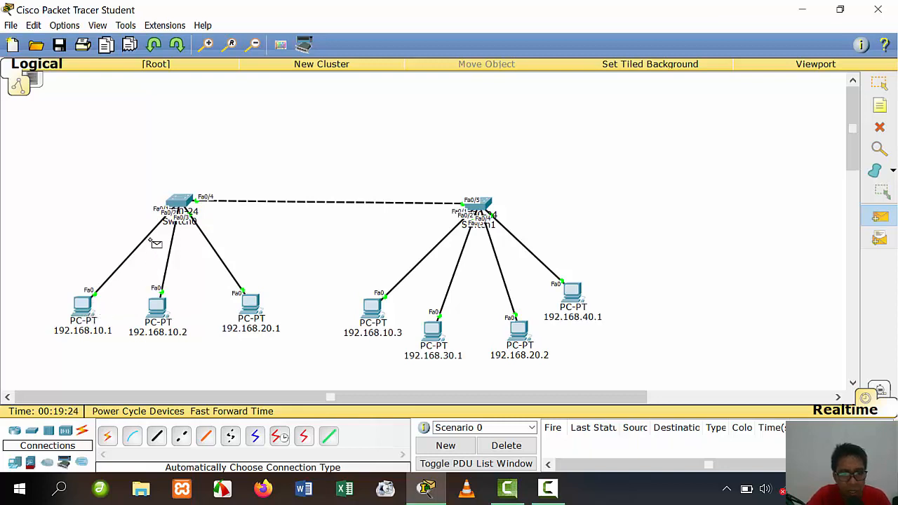
left_click(83, 306)
left_click(376, 307)
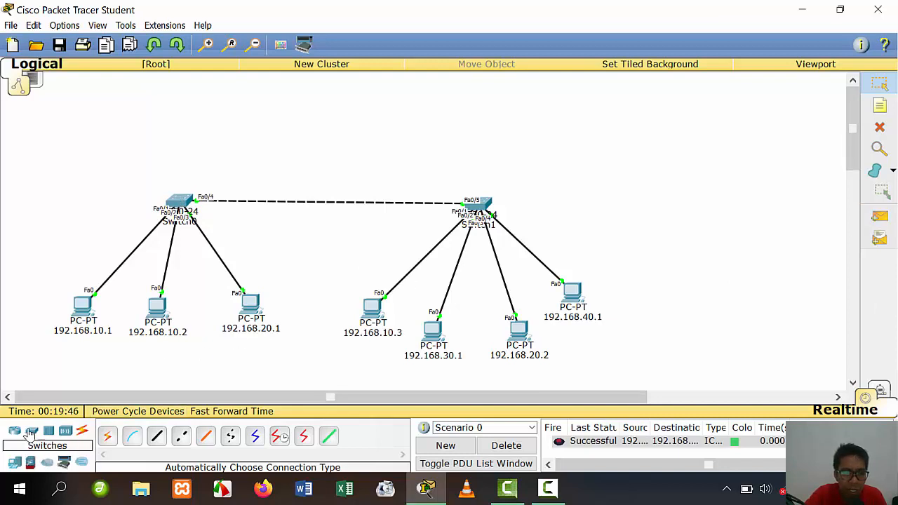
Add a new generic PC to the workspace, to the left of Switch0
left_click(15, 462)
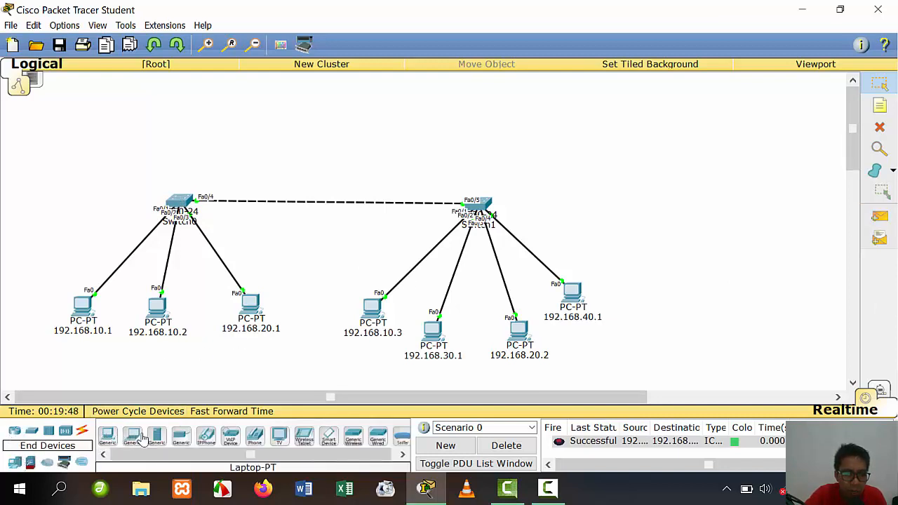
left_click(107, 436)
left_click(59, 214)
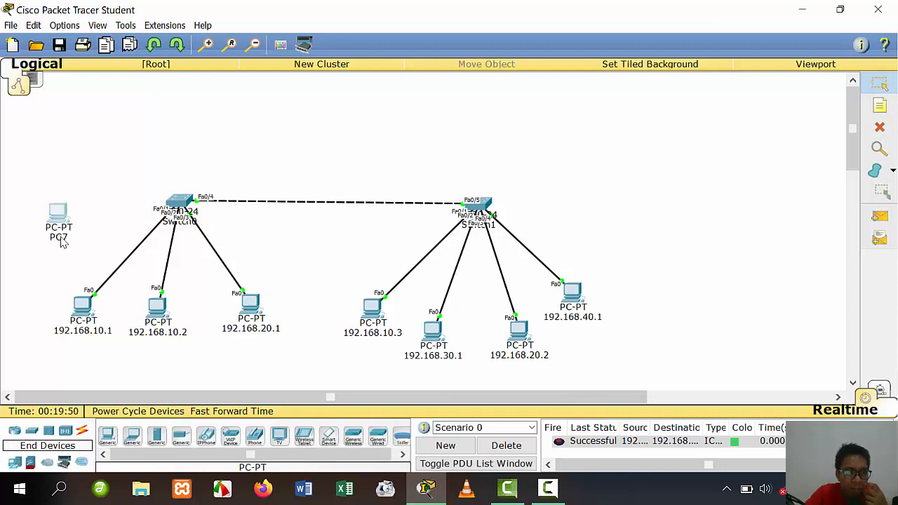
Rename the new PC to the left of Switch0 as 192.168.40.10
left_click(60, 238)
type("1")
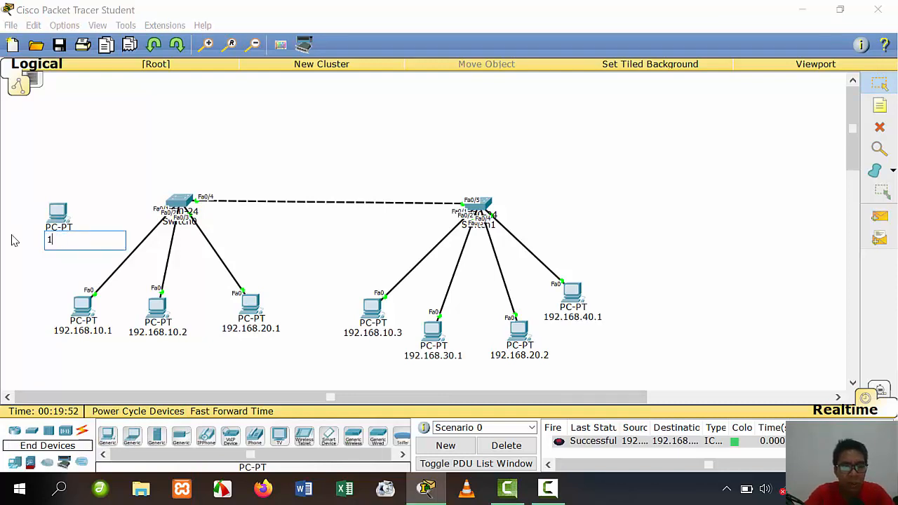
type("92.168.40.10")
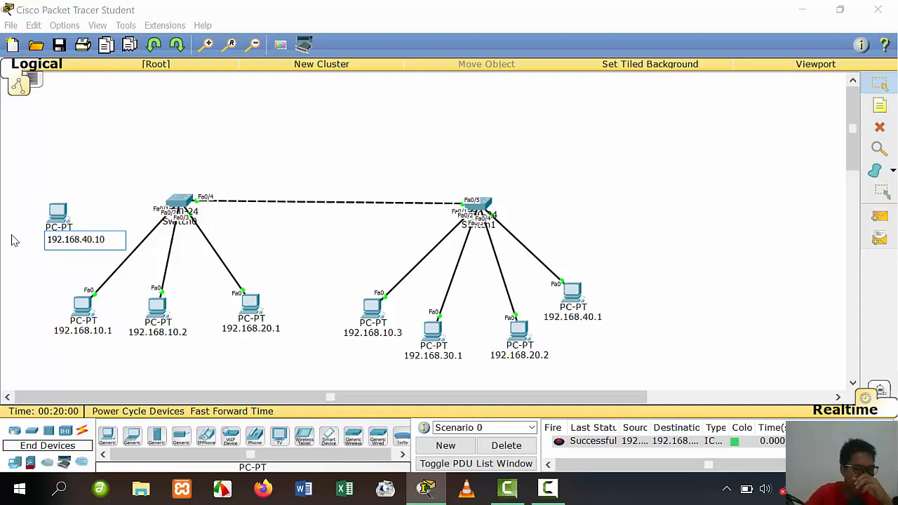
key("Return")
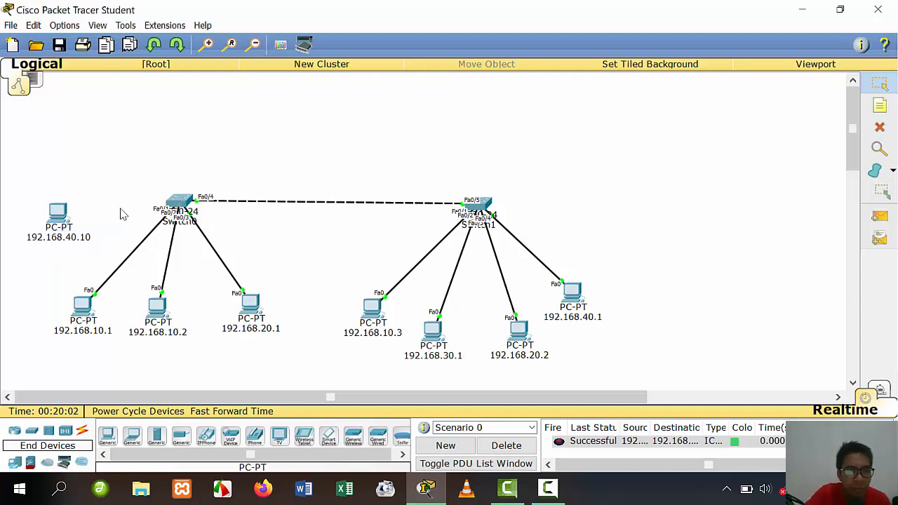
Connect the PC labelled 192.168.40.10 to Switch0 with an automatically chosen cable type
left_click(81, 430)
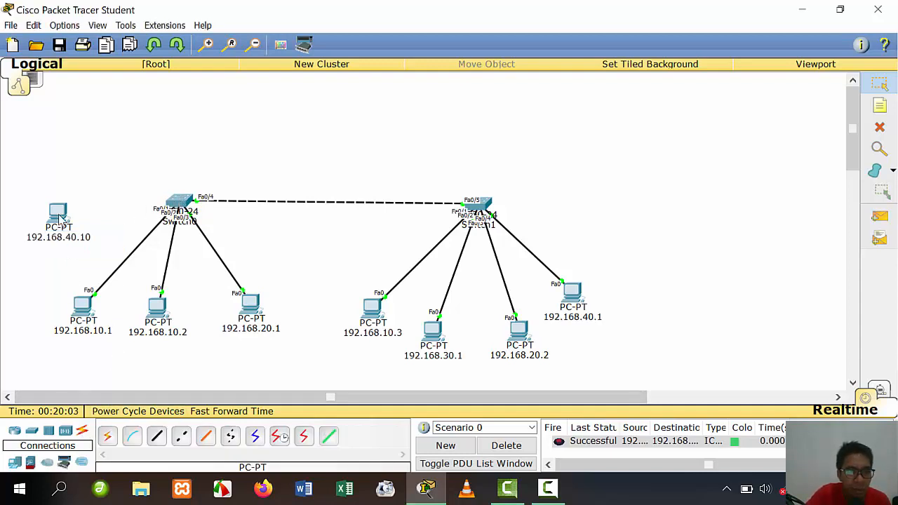
left_click(107, 435)
left_click(57, 214)
left_click(179, 212)
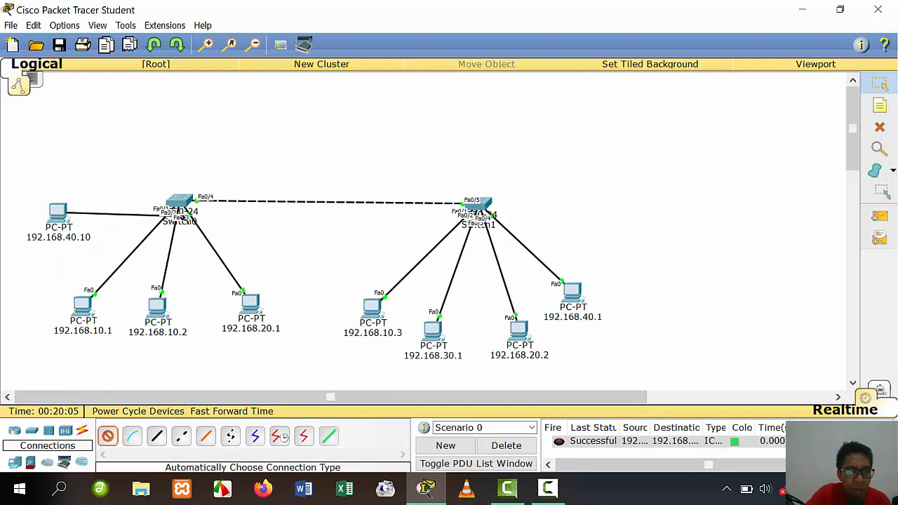
left_click(177, 202)
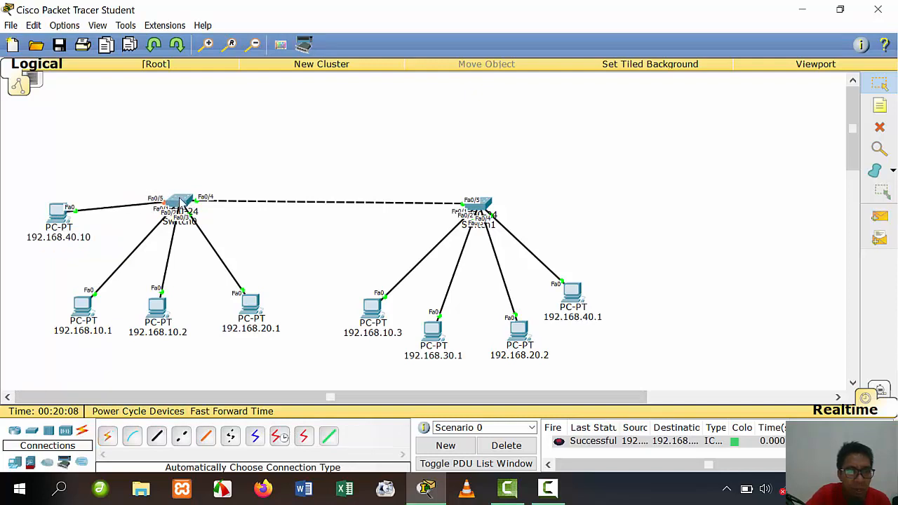
Open Switch0's command line and enter interface configuration mode for fa0/5
left_click(180, 203)
key("Return")
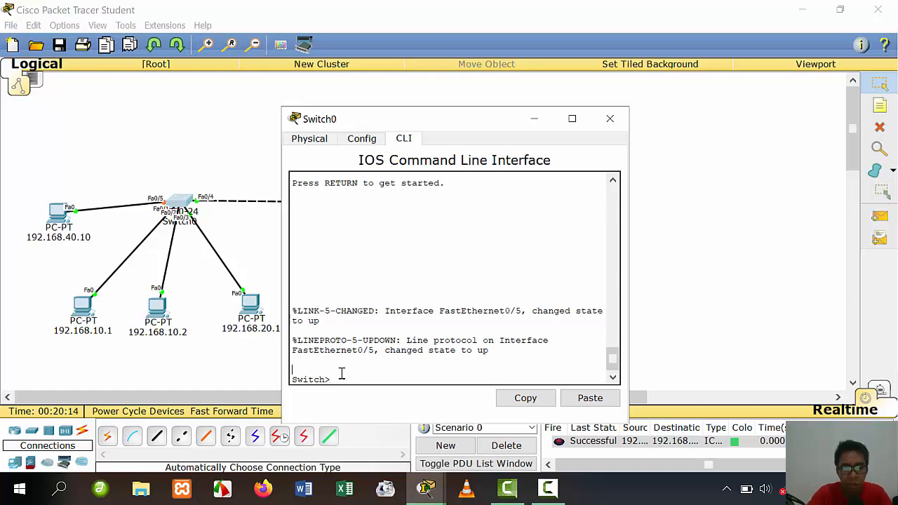
type("ena")
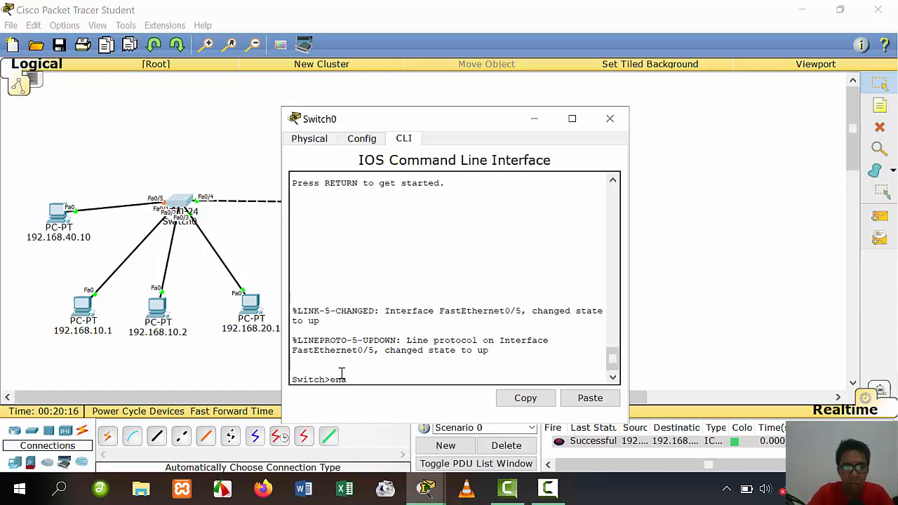
key("Return")
type("conf t")
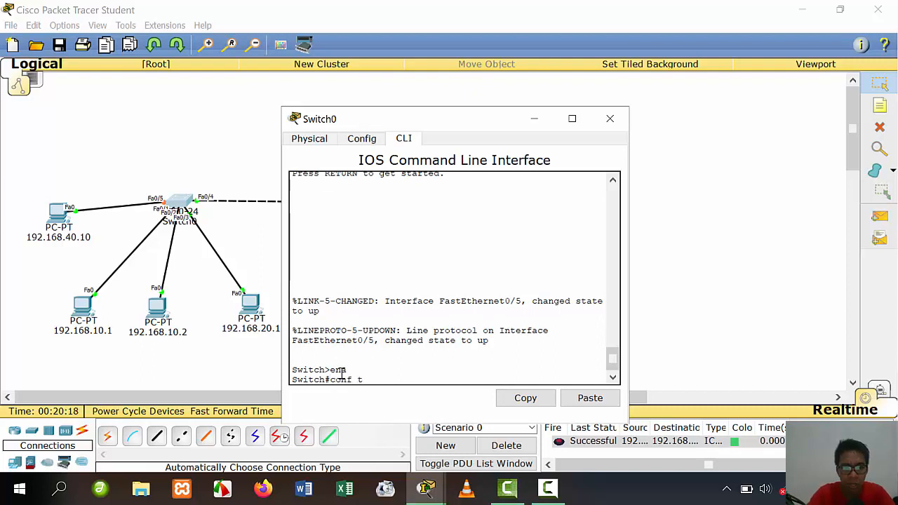
key("Return")
type("int")
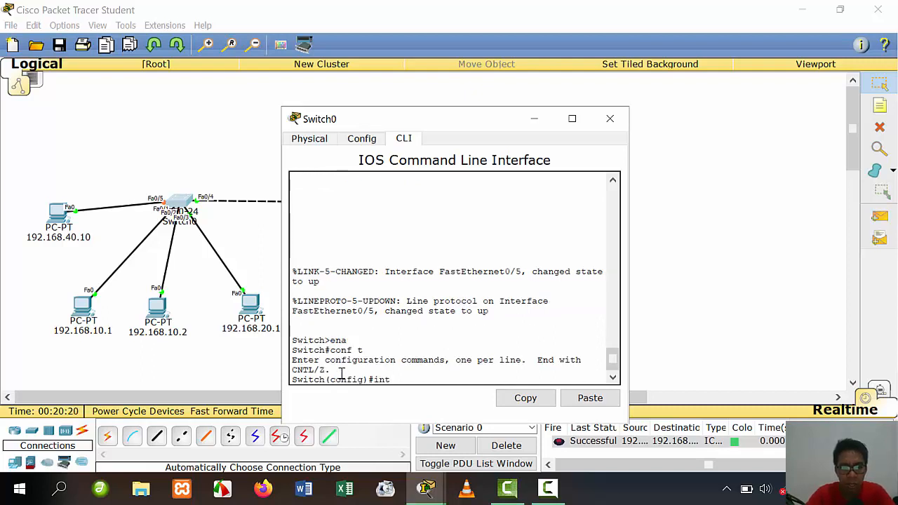
type(" fa0/5")
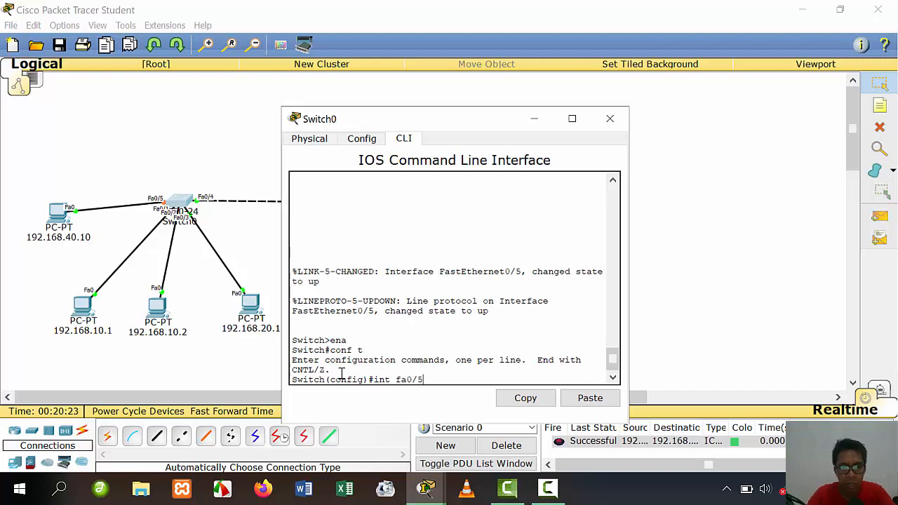
key("Return")
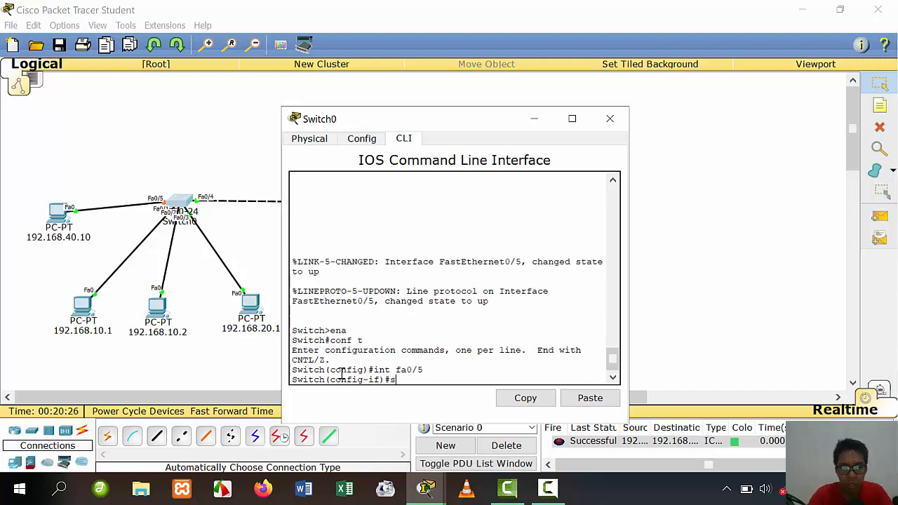
Set Switch0's interface fa0/5 to access mode with the switchport mode access command
type("sw")
key("Tab")
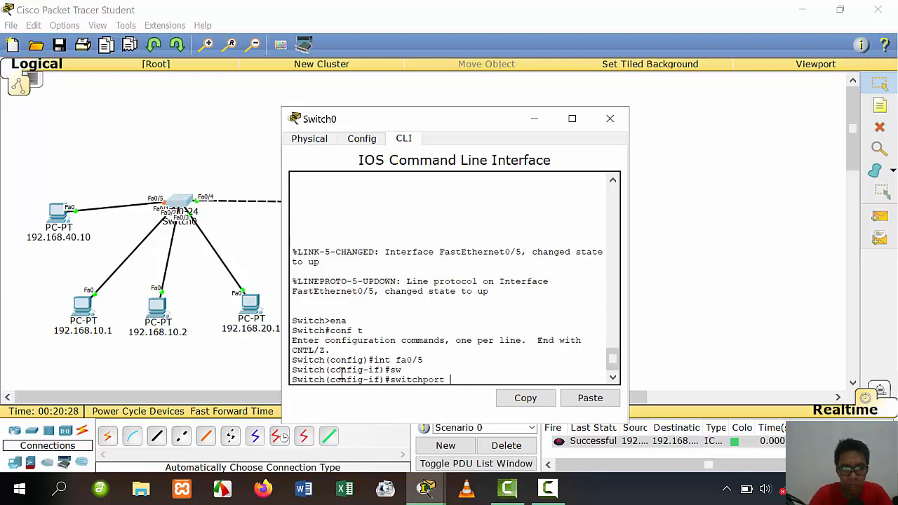
type("mo")
key("Tab")
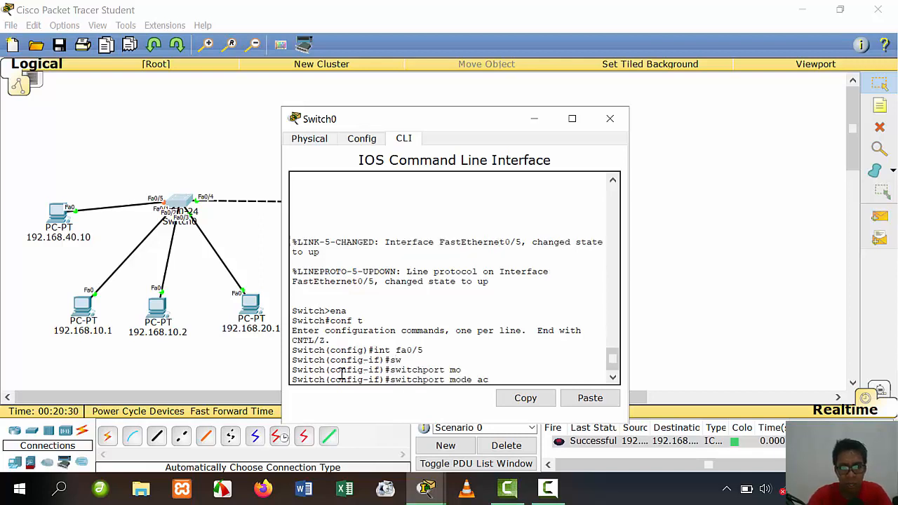
type("ac")
key("Tab")
key("Tab")
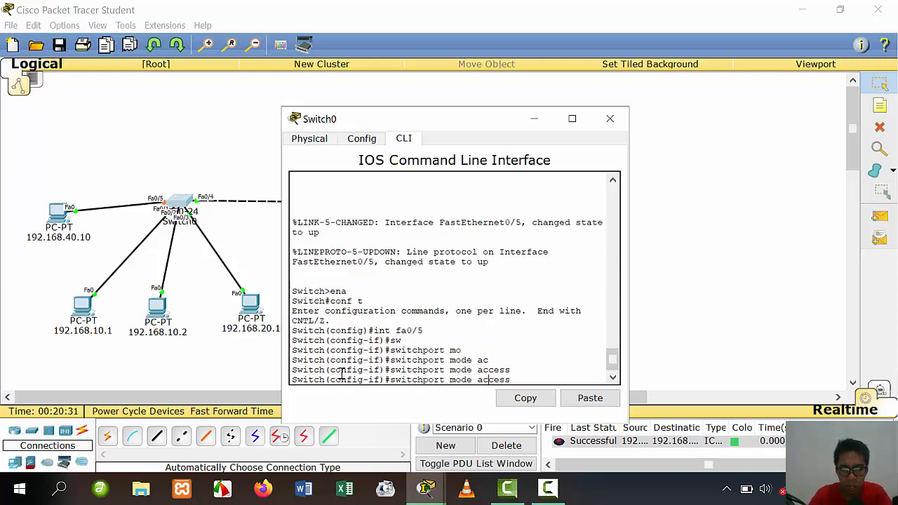
Assign Switch0's interface fa0/5 to VLAN 40 with the switchport access vlan 40 command
key("BackSpace")
key("BackSpace")
key("BackSpace")
key("BackSpace")
key("BackSpace")
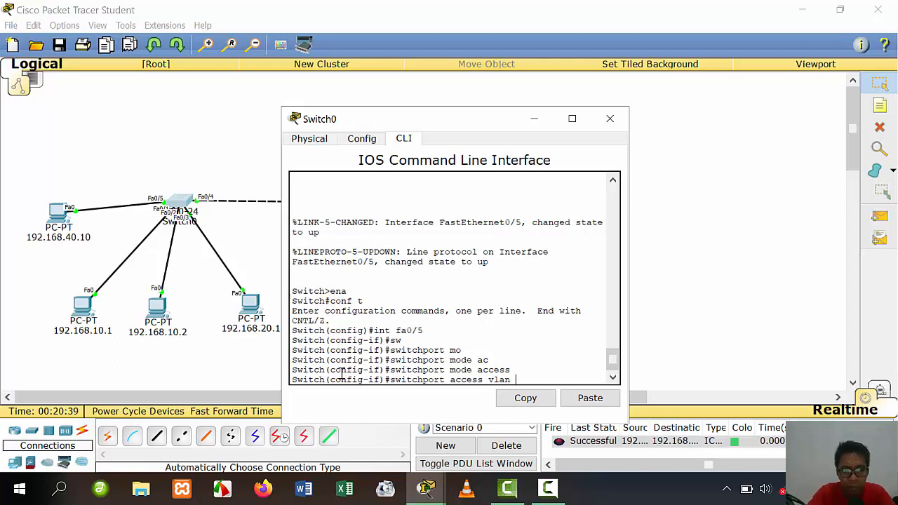
type("40")
key("Return")
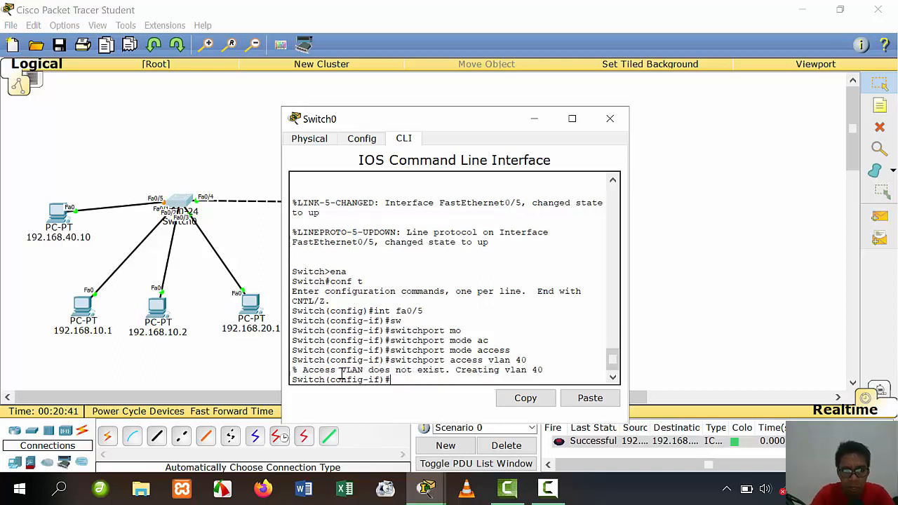
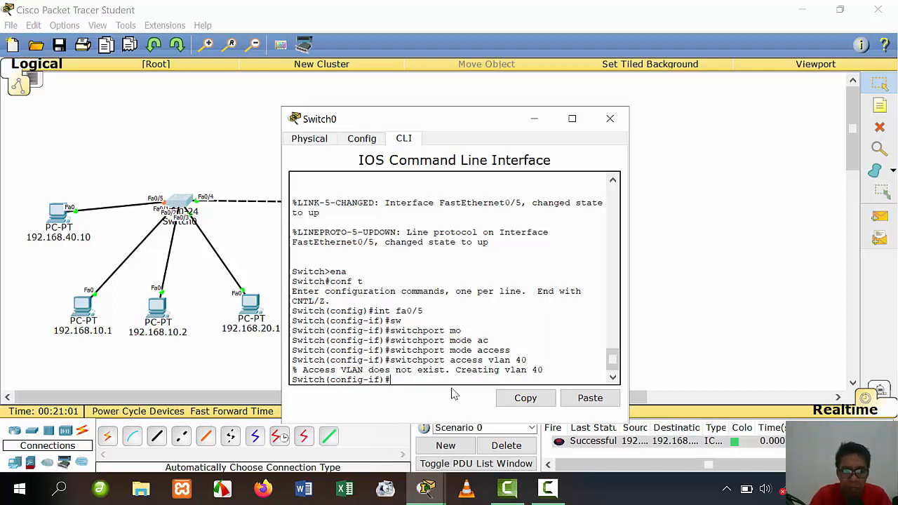
Leave the interface configuration and name VLAN 40 on Switch0 "d"
key("Return")
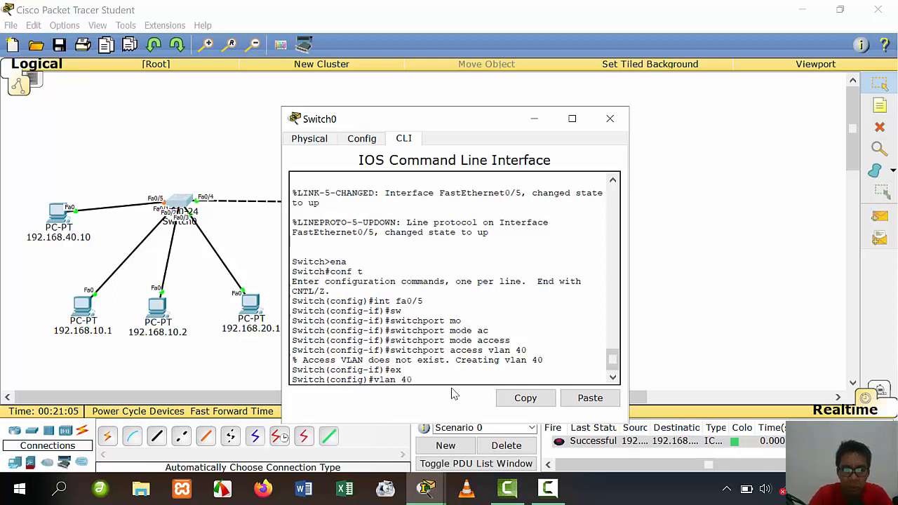
key("Return")
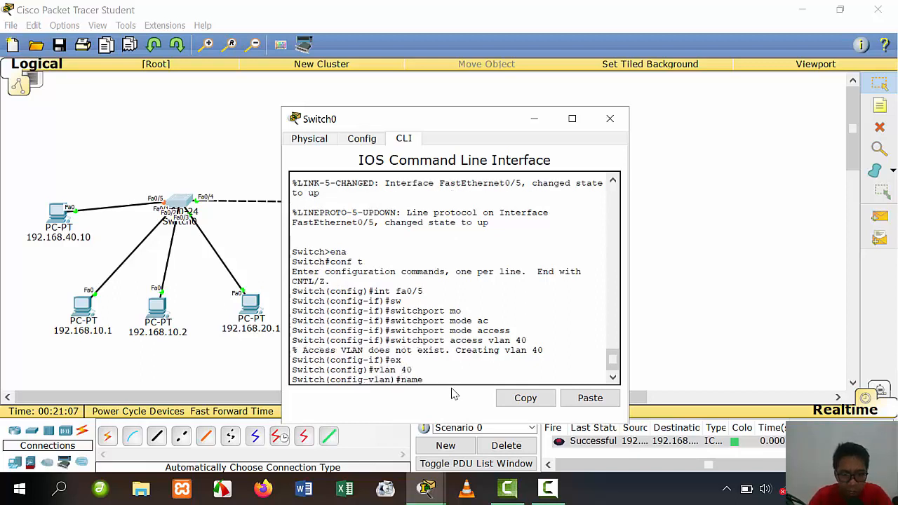
key("Return")
type("e")
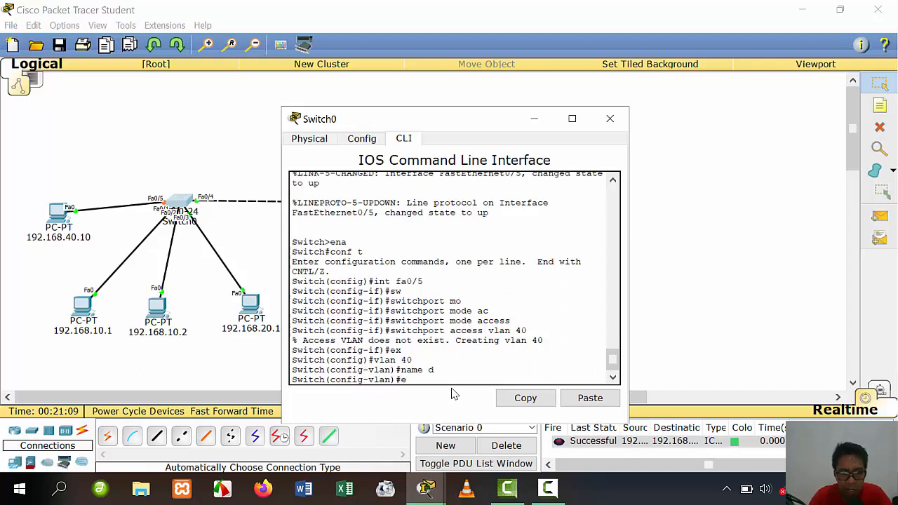
type("x")
key("Return")
Return to interface fa0/5 on Switch0 and reapply switchport mode access
key("Up")
key("Up")
key("Up")
key("Up")
key("Up")
key("Up")
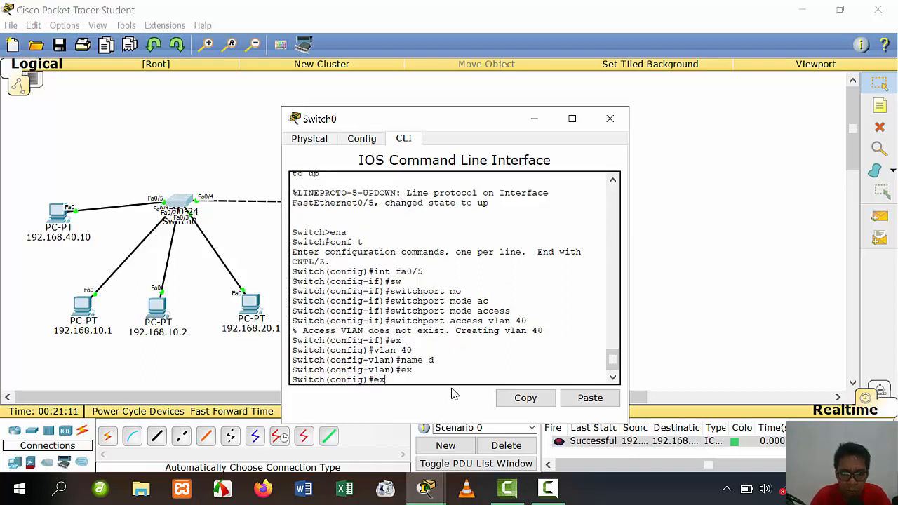
key("Up")
key("Up")
key("Up")
key("Up")
key("Return")
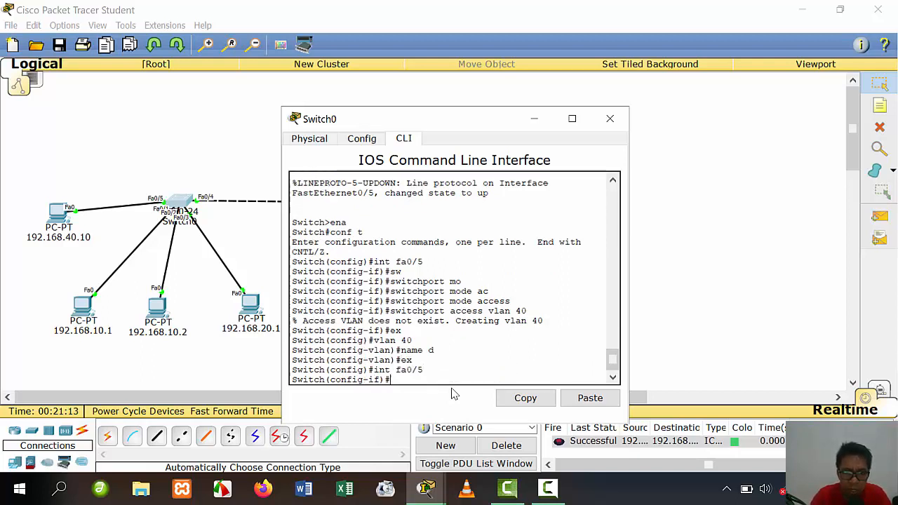
key("Up")
key("Up")
key("Up")
key("Up")
key("Up")
key("Up")
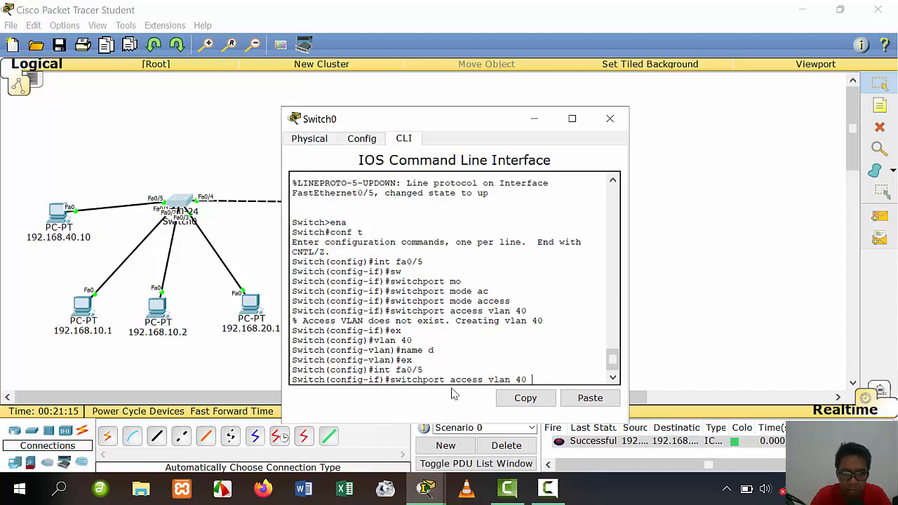
key("Up")
key("Return")
Reapply switchport access vlan 40 on Switch0's interface fa0/5
key("Up")
key("Up")
key("Up")
key("Up")
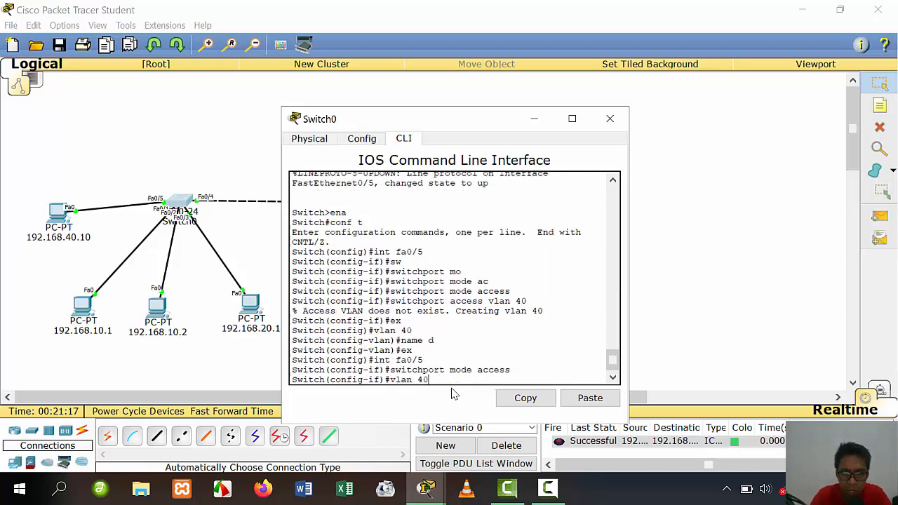
key("Up")
key("Up")
key("Return")
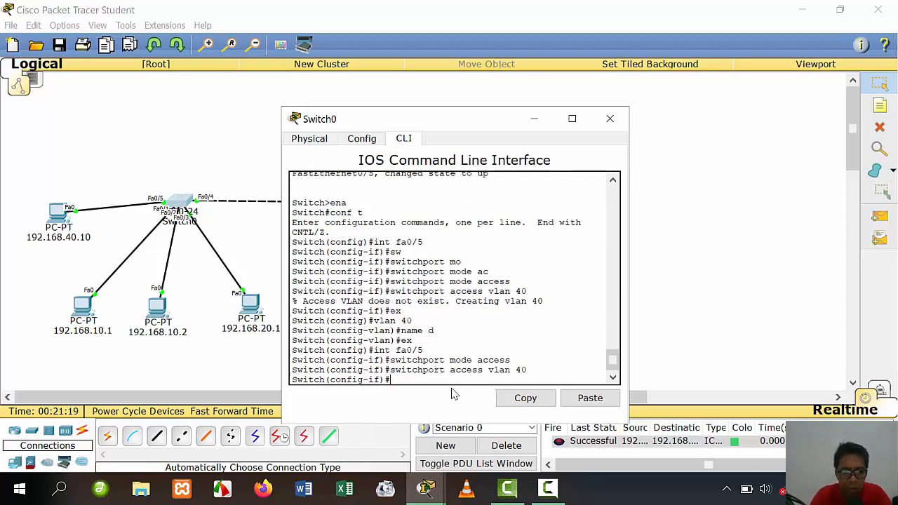
Exit configuration mode, save Switch0's configuration with wr and close its window
type("ex")
key("Return")
type("ex")
key("Return")
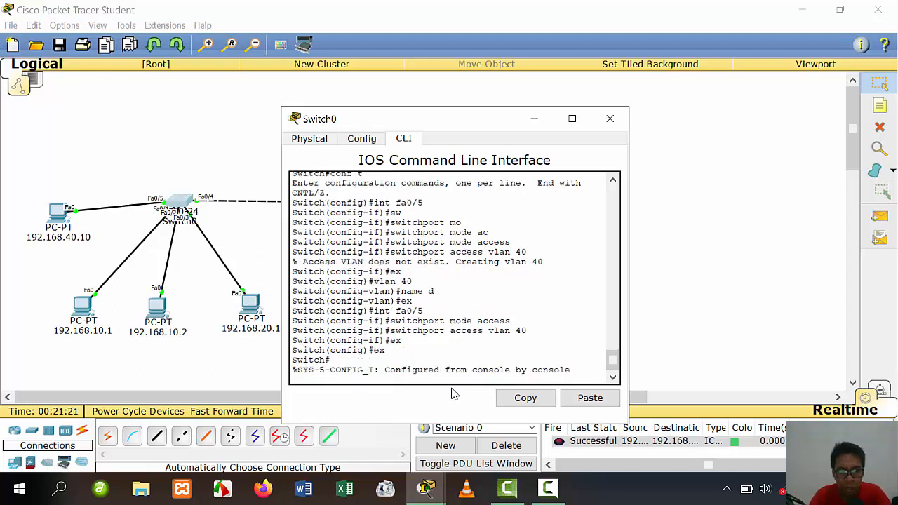
type("wr")
key("Return")
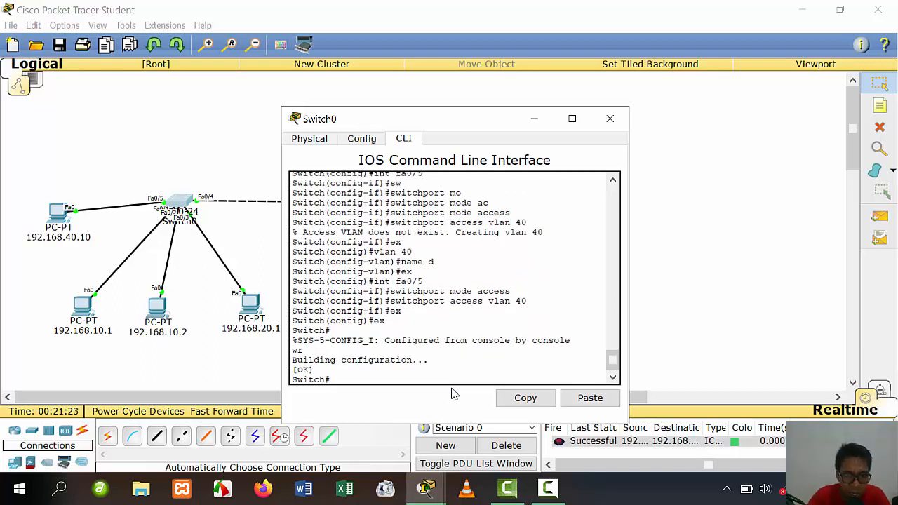
left_click(609, 118)
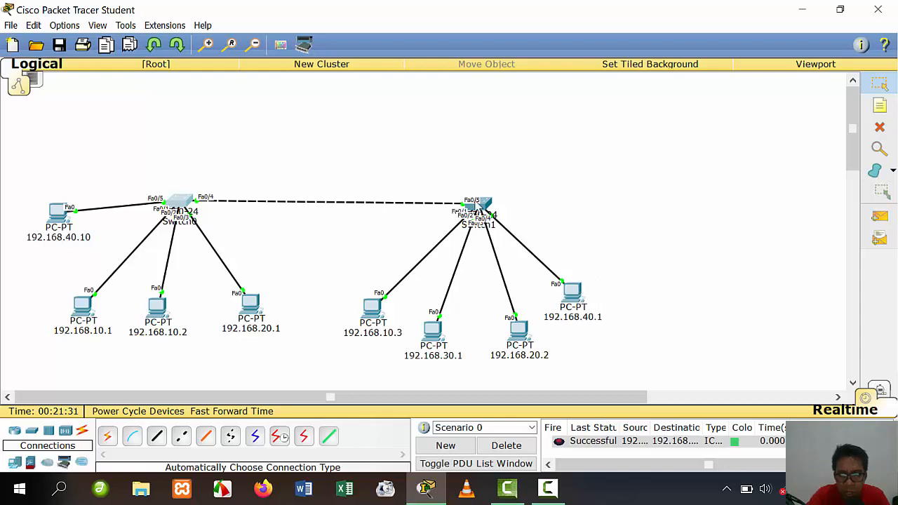
Assign the static IP address 192.168.40.10 with the default subnet mask to the PC labelled 192.168.40.10 and close its window
left_click(880, 216)
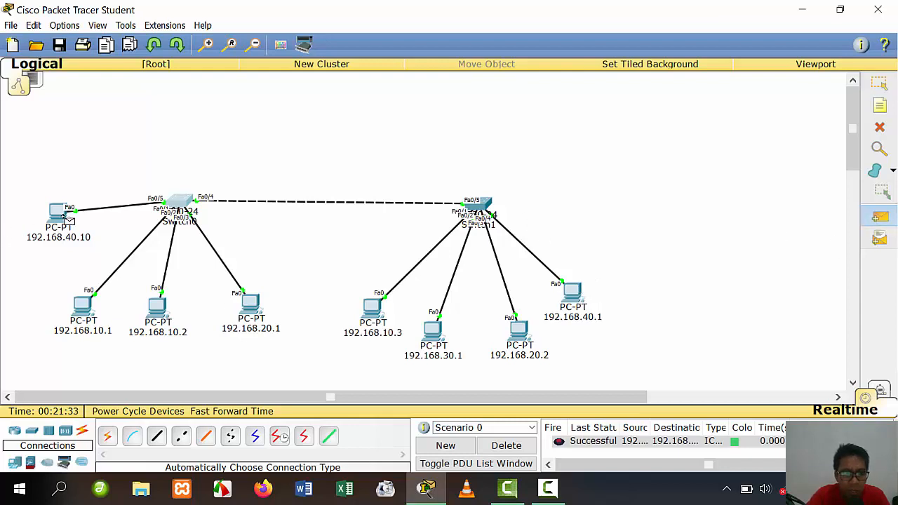
key("Escape")
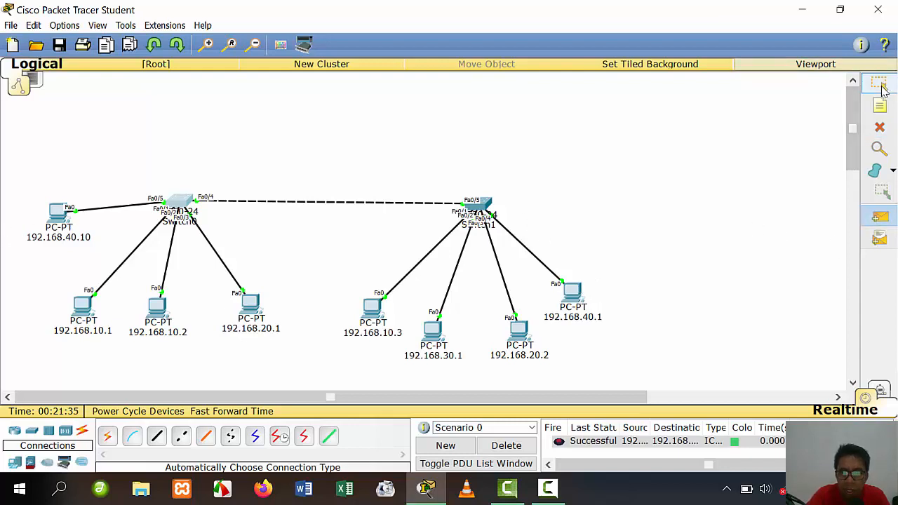
left_click(59, 212)
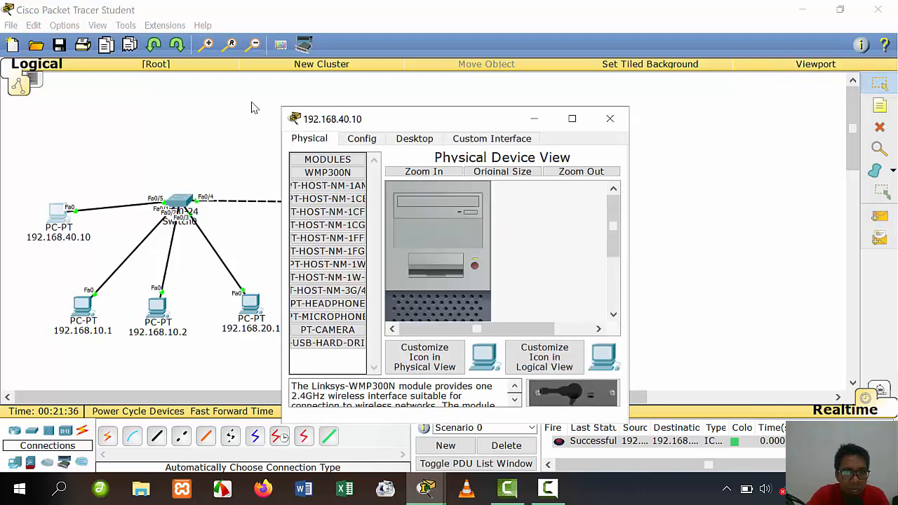
left_click(400, 138)
left_click(332, 175)
left_click(420, 203)
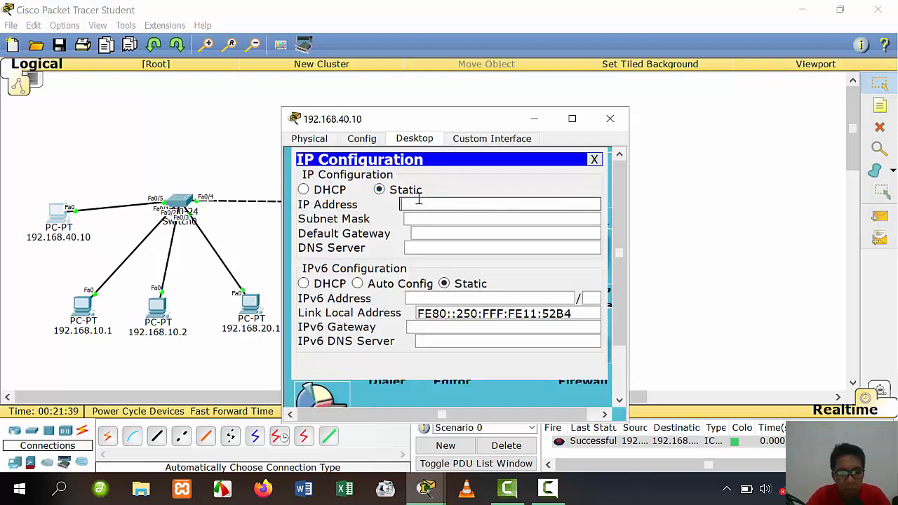
type("192.168.20.2")
key("BackSpace")
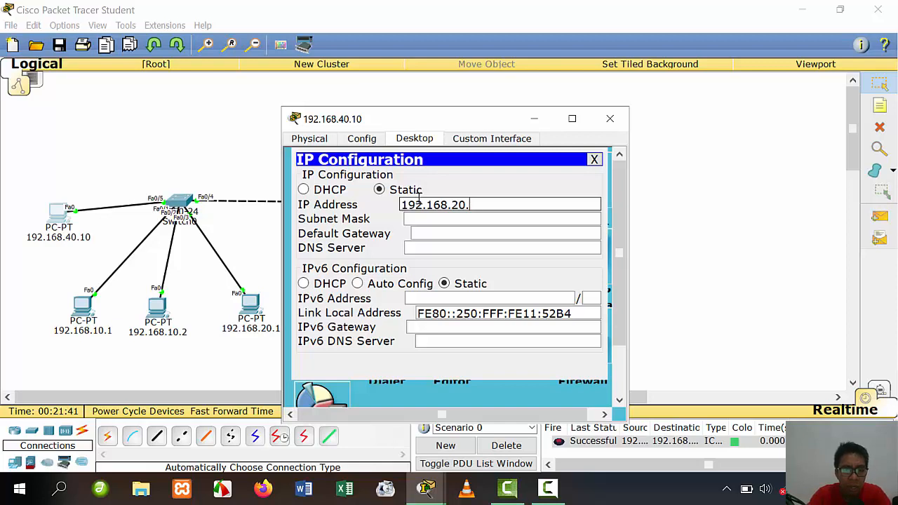
type("10")
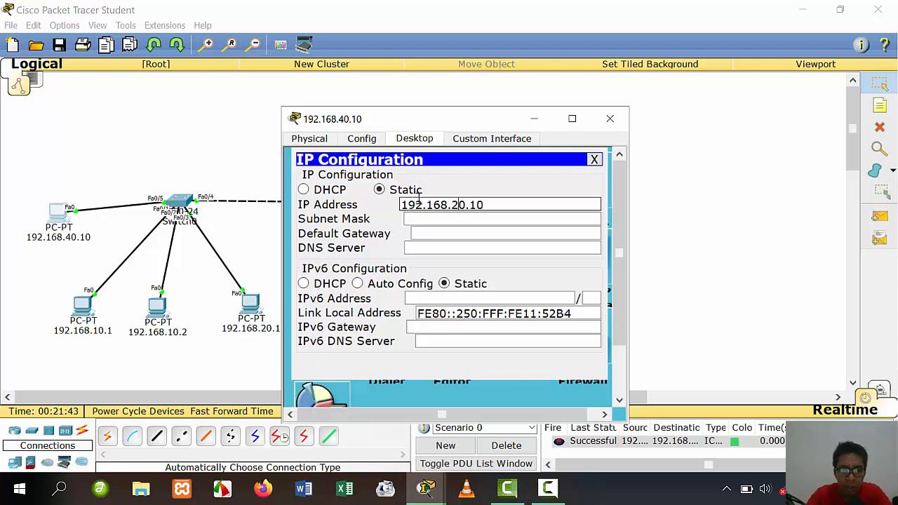
key("BackSpace")
type("4")
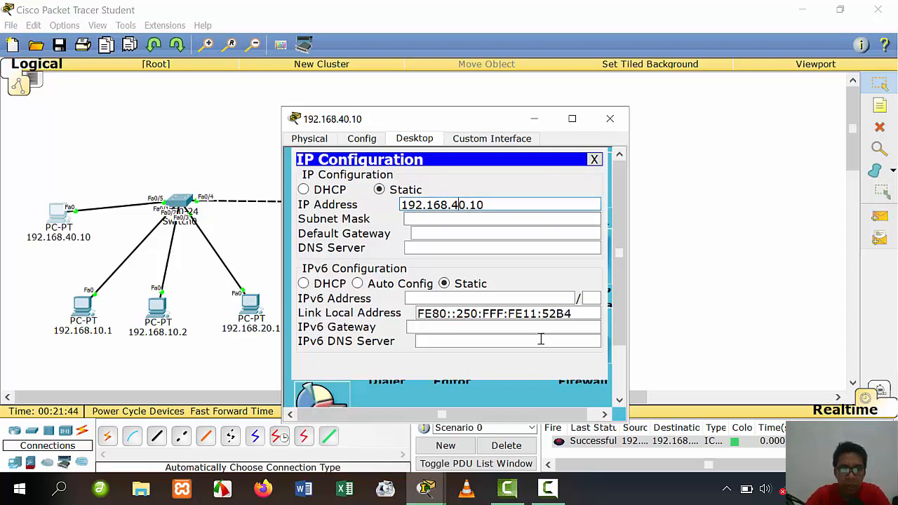
left_click(469, 220)
left_click(609, 121)
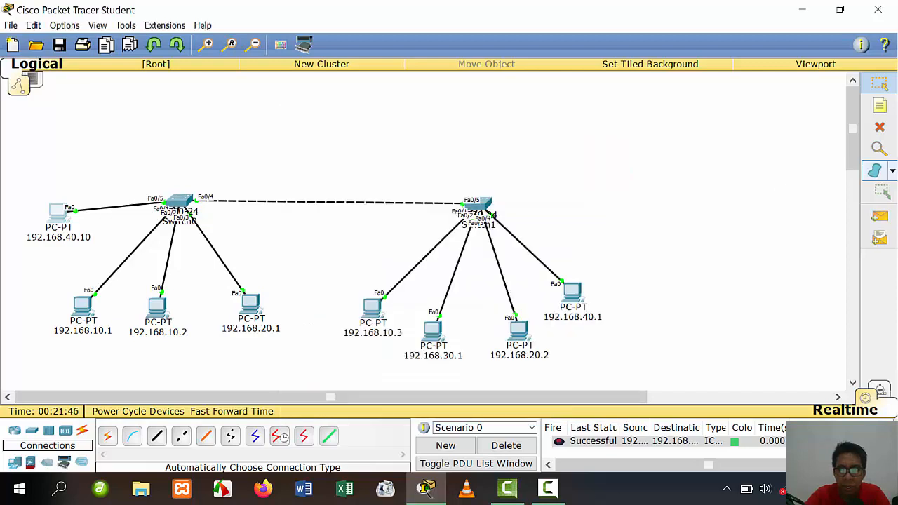
Test connectivity with a simple PDU from PC 192.168.40.10 to PC 192.168.40.1, and delete the scenario's PDU entries
left_click(879, 216)
left_click(62, 212)
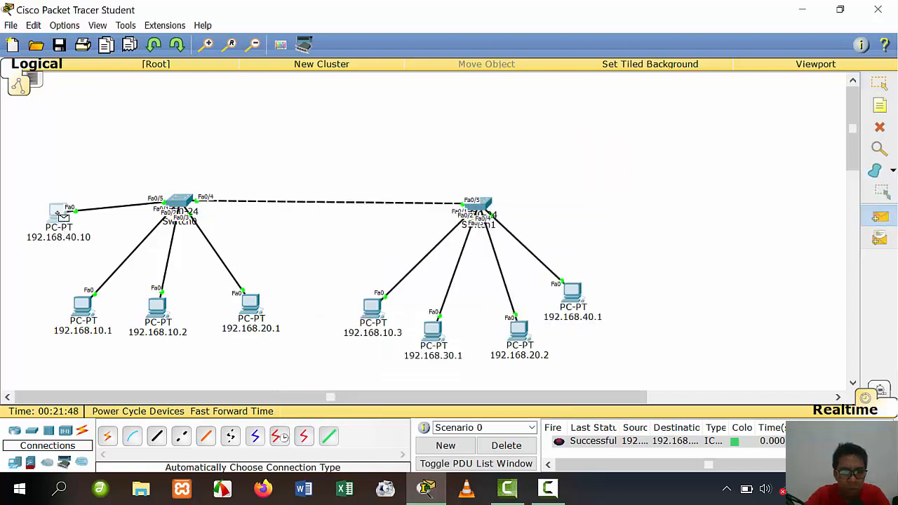
left_click(579, 311)
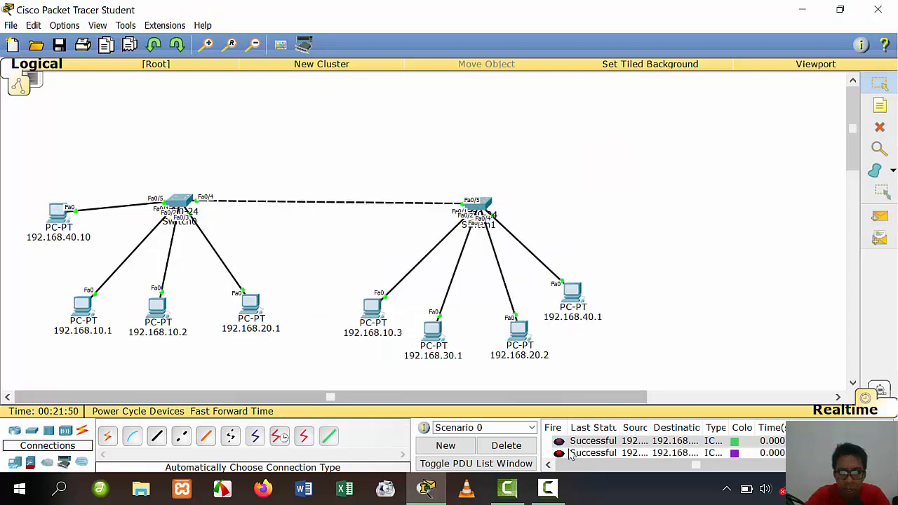
left_click(510, 448)
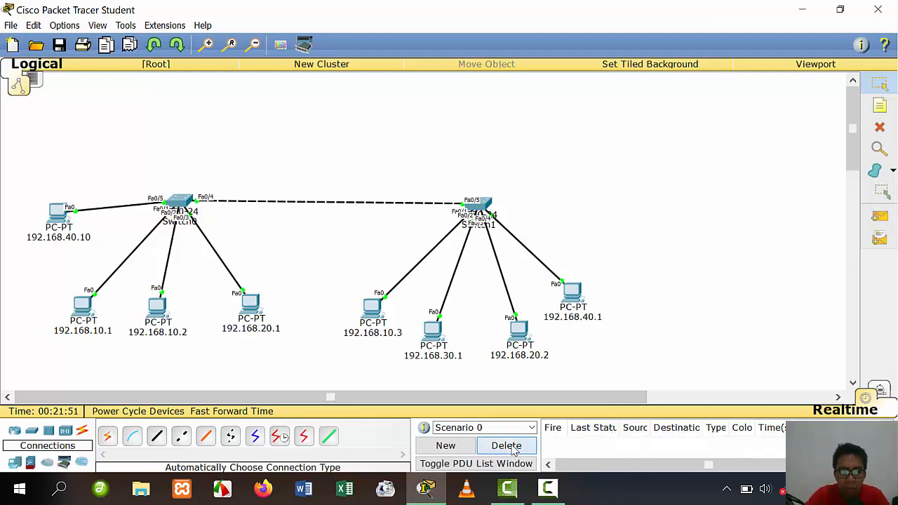
left_click(548, 488)
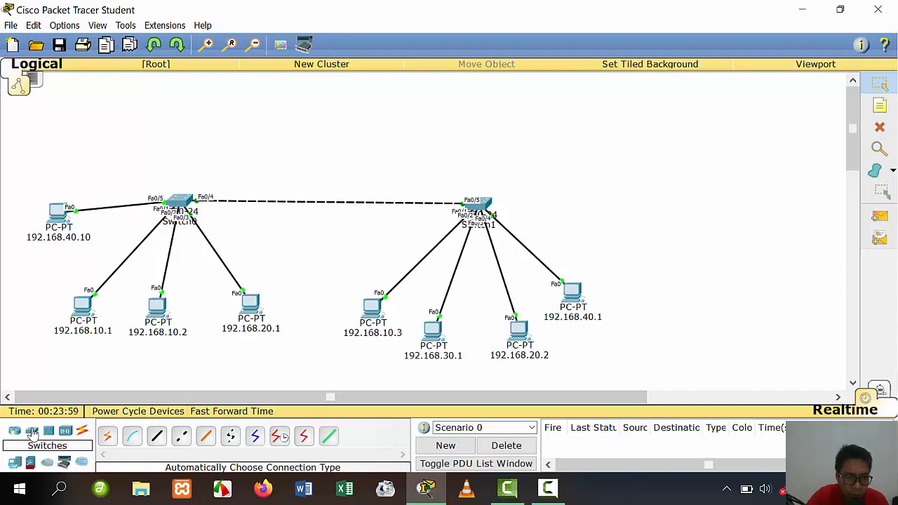
Add a third 2950-24 switch to the workspace, to the right of the existing two-switch network
left_click(32, 431)
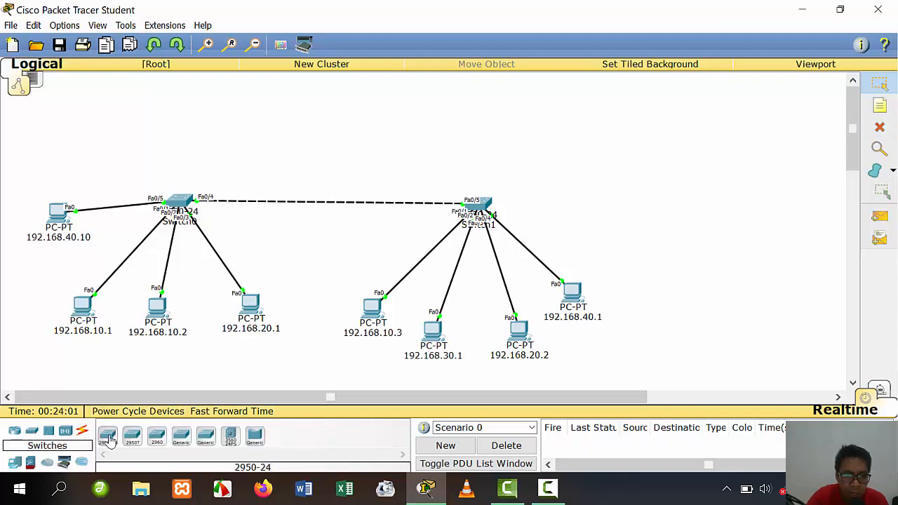
left_click(108, 439)
left_click(702, 208)
left_click_drag(705, 209, 721, 201)
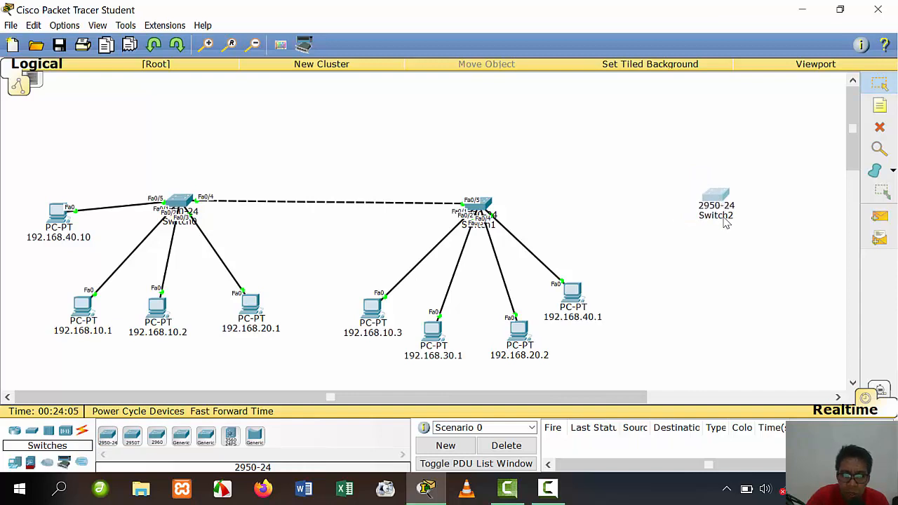
Relabel the three switches from left to right as Switch1, Switch2 and Switch3
left_click(725, 217)
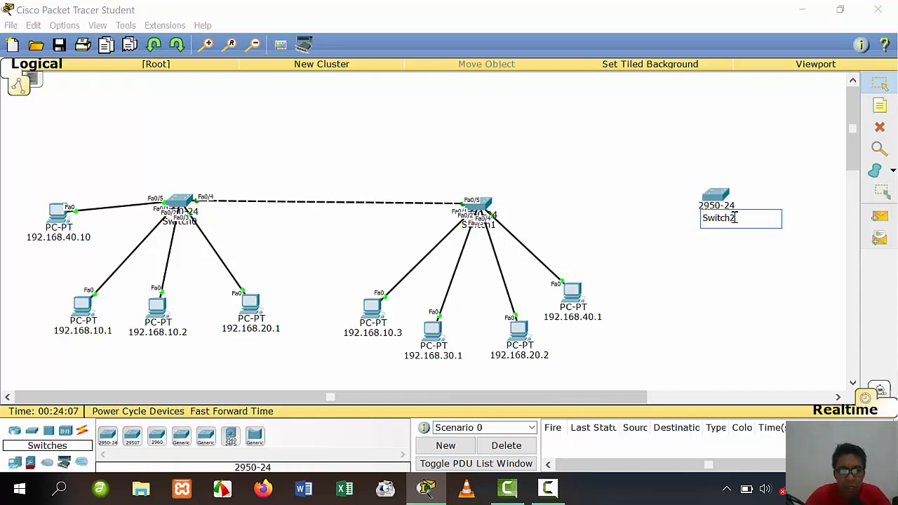
left_click(491, 232)
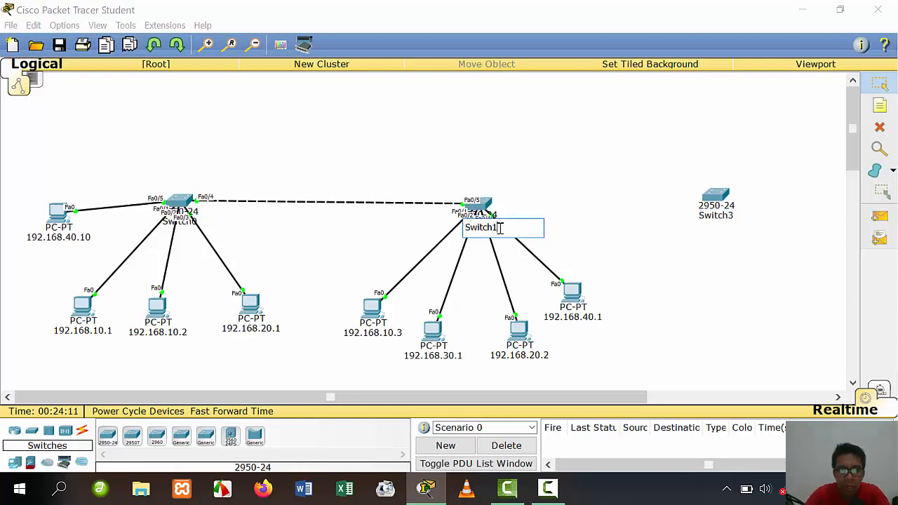
type("2")
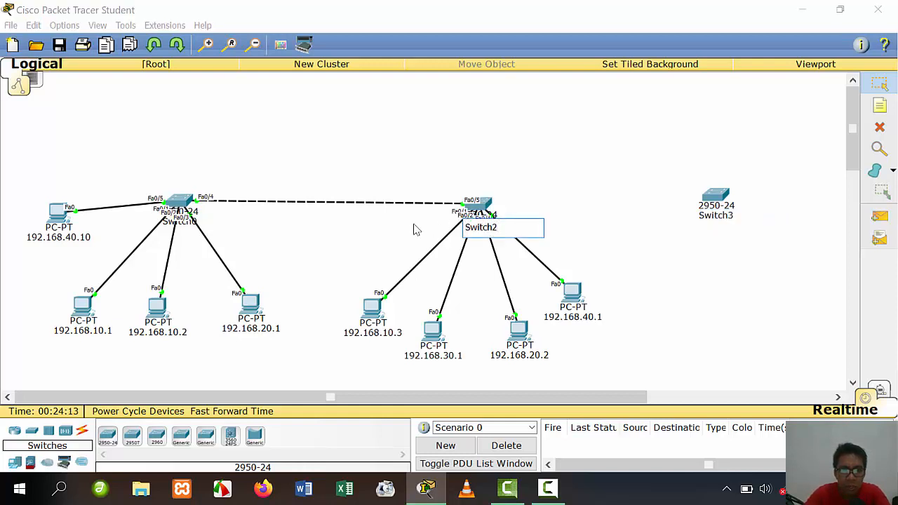
left_click(179, 223)
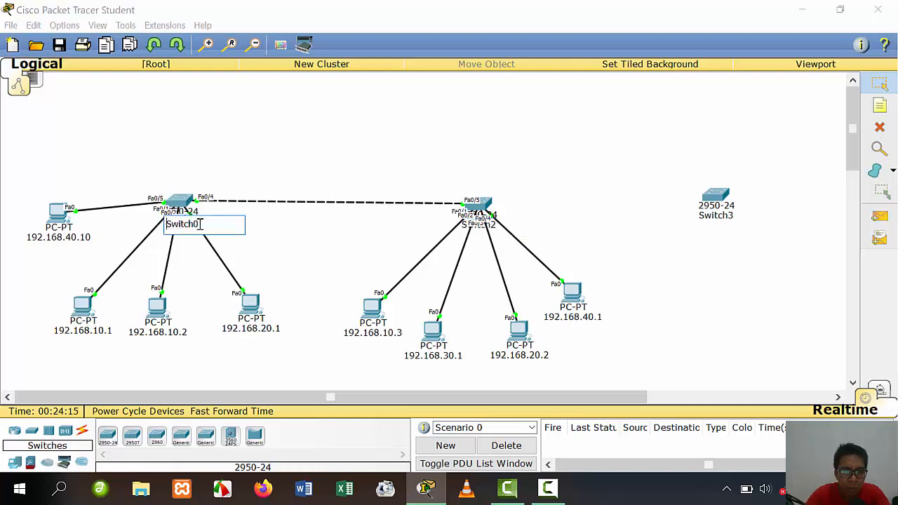
key("BackSpace")
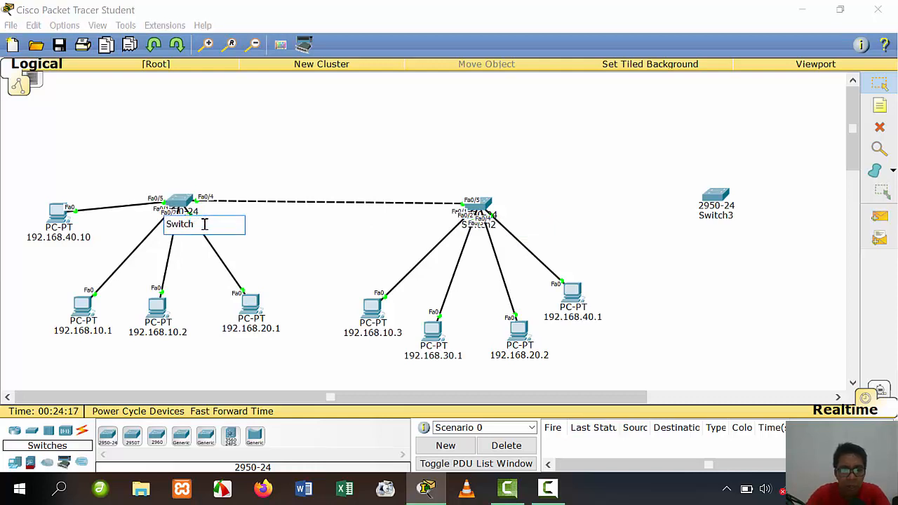
type("1")
left_click(729, 280)
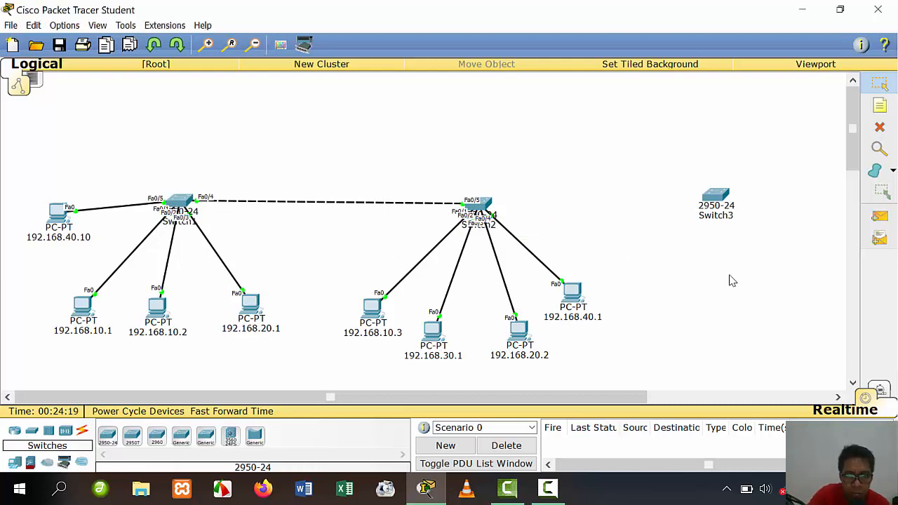
Place two PC-PT end devices side by side below Switch3 and space them apart
left_click(32, 429)
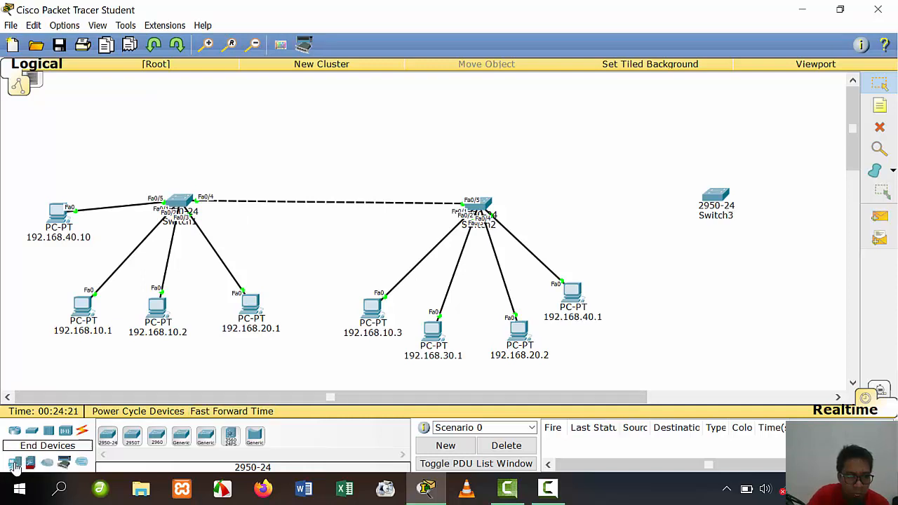
left_click(107, 438)
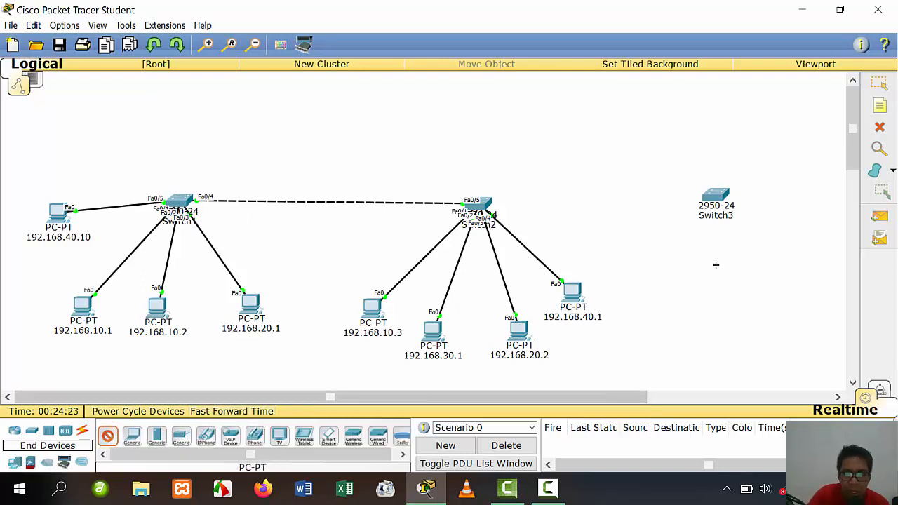
left_click(710, 310)
left_click(107, 439)
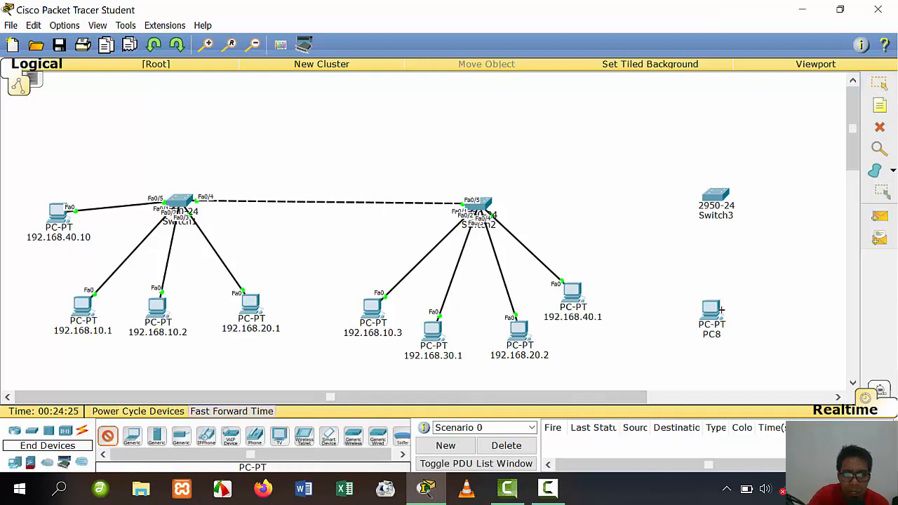
left_click(789, 303)
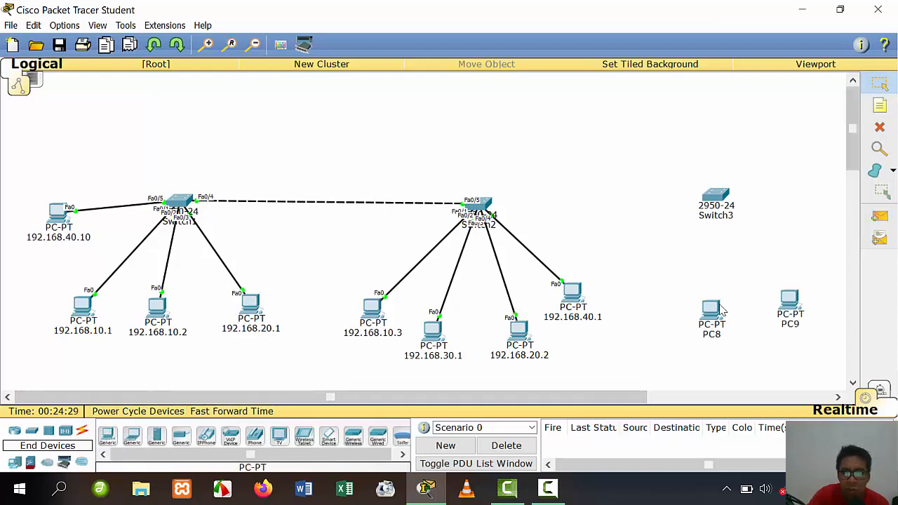
left_click_drag(711, 314, 691, 317)
left_click_drag(790, 303, 781, 316)
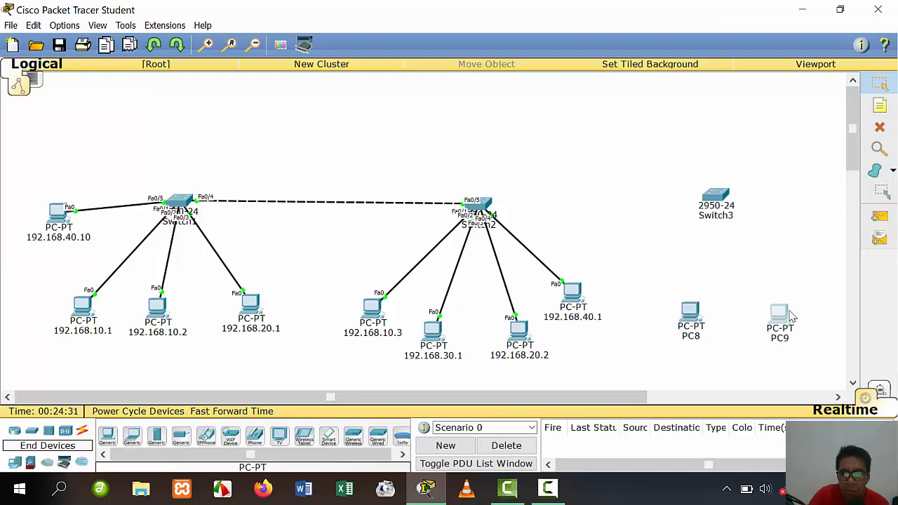
left_click_drag(692, 317, 684, 326)
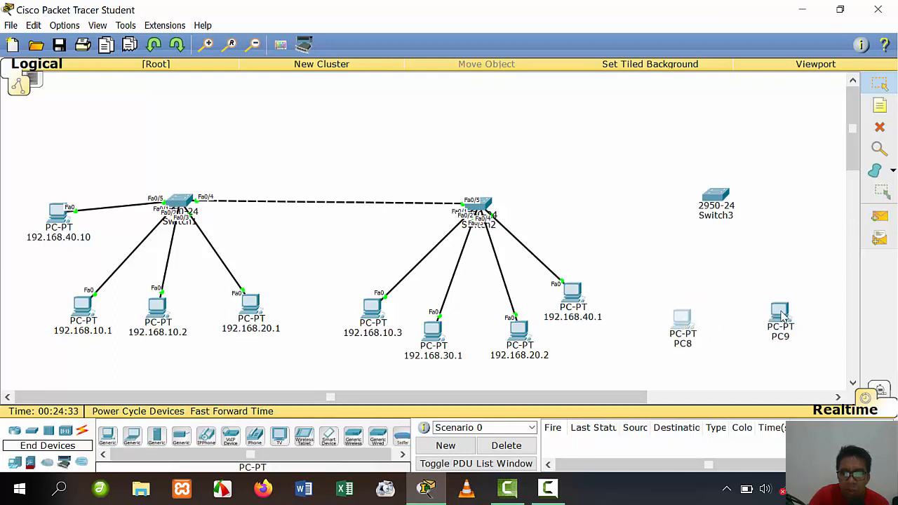
left_click_drag(781, 312, 784, 320)
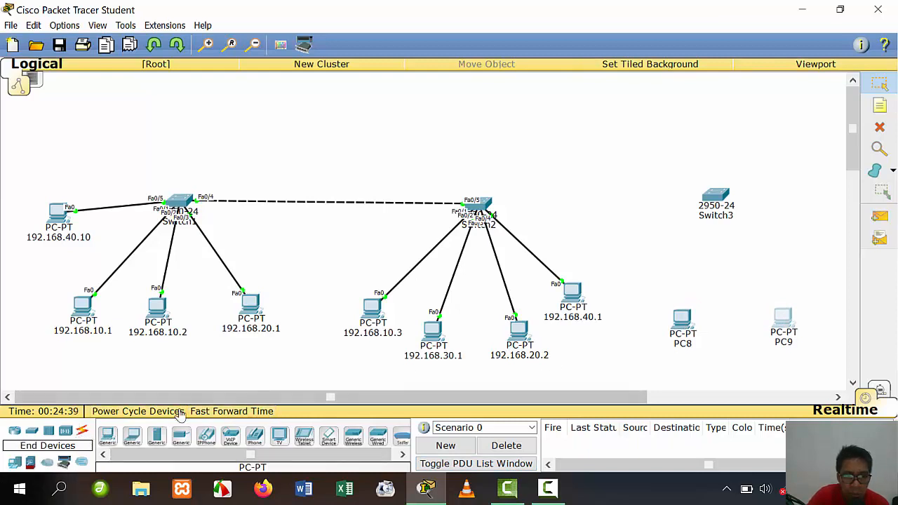
Connect PC8 and PC9 to Switch3 with automatically chosen cables and centre the switch above them
left_click(83, 432)
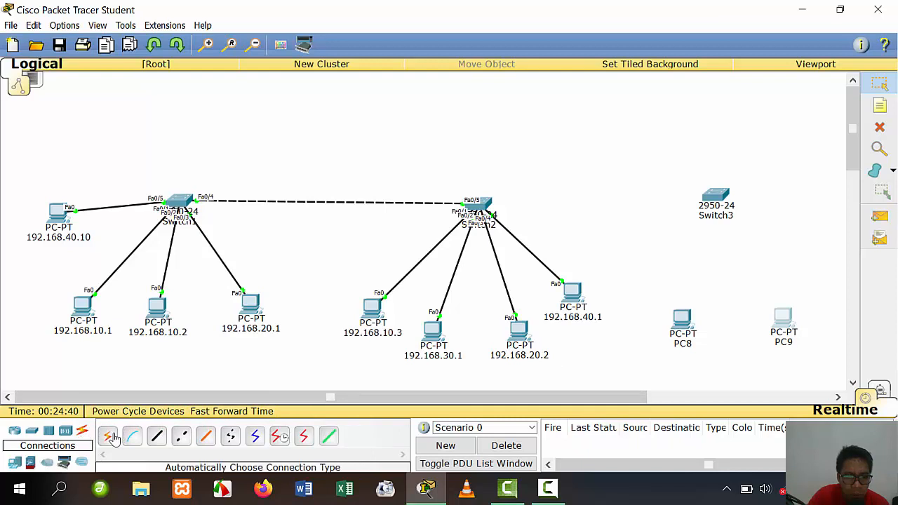
left_click(671, 317)
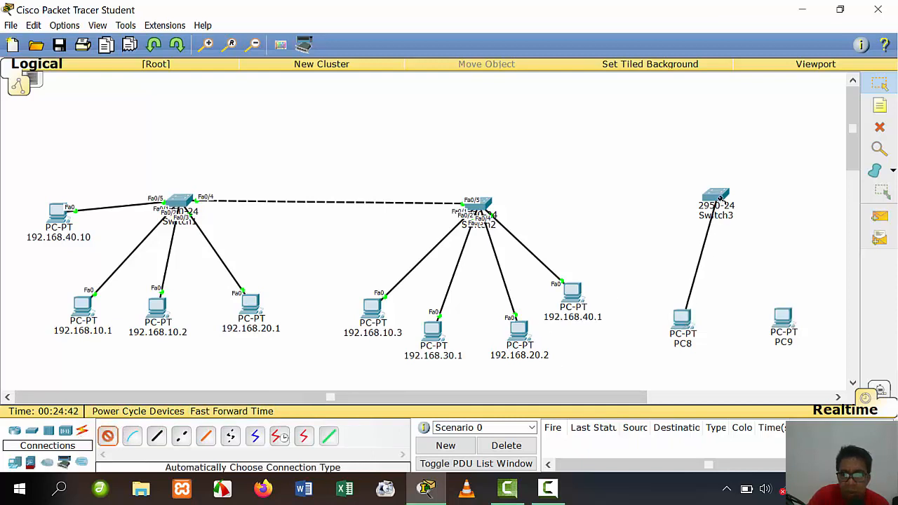
left_click(716, 197)
left_click(108, 436)
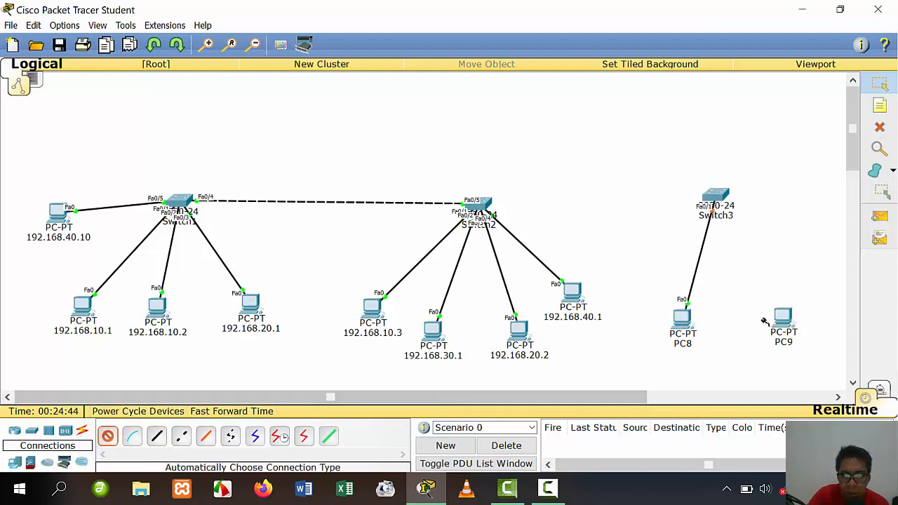
left_click(782, 317)
left_click(736, 204)
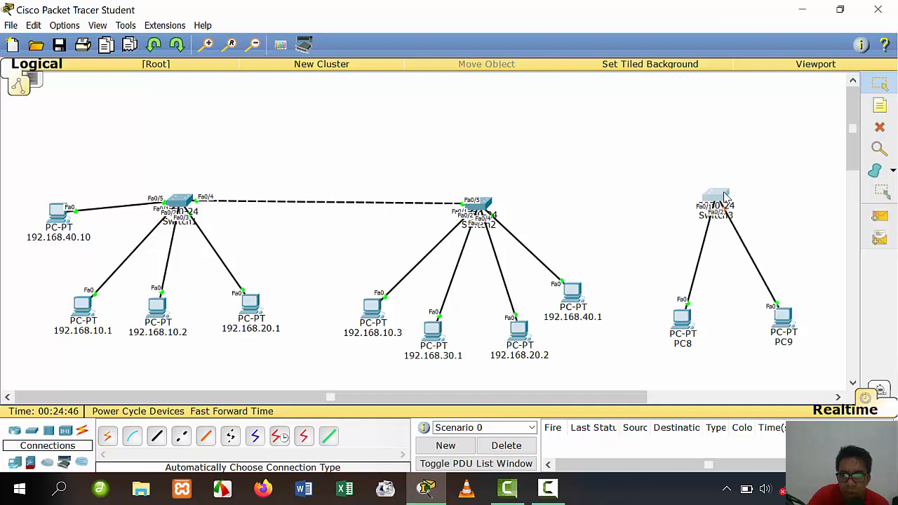
left_click_drag(736, 205, 748, 204)
Rename PC8 under Switch3 as 192.168.30.2
left_click(683, 343)
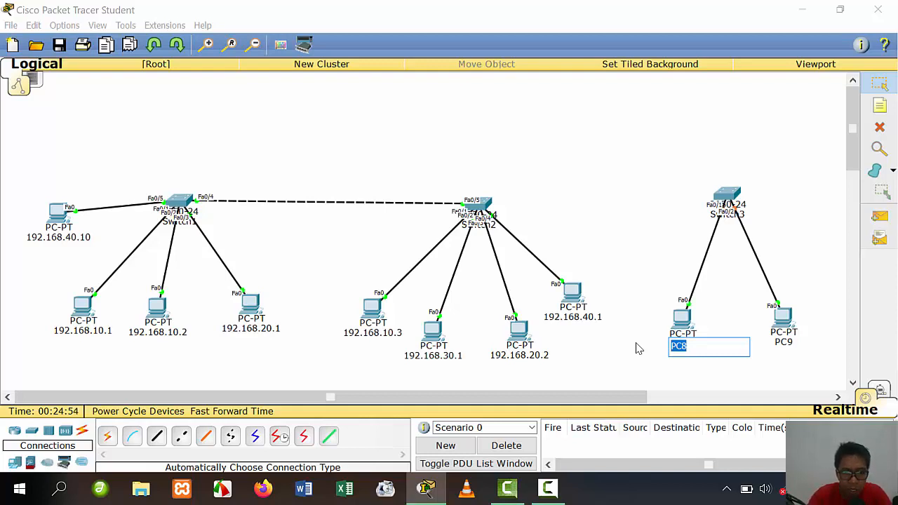
type("192")
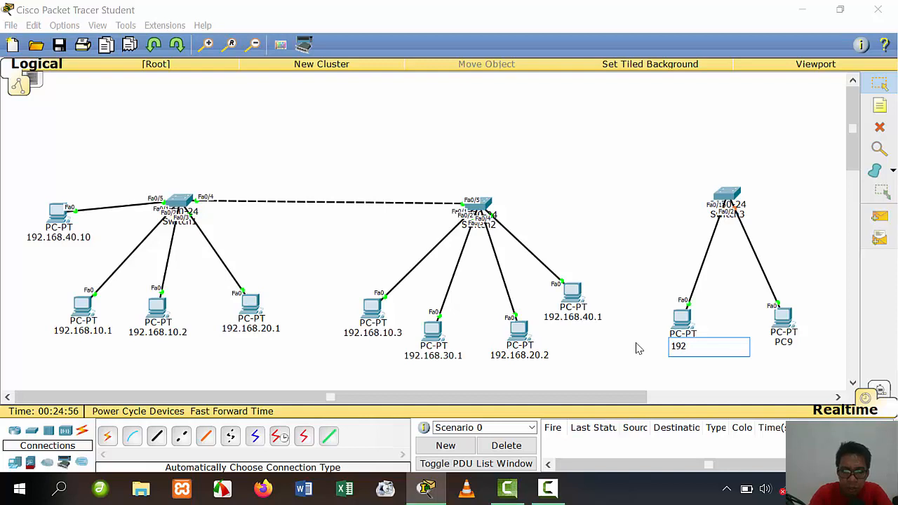
type(".168.20.2")
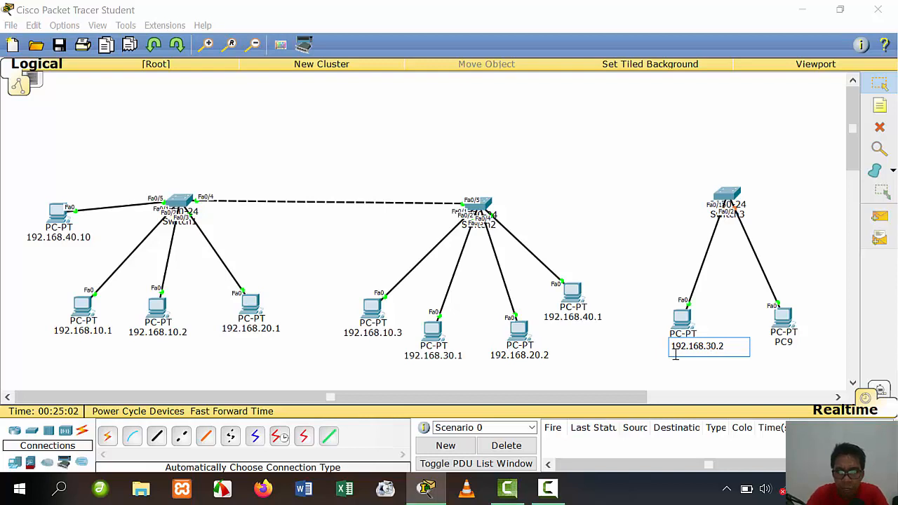
Rename PC9 under Switch3 as 192.168.20.5
left_click(795, 343)
left_click_drag(794, 344, 750, 347)
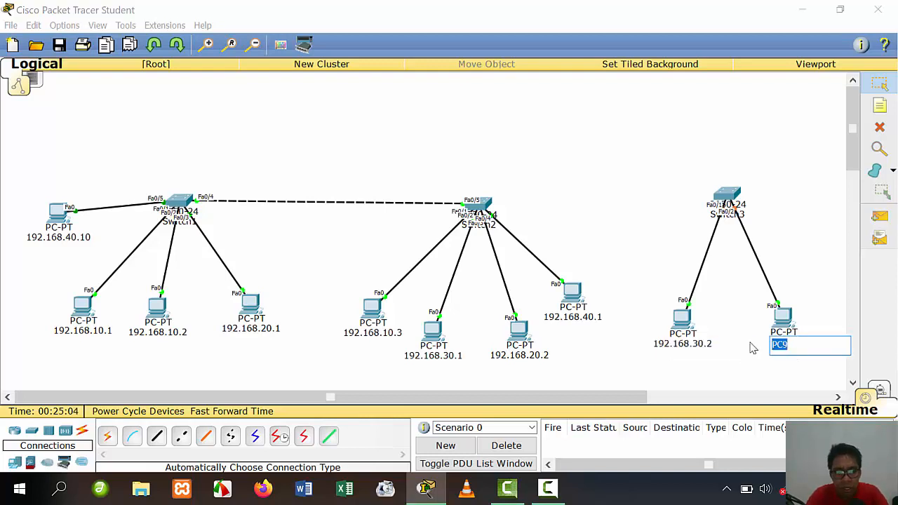
type("192.168.20.2")
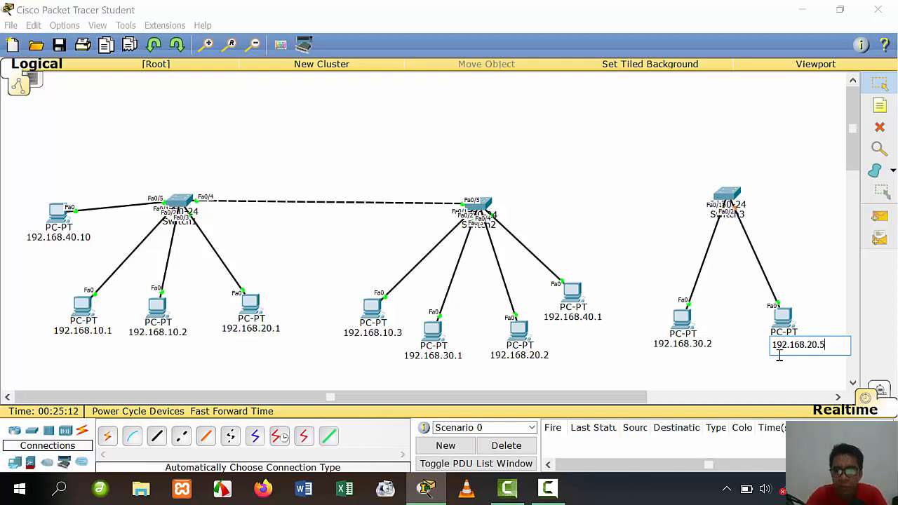
left_click(754, 368)
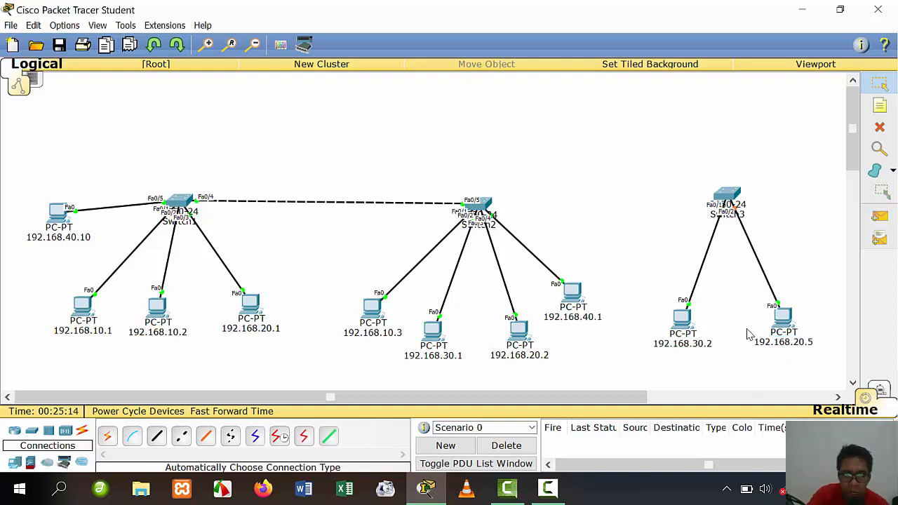
left_click(107, 435)
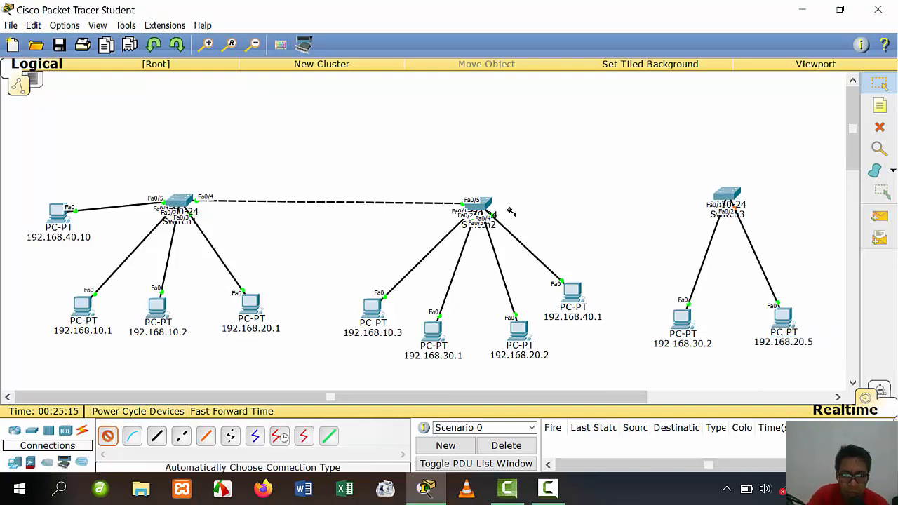
left_click(879, 83)
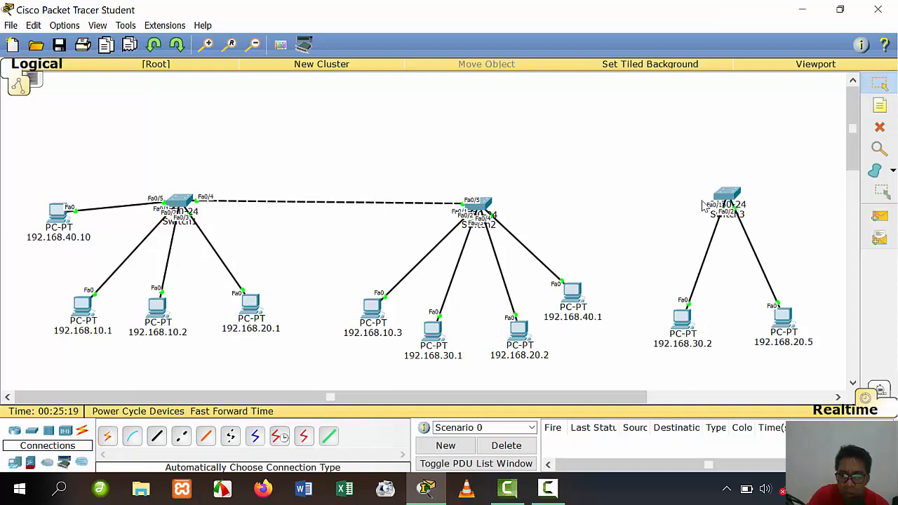
Give the PC labelled 192.168.30.2 the static IP address 192.168.30.2 with subnet mask 255.255.255.0
left_click(680, 322)
left_click(414, 140)
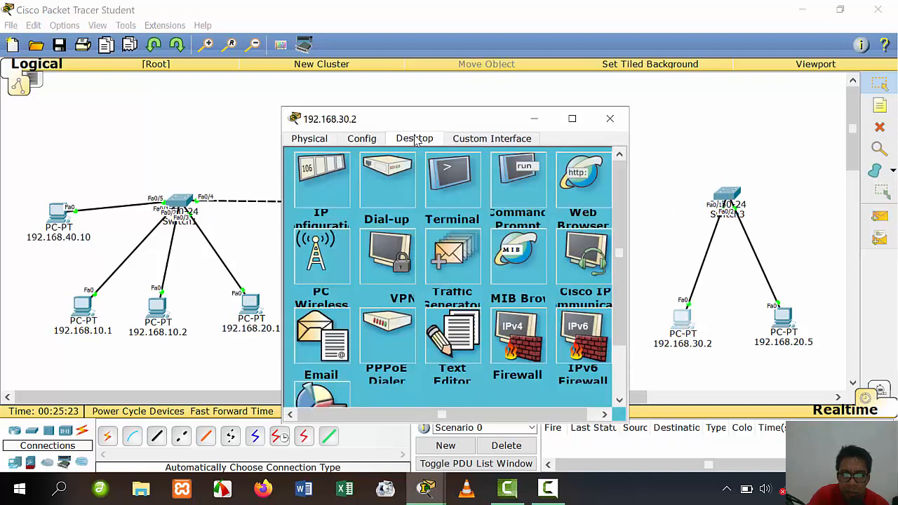
left_click(321, 195)
left_click(449, 205)
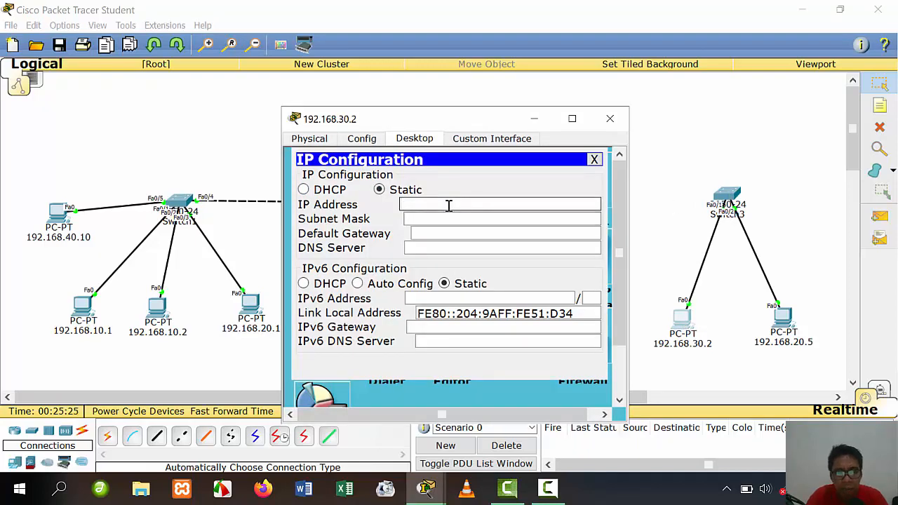
type("192.168.20.2")
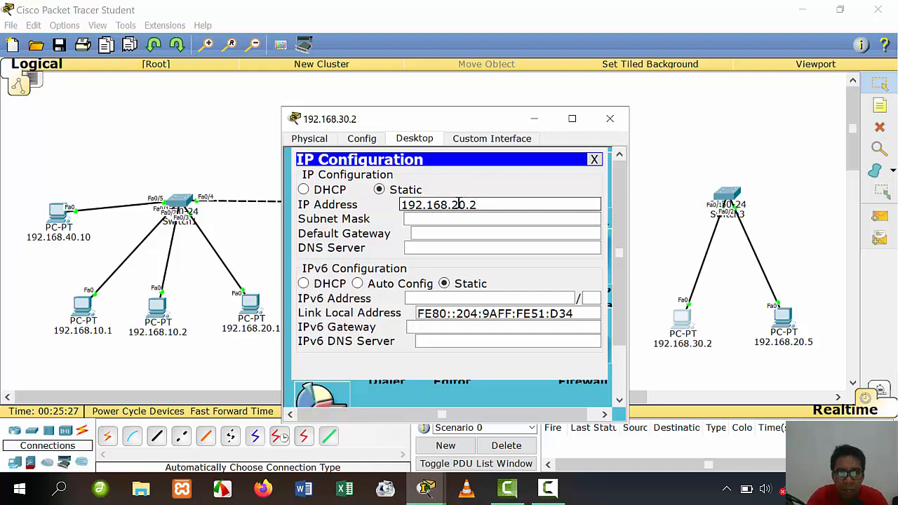
left_click(457, 204)
key("BackSpace")
type("3")
left_click(458, 219)
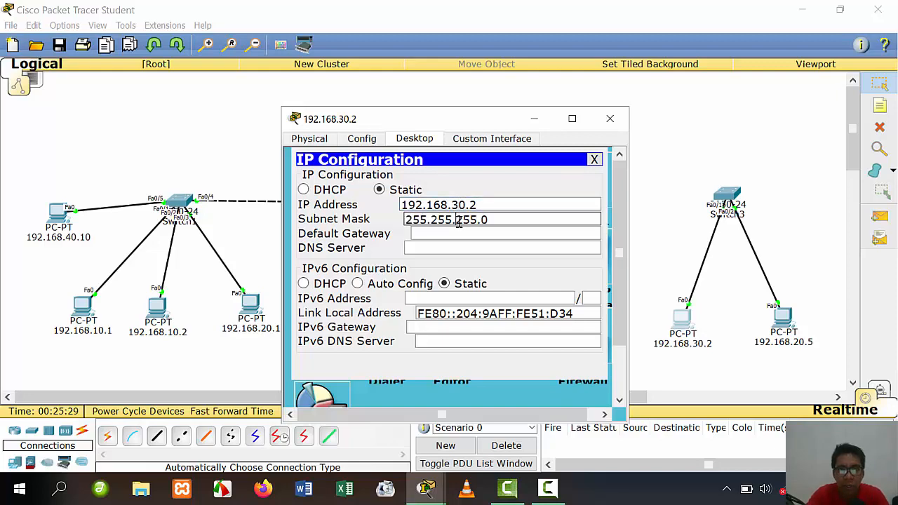
left_click(610, 119)
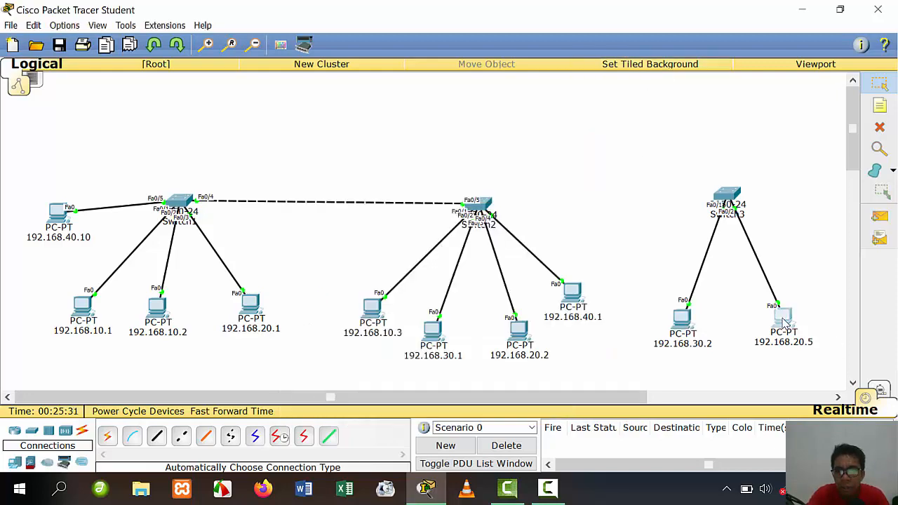
Set the static IP address of the PC labelled 192.168.20.5 to 192.168.20.2 and fill in its default subnet mask
left_click(783, 317)
left_click(412, 138)
left_click(328, 183)
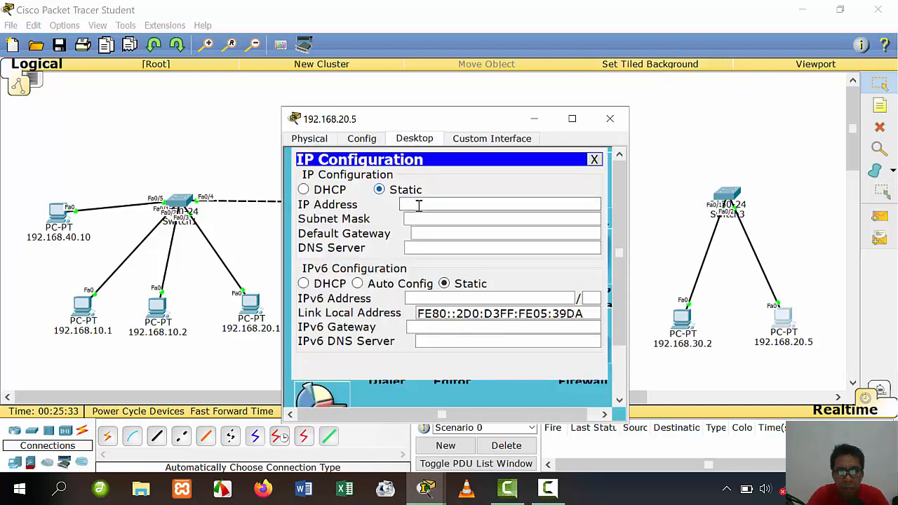
left_click(418, 205)
type("192.168.20.2")
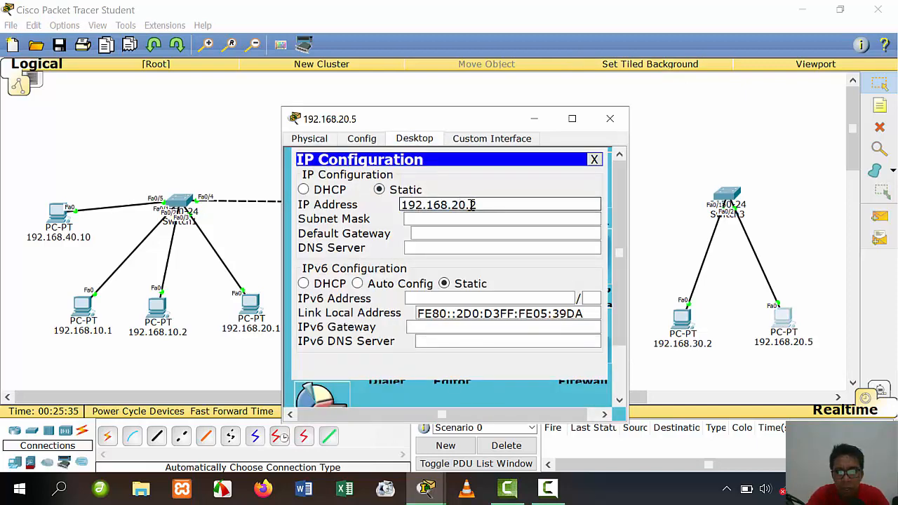
left_click(514, 219)
left_click(610, 118)
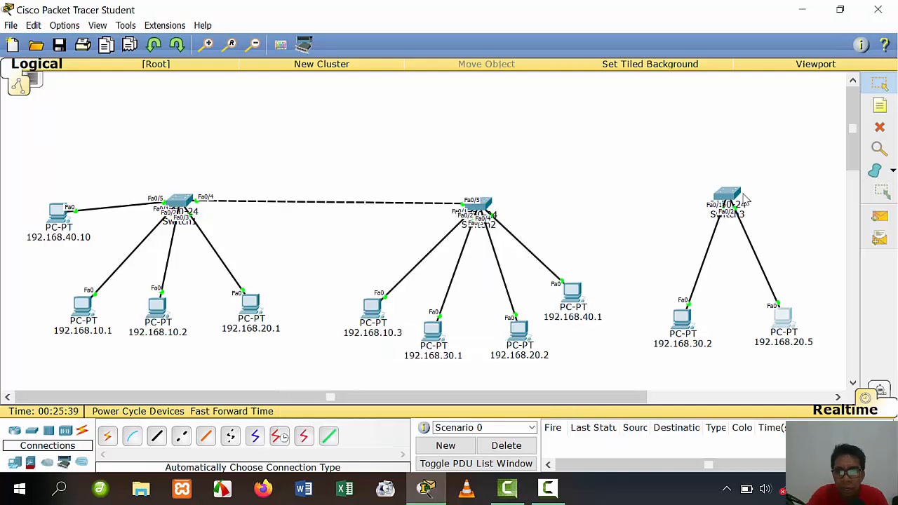
Open the command line of Switch3 and enter global configuration mode with ena and conf t
left_click(744, 199)
left_click_drag(468, 124, 422, 110)
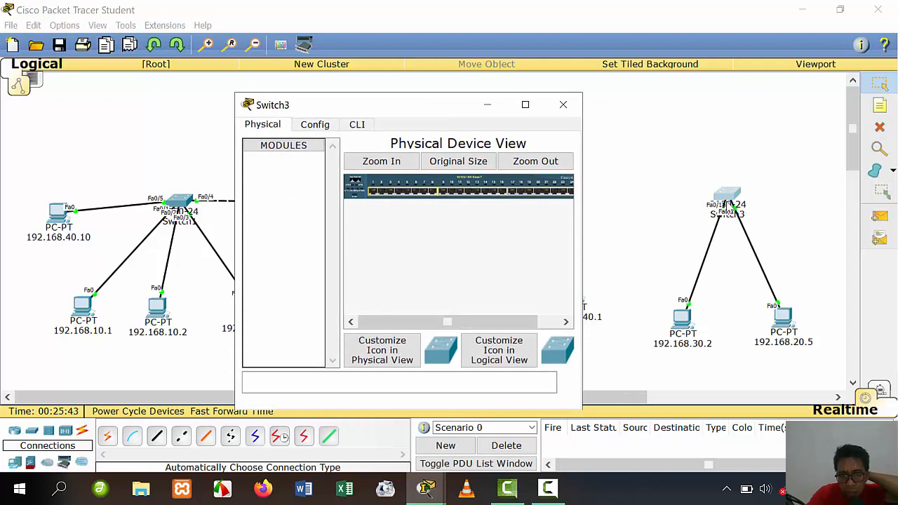
left_click(359, 125)
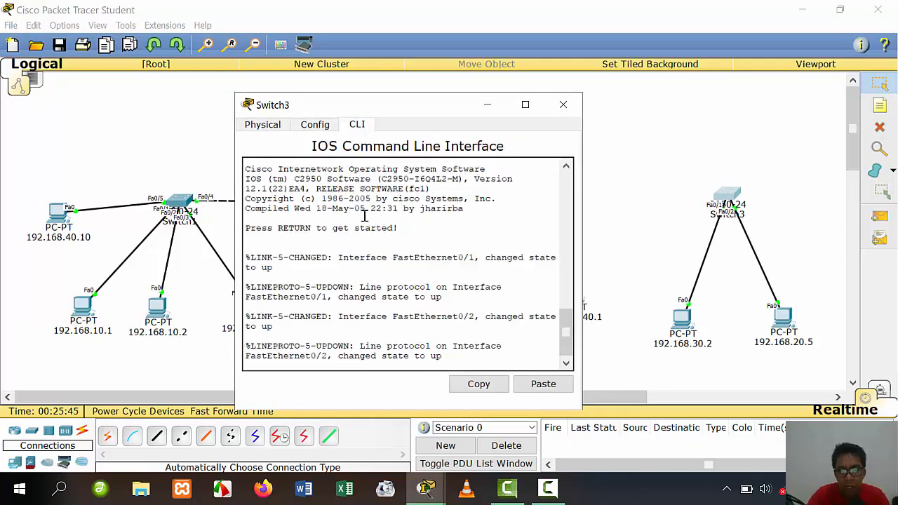
key("Return")
type("ena")
key("Return")
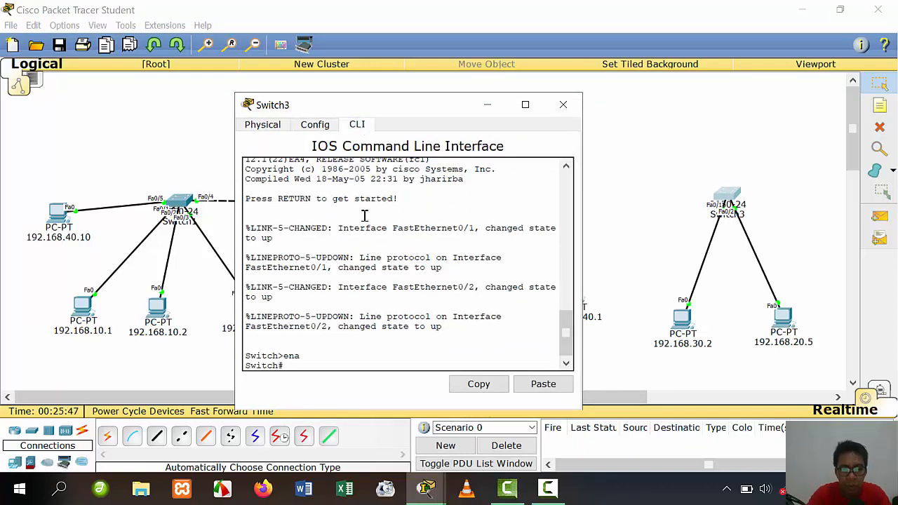
type("conf t")
key("Return")
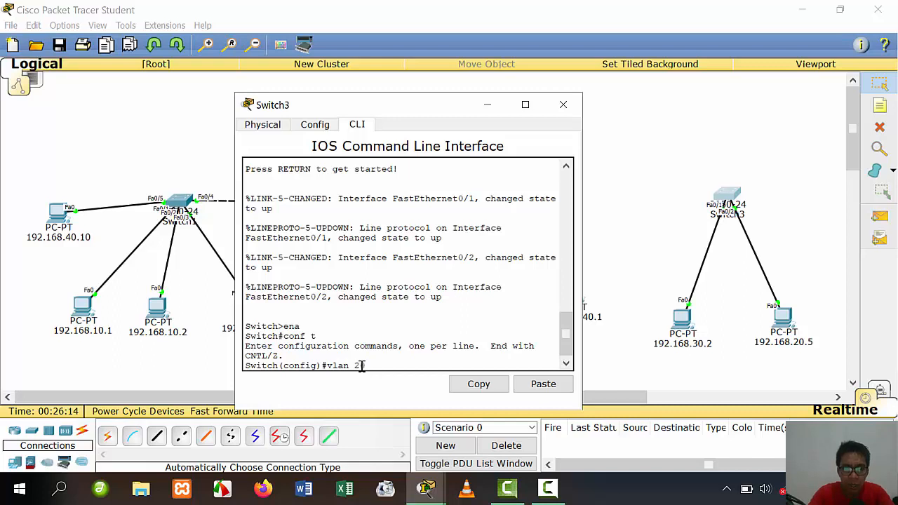
Create VLAN 20 on Switch3 and name it b
type("0")
key("Return")
type("nam")
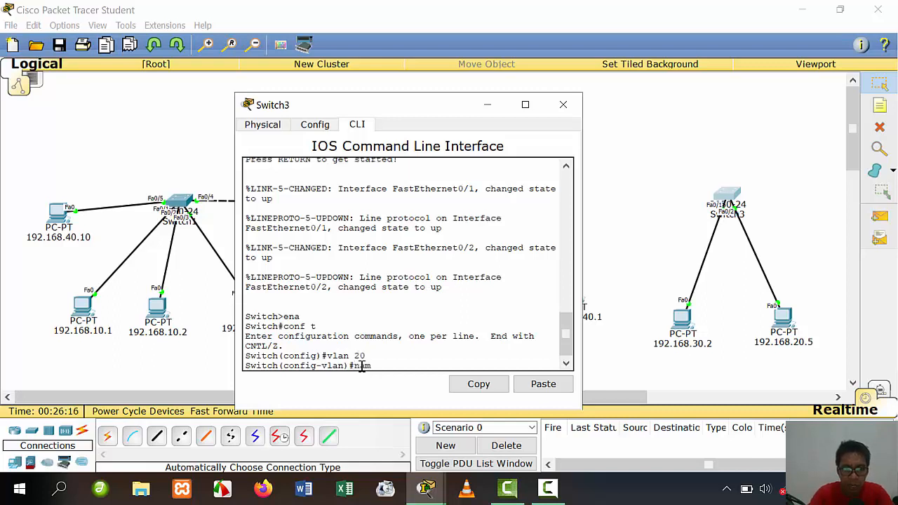
type("e b")
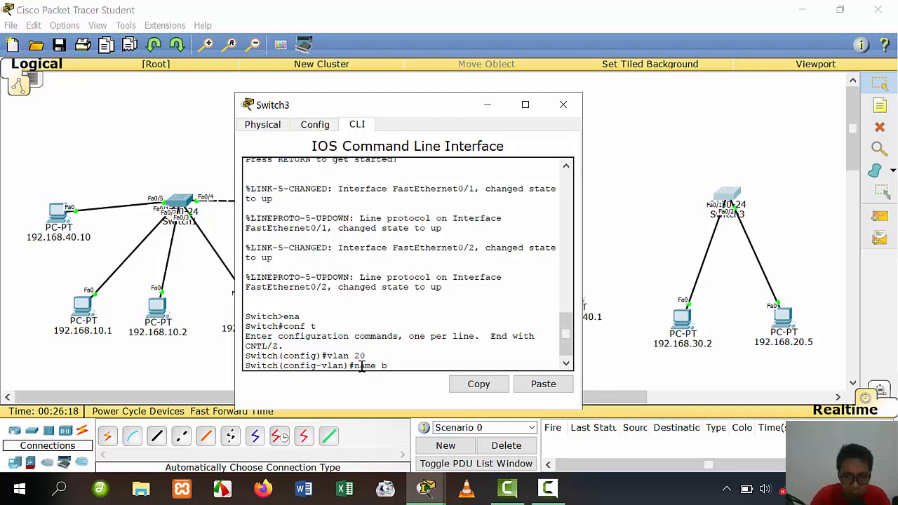
key("Return")
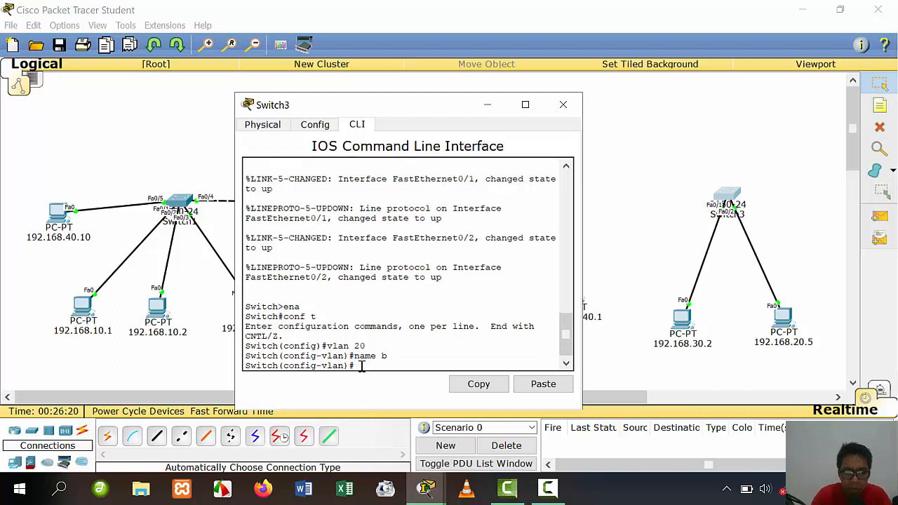
Create VLAN 30 named c on Switch3 and return to global configuration mode
type("vlan 30")
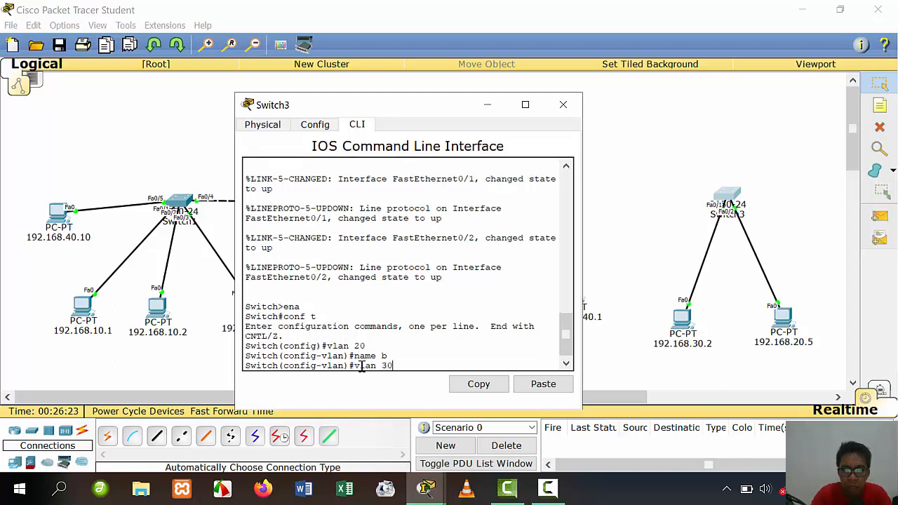
key("Return")
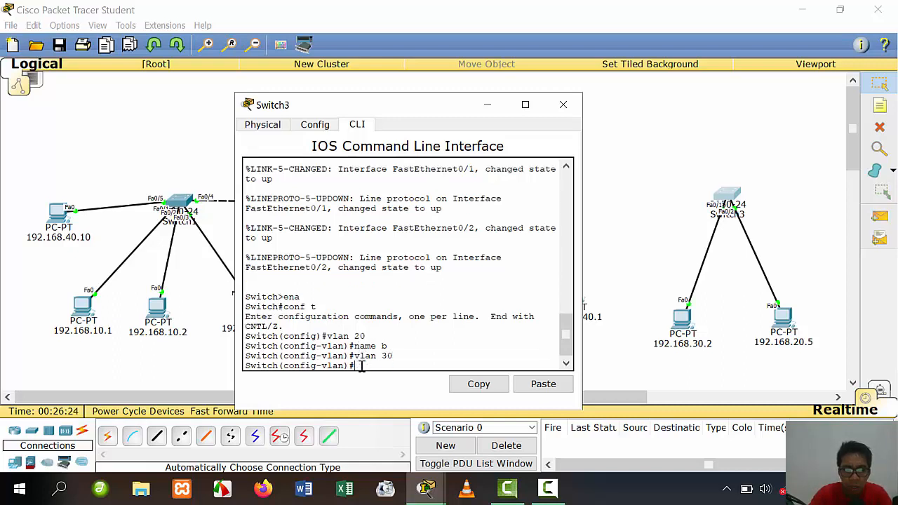
type("name c")
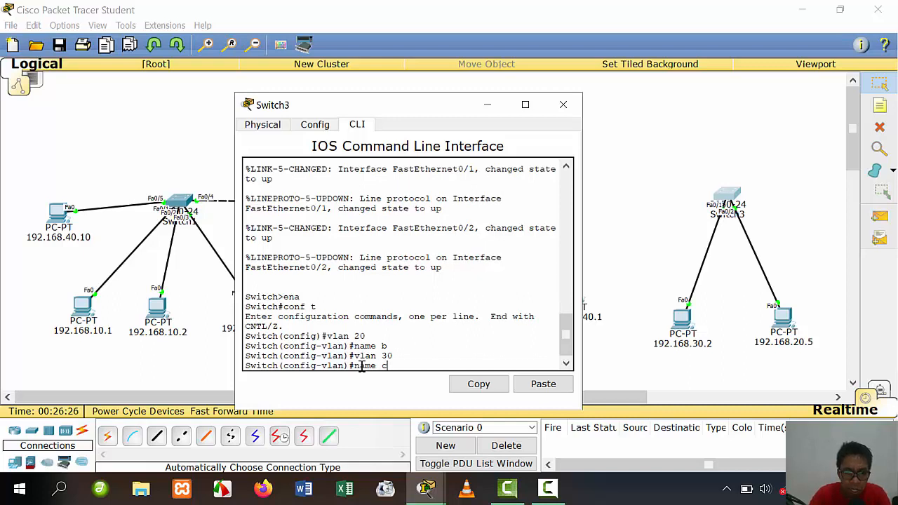
key("Return")
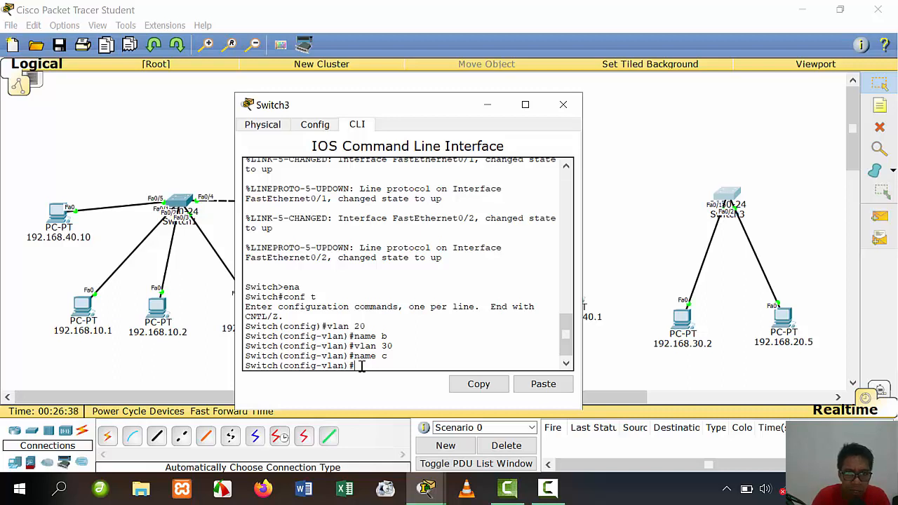
type("ex")
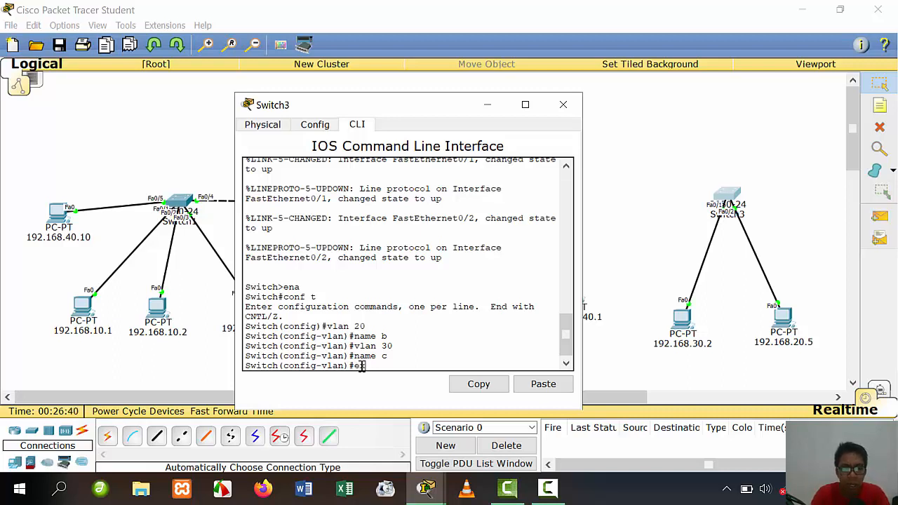
key("Return")
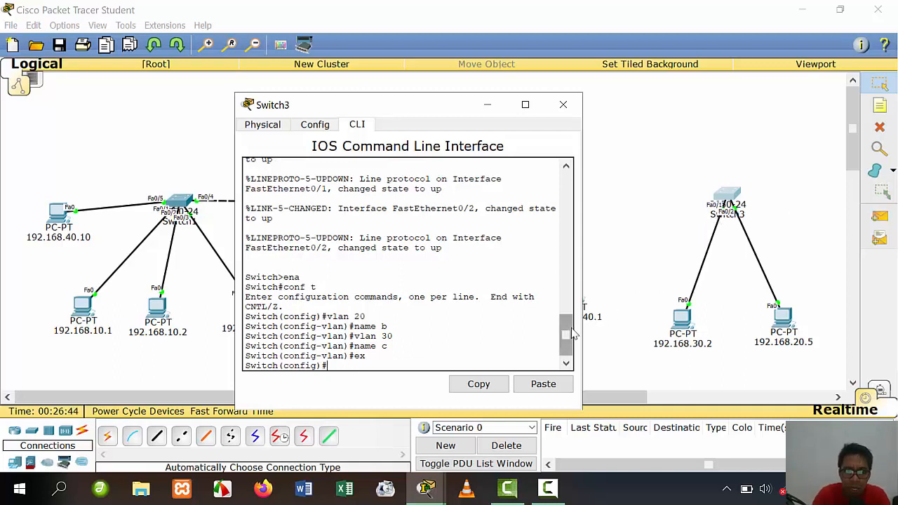
key("Up")
key("Up")
key("Up")
key("Down")
key("Down")
key("Down")
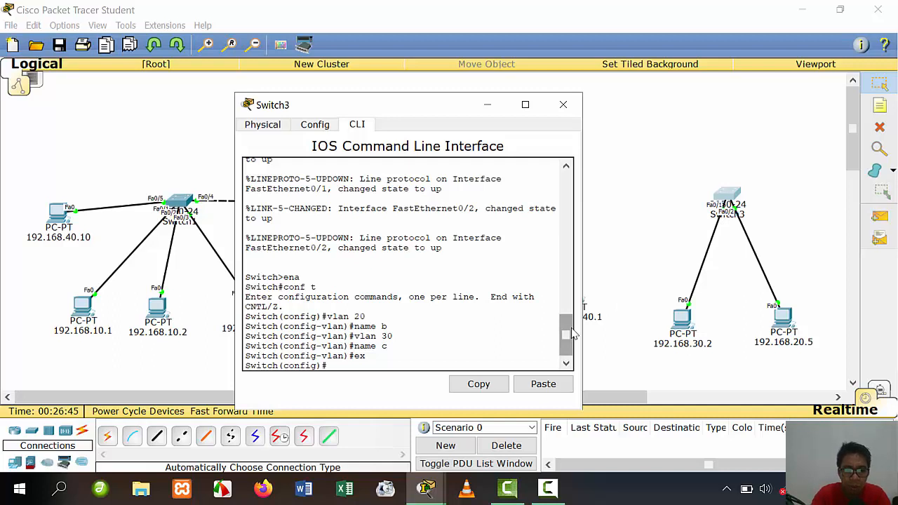
Set interface fa0/1 of Switch3 to access mode with switchport mode access
type("int fa")
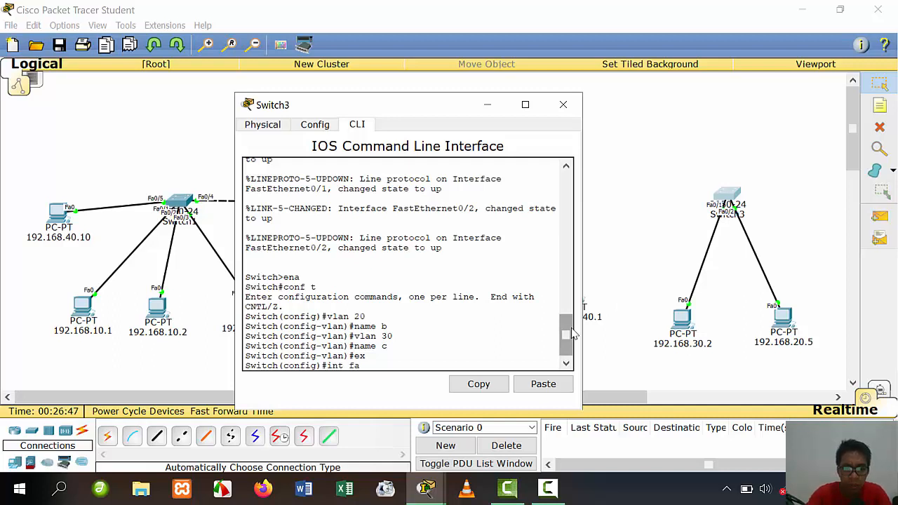
type("0/1")
key("Return")
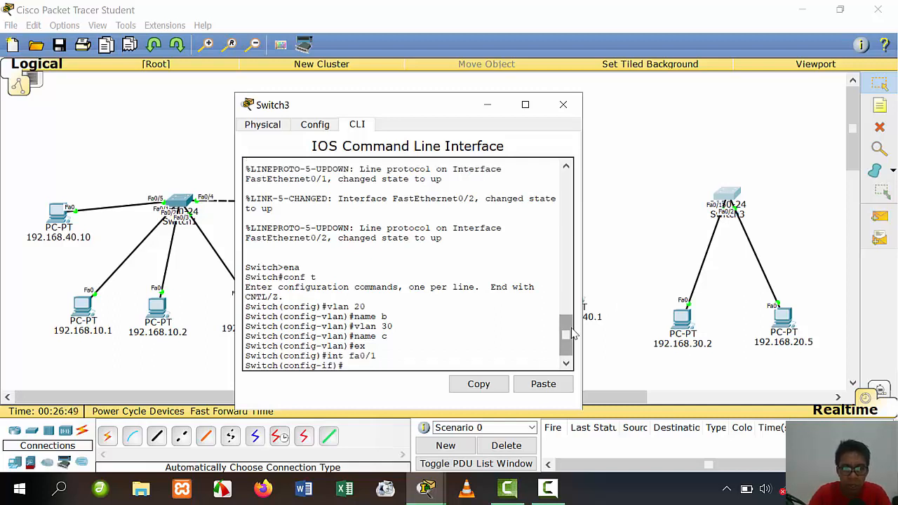
type("sw")
key("Tab")
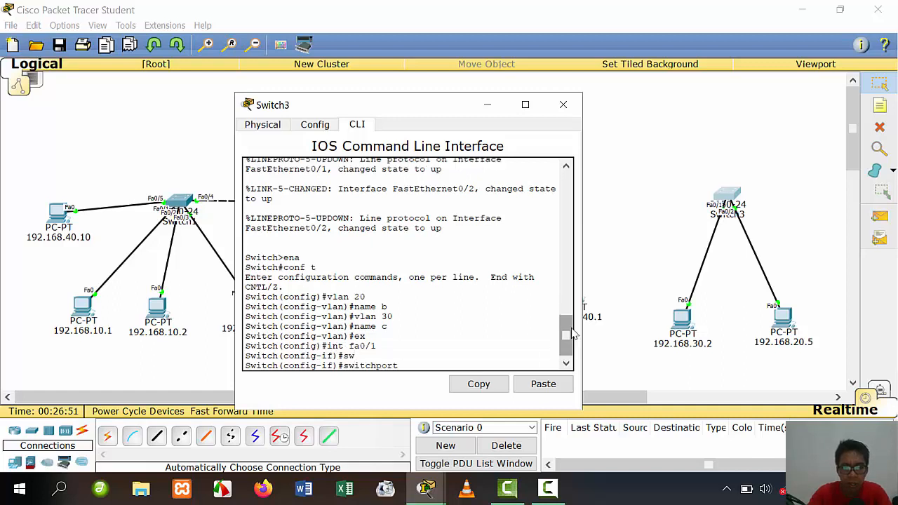
type("mo")
key("Tab")
type("ac")
key("Tab")
key("Return")
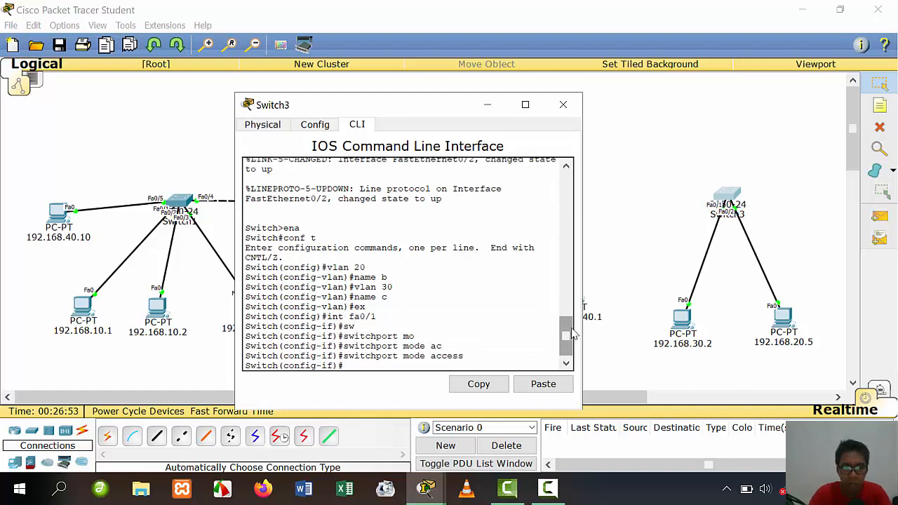
Assign interface fa0/1 of Switch3 to VLAN 30 with switchport access vlan 30
key("Up")
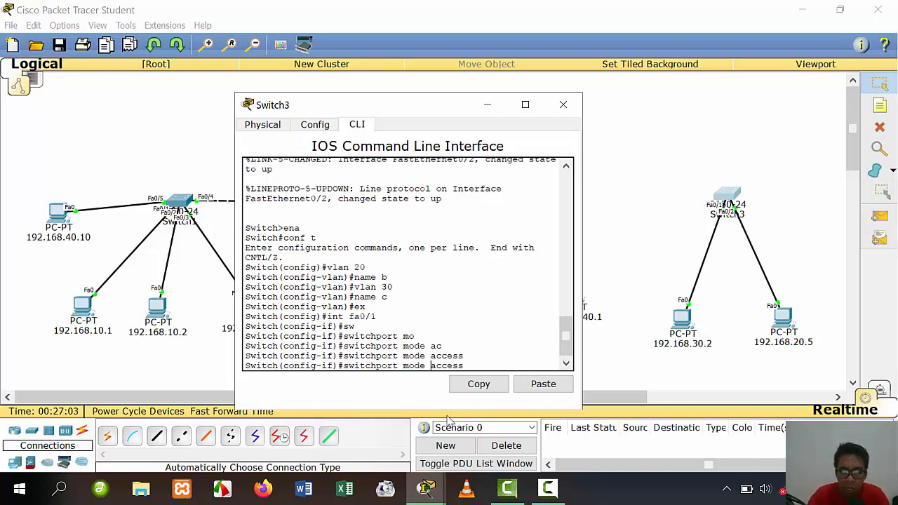
key("BackSpace")
key("BackSpace")
key("BackSpace")
key("BackSpace")
key("BackSpace")
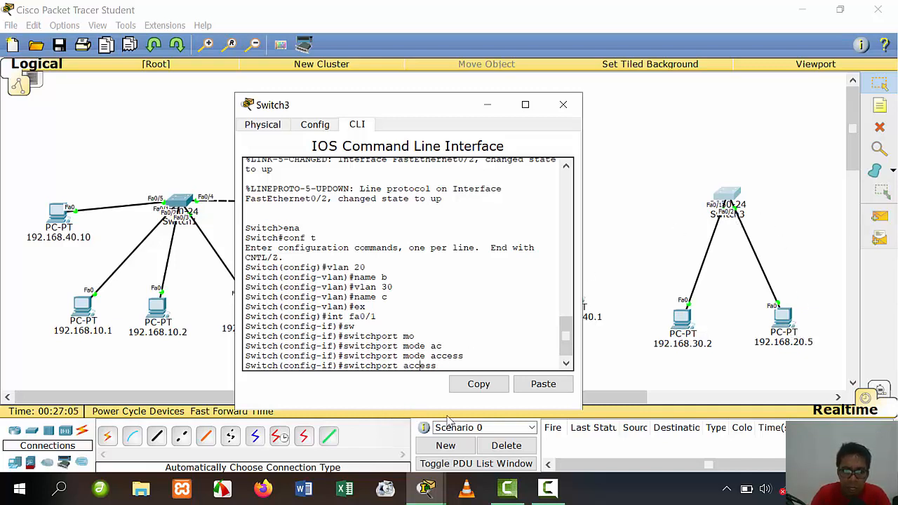
type("vlan")
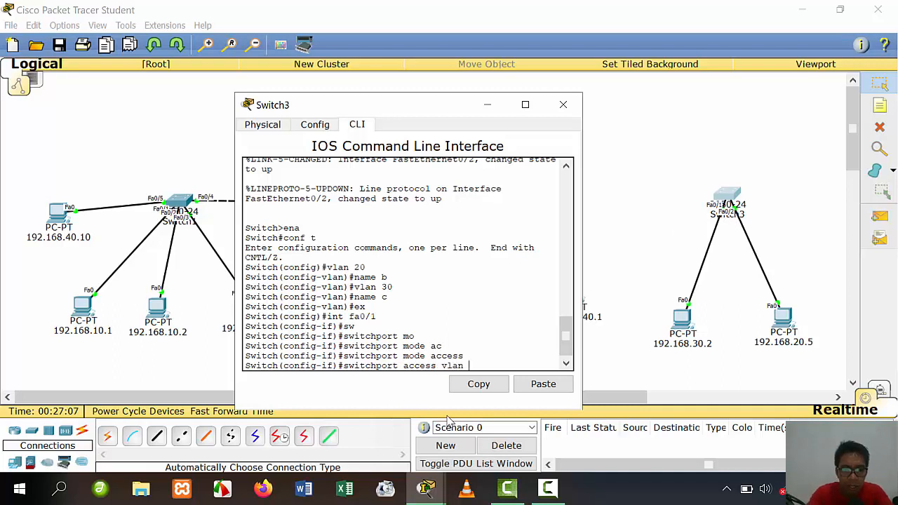
type(" 30")
key("Return")
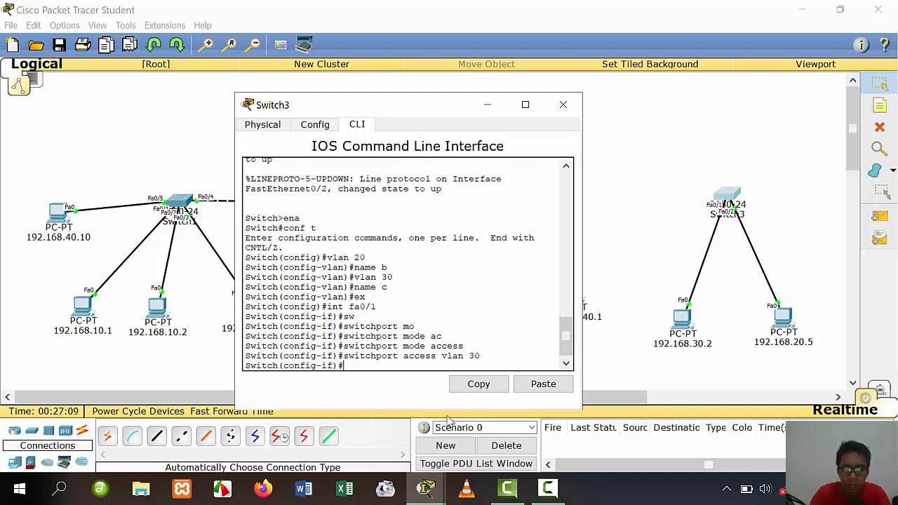
Leave interface fa0/1 and enter configuration of interface fa0/2 on Switch3
key("Up")
key("Down")
type("ex")
key("Return")
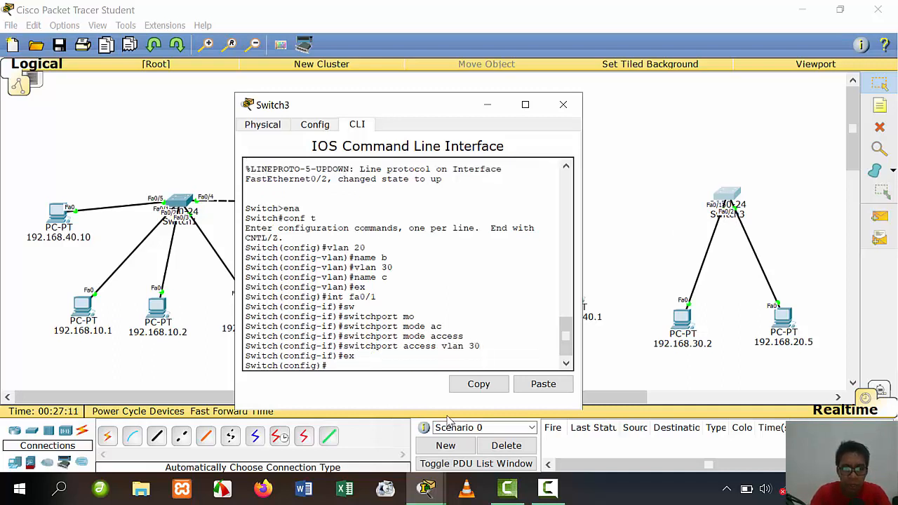
key("Up")
key("Up")
key("Up")
key("Up")
key("Up")
key("Up")
key("Up")
key("BackSpace")
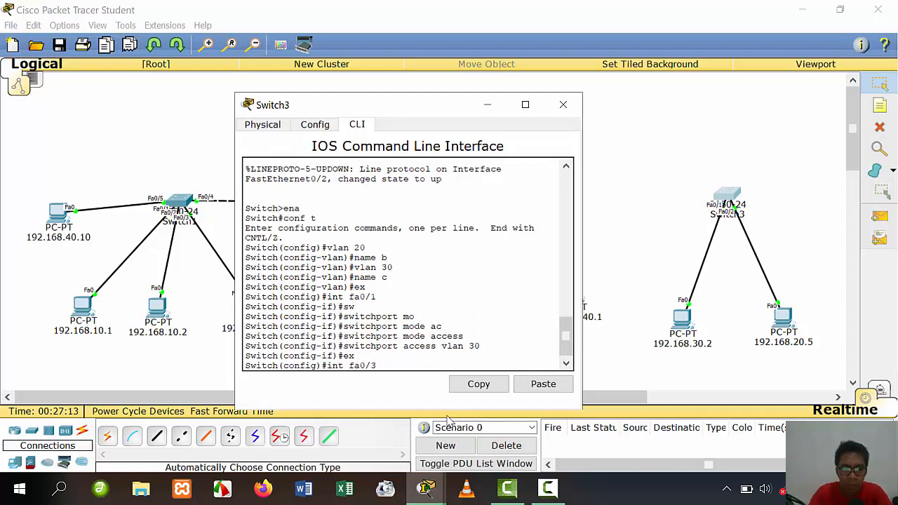
type("2")
key("Return")
Set interface fa0/2 of Switch3 to access mode and assign it to VLAN 20 with switchport access vlan 20
type("switchport mode access")
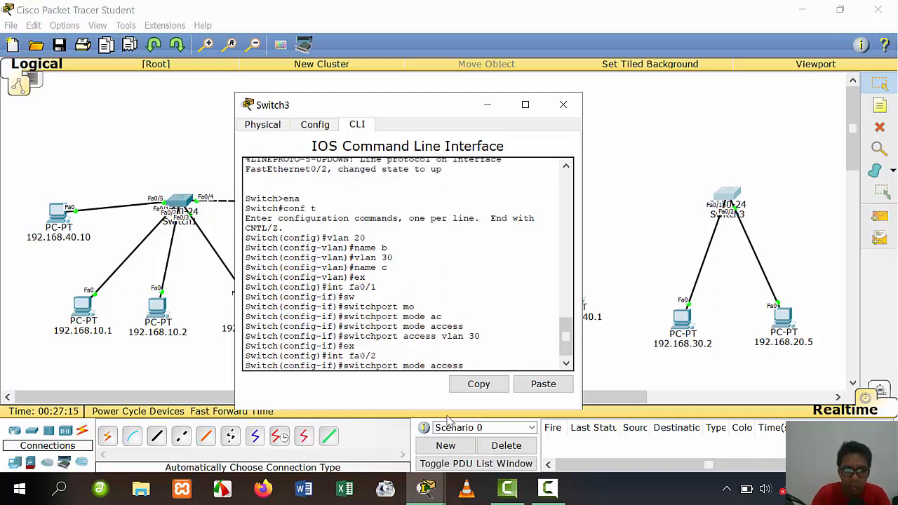
key("Return")
key("Up")
key("Up")
key("Up")
key("Up")
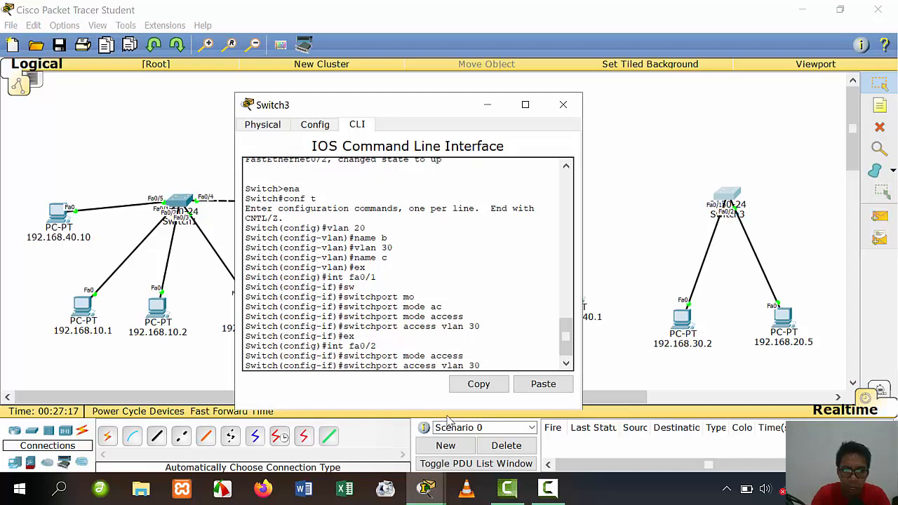
key("BackSpace")
key("BackSpace")
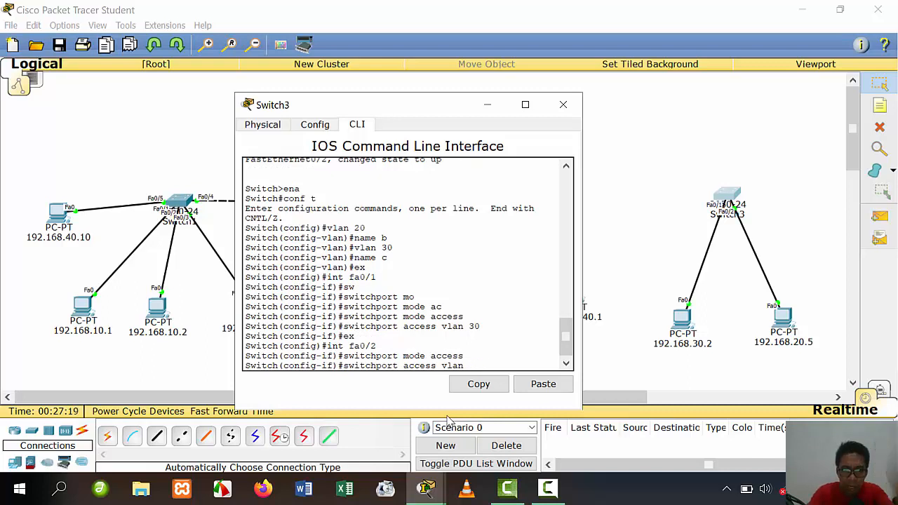
type("20")
key("Return")
Exit configuration mode on Switch3, save its configuration with wr and close its window
type("ex")
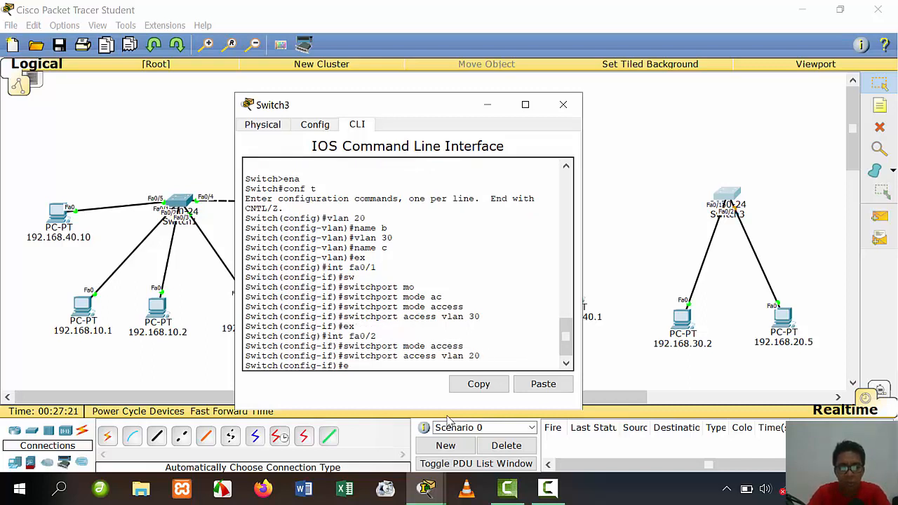
key("Return")
type("ex")
key("Return")
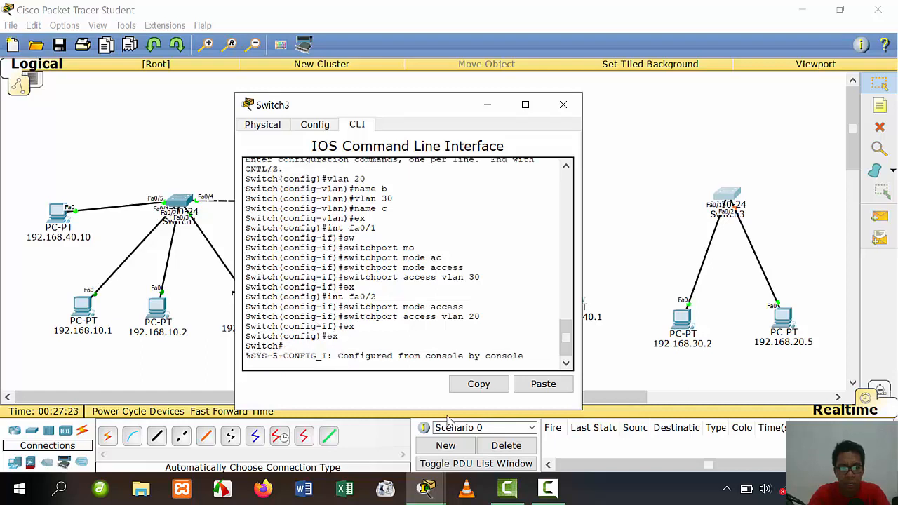
type("wr")
key("Return")
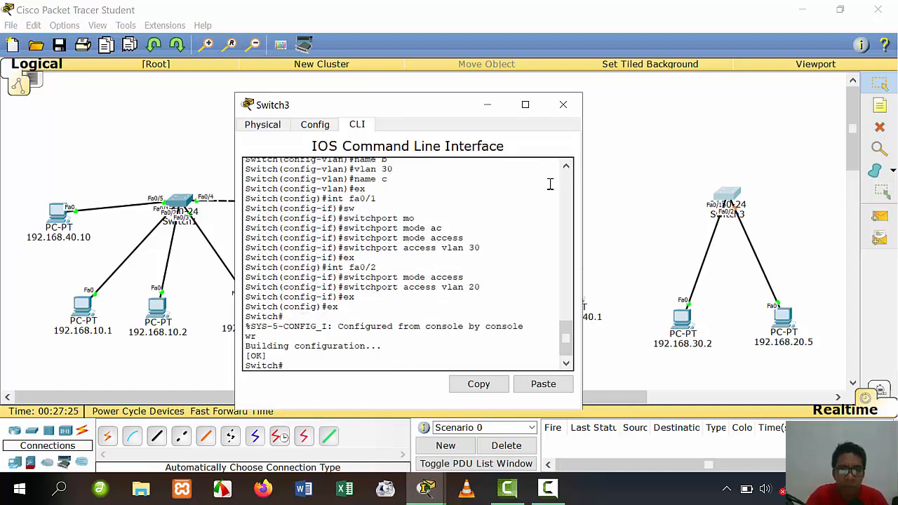
left_click(562, 105)
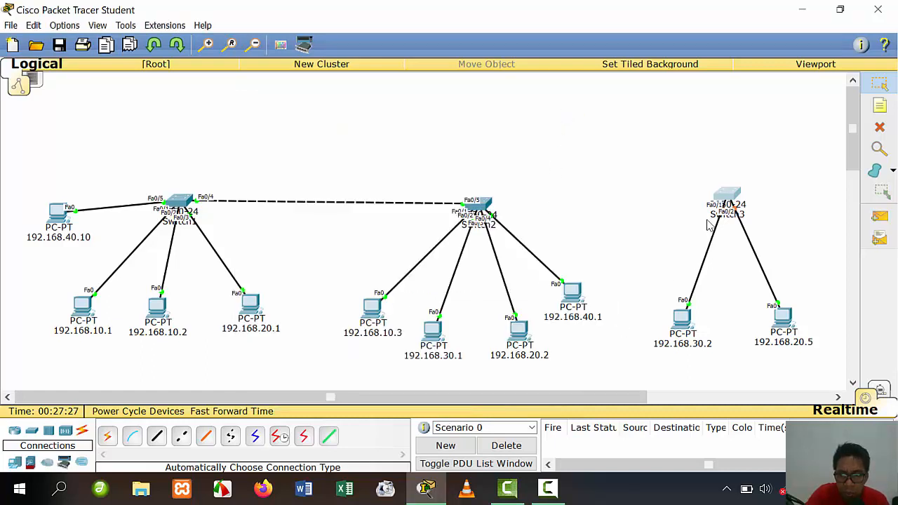
Connect Switch3 to Switch2 with an automatically chosen connection type and place Switch3 level with Switch2
left_click_drag(732, 201, 734, 210)
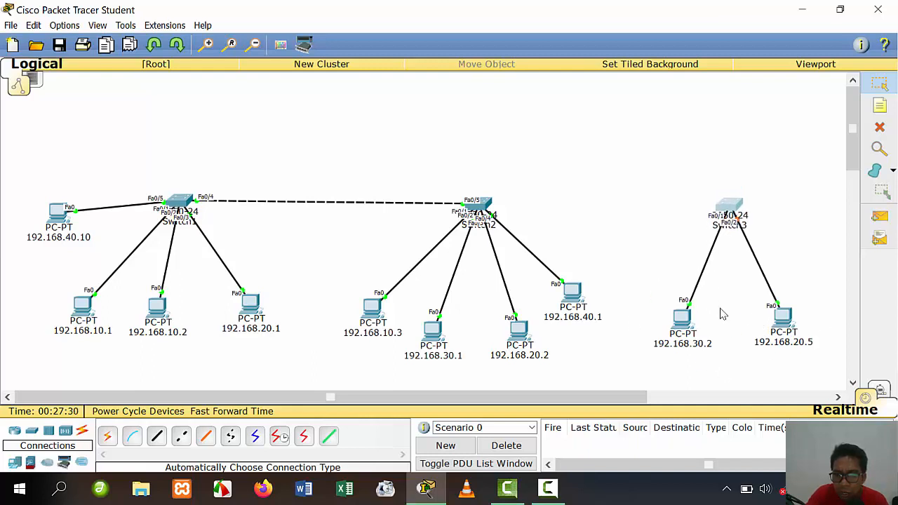
left_click_drag(642, 293, 775, 334)
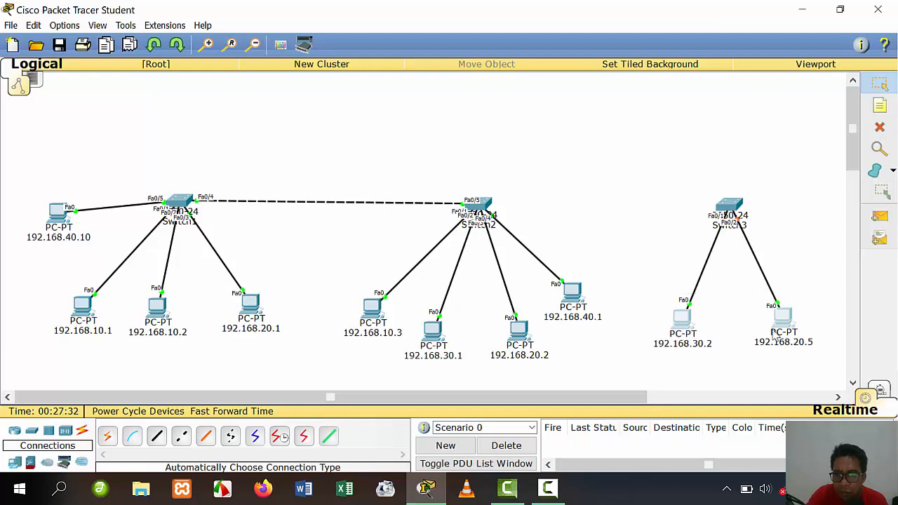
left_click(729, 313)
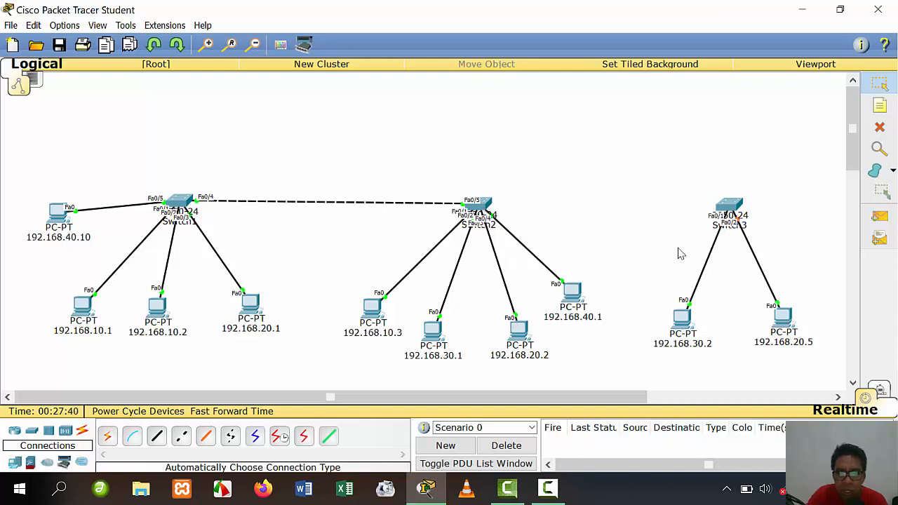
left_click_drag(730, 207, 732, 213)
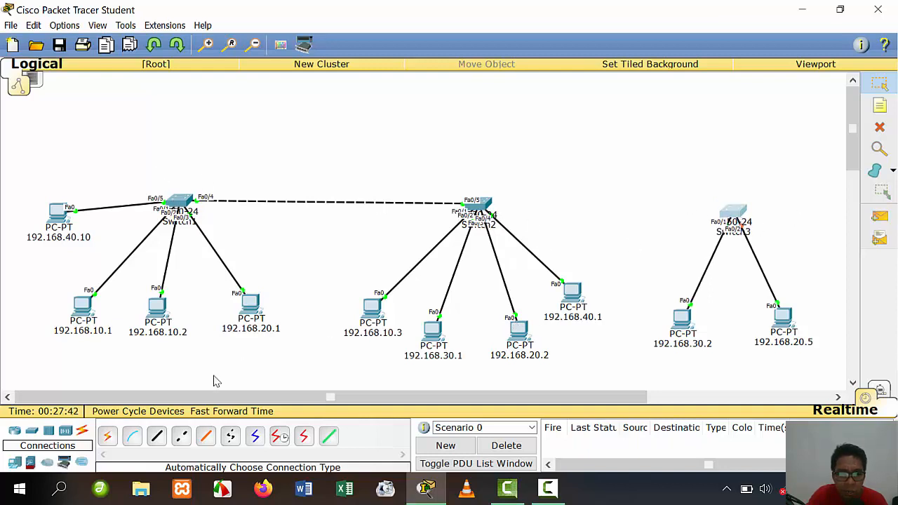
left_click(108, 436)
left_click(730, 214)
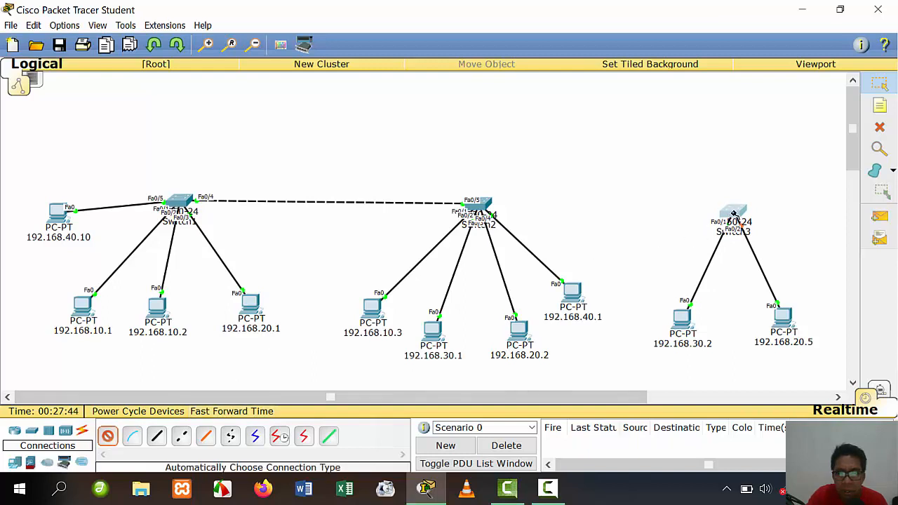
left_click(480, 204)
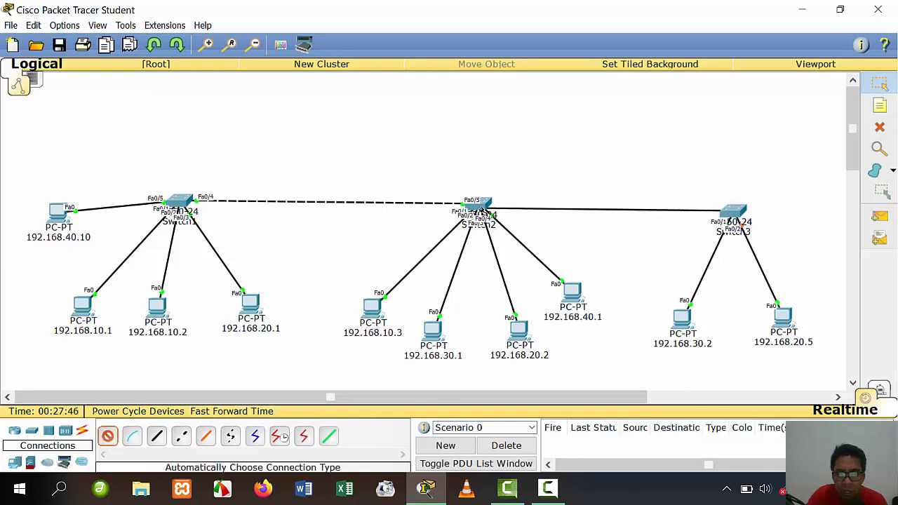
left_click_drag(736, 205, 737, 201)
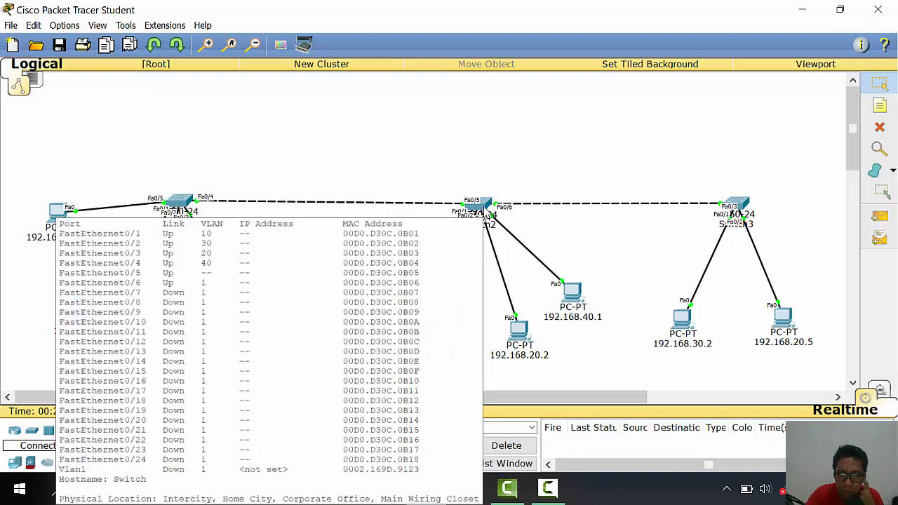
Open the command line of Switch2 and enter global configuration mode with ena and conf t
left_click(484, 212)
left_click_drag(484, 124, 304, 114)
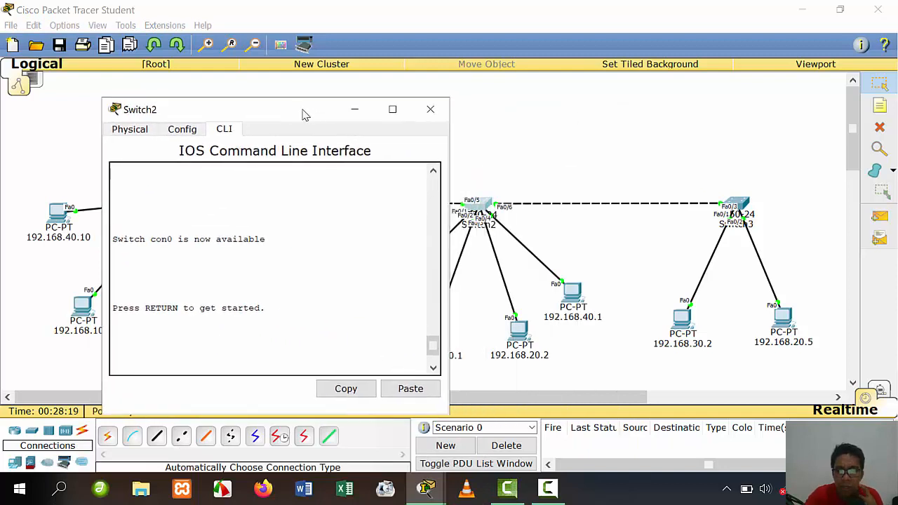
key("Return")
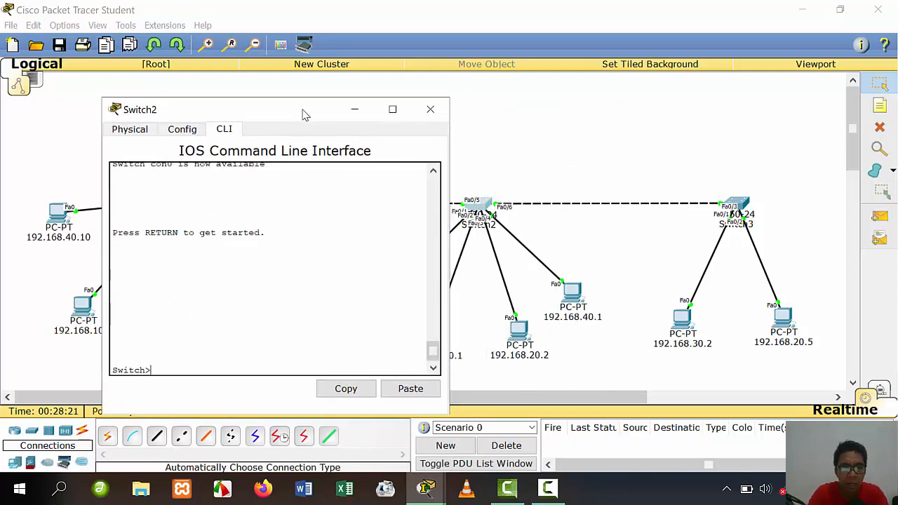
type("ena")
key("Return")
type("ch#c")
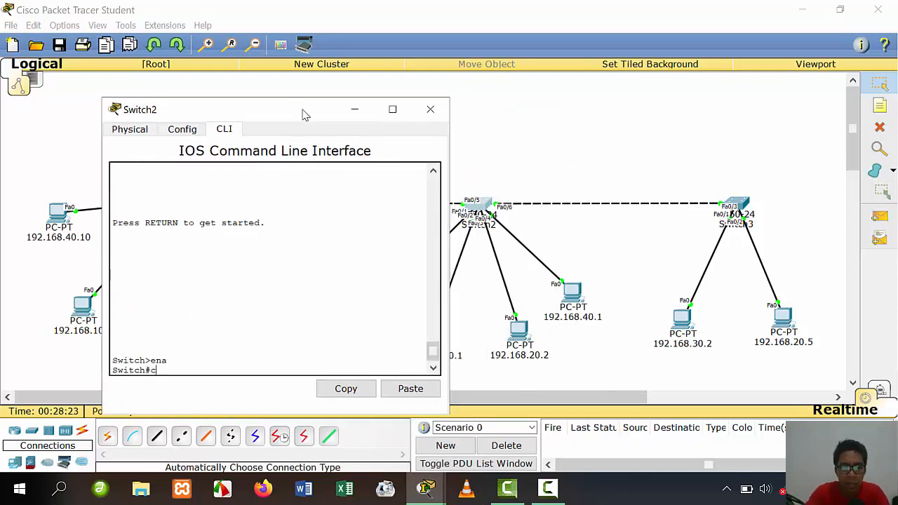
type("onf t")
key("Return")
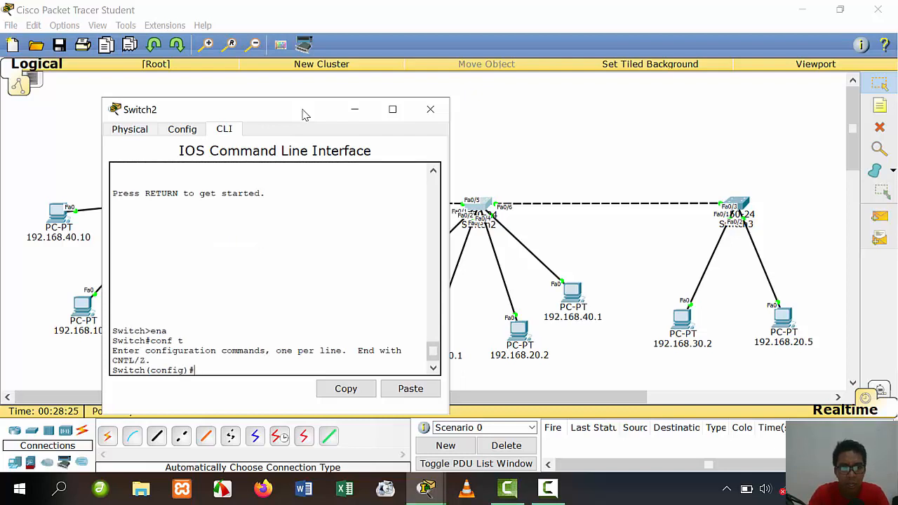
Set interface fa0/6 of Switch2 to trunk mode with switchport mode trunk
type("int fa0/6")
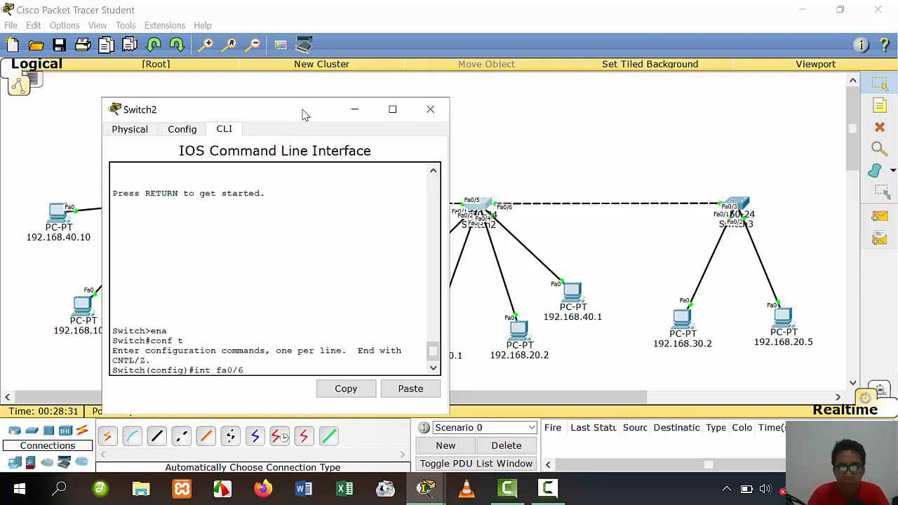
key("Return")
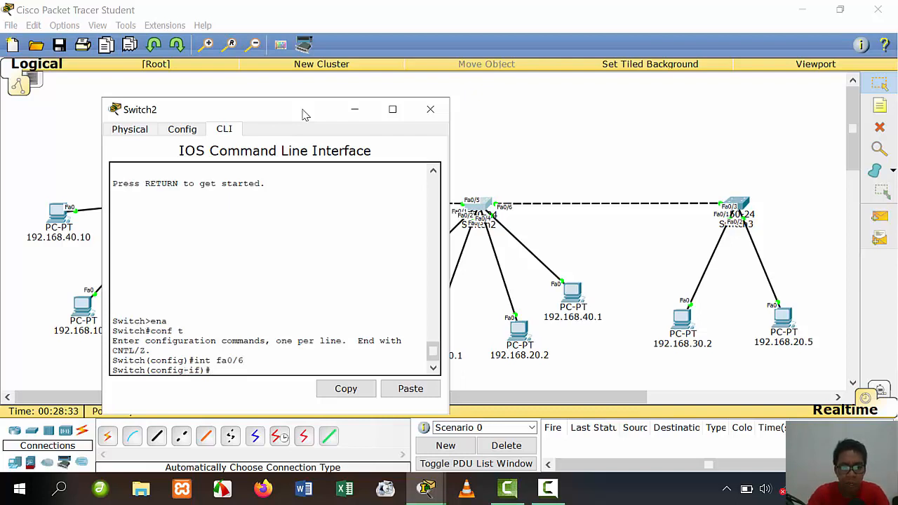
type("sw")
key("Tab")
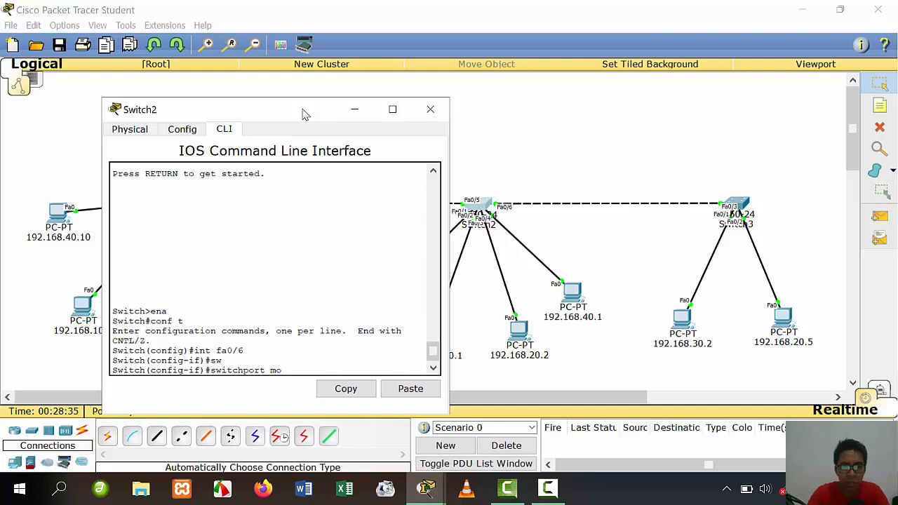
type("mo")
key("Tab")
type("tr")
key("Tab")
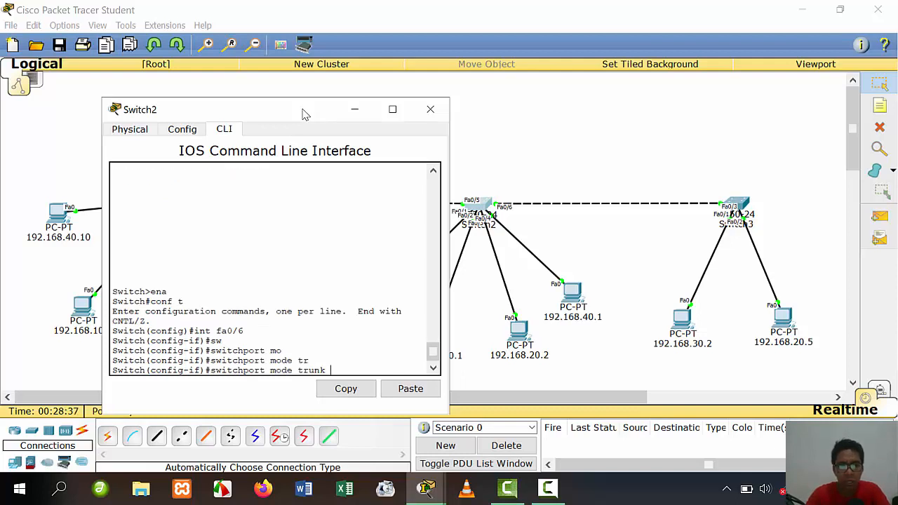
key("Return")
key("Return")
Allow VLANs 10-40 on the fa0/6 trunk of Switch2 with switchport trunk allowed vlan 10-40
type("int fa0/6")
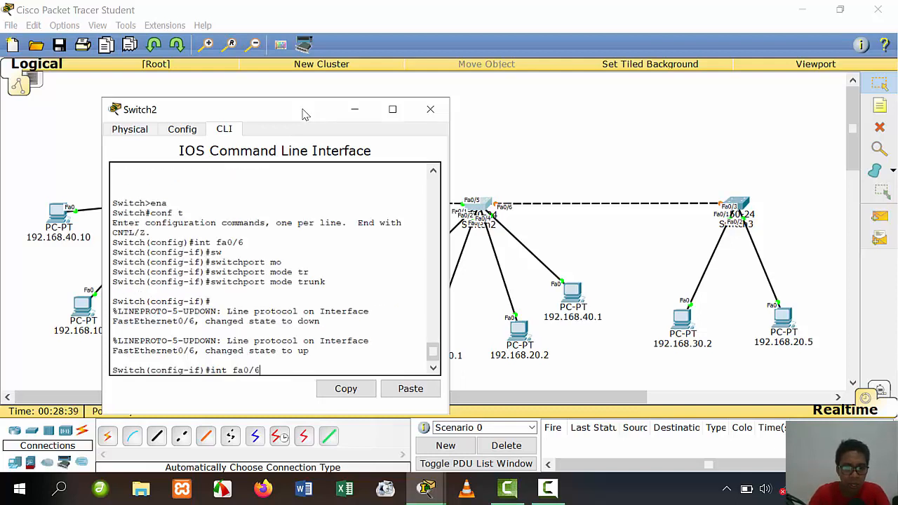
key("Up")
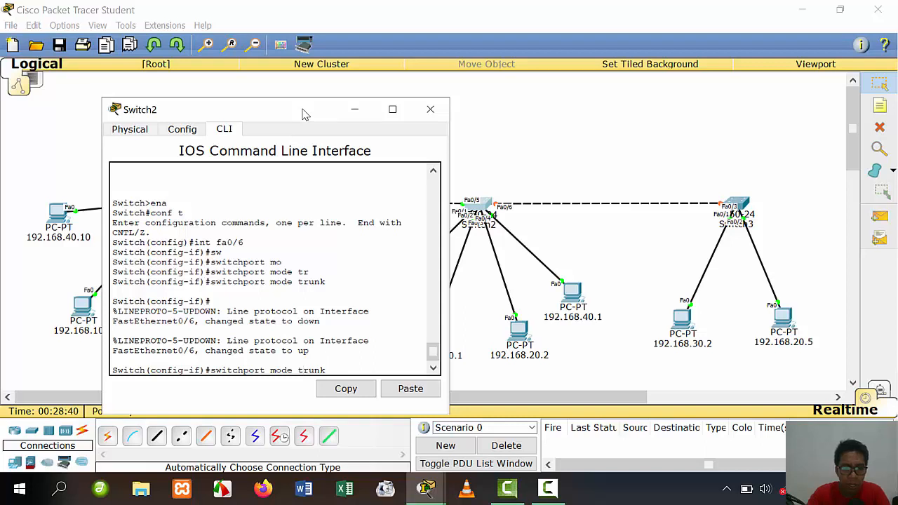
key("Left")
key("Left")
key("Left")
key("Left")
key("Left")
key("Left")
key("BackSpace")
key("BackSpace")
key("BackSpace")
key("BackSpace")
key("BackSpace")
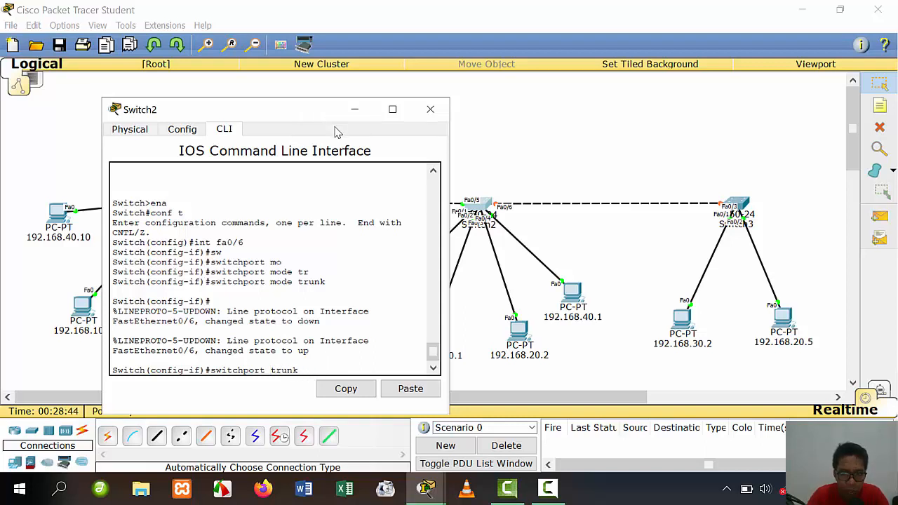
left_click(317, 368)
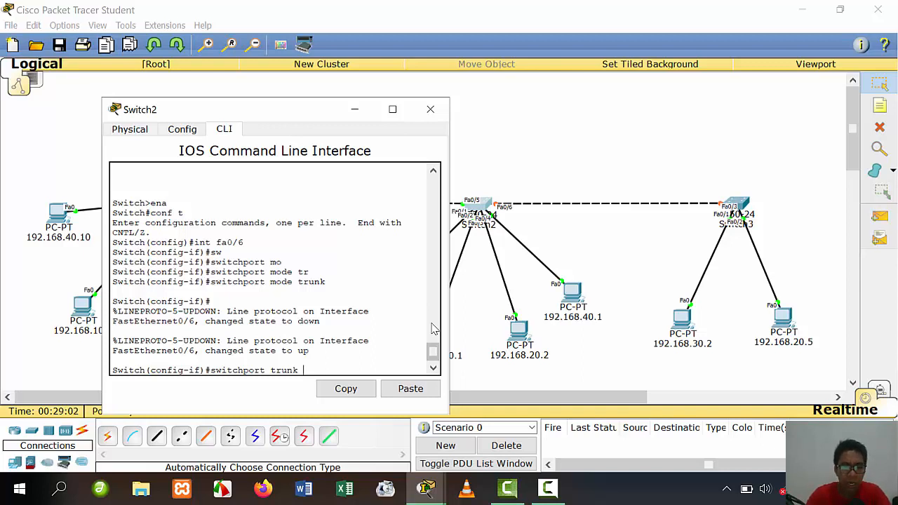
key("Left")
key("Left")
key("Left")
key("Left")
key("Left")
key("Left")
type("allowed")
key("BackSpace")
key("BackSpace")
key("BackSpace")
key("BackSpace")
key("BackSpace")
key("BackSpace")
key("BackSpace")
key("BackSpace")
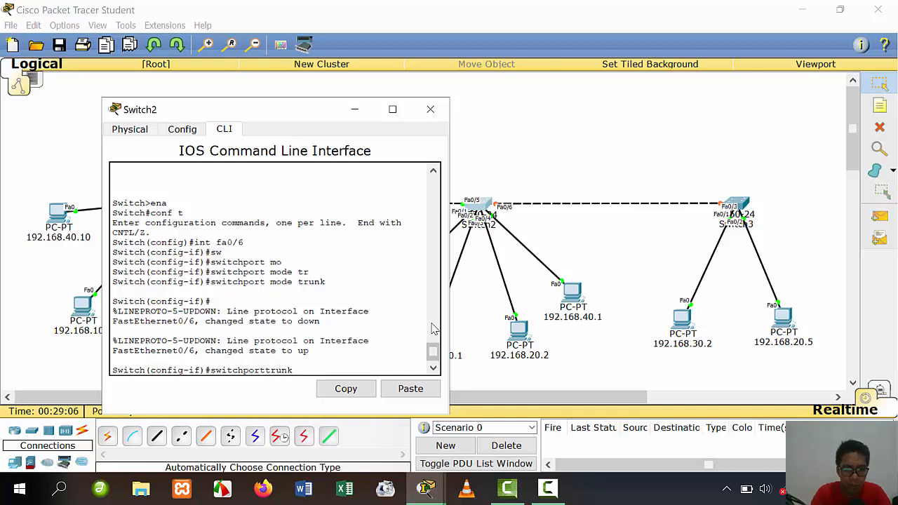
type("allowed v")
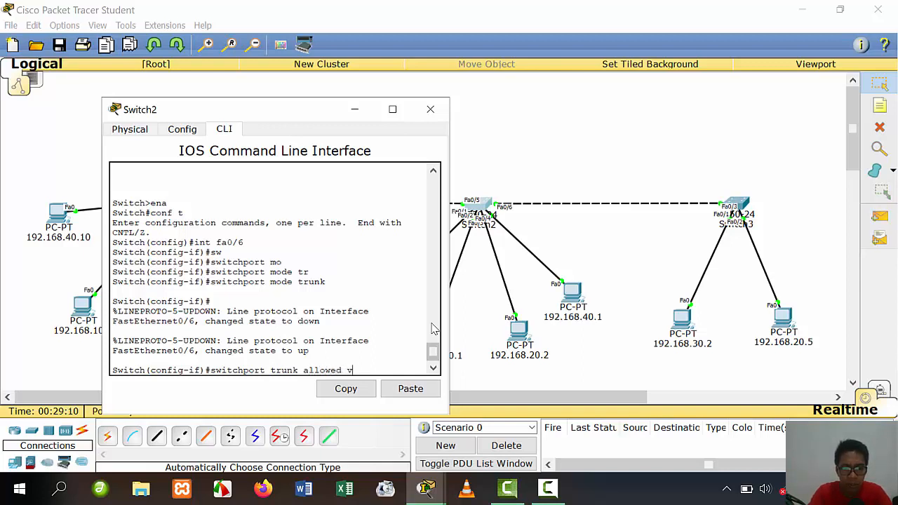
type("lan 10-40")
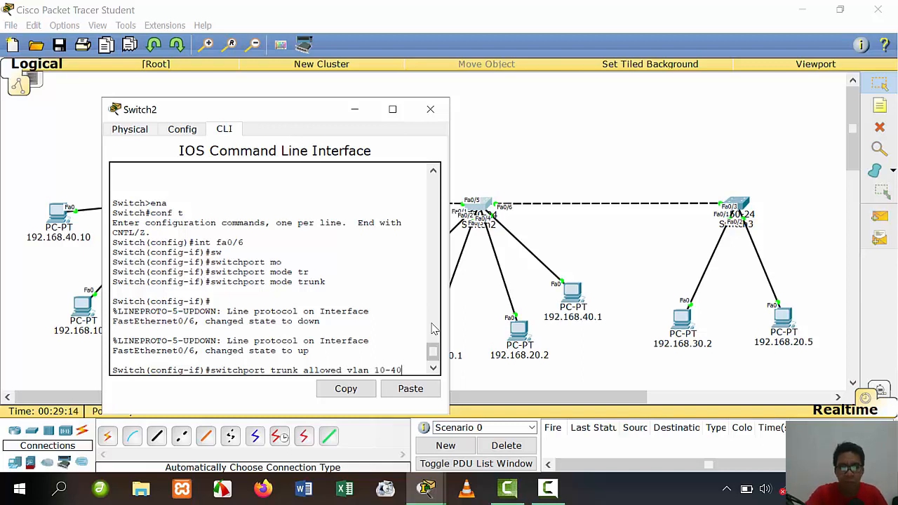
key("Return")
Exit configuration mode on Switch2, save its configuration with wr and close its window
type("e")
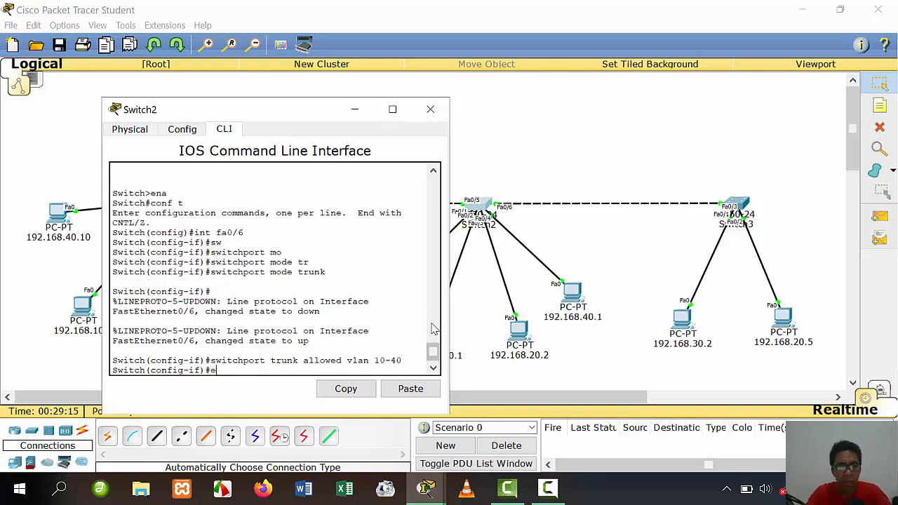
type("x")
key("Return")
type("ex")
key("Return")
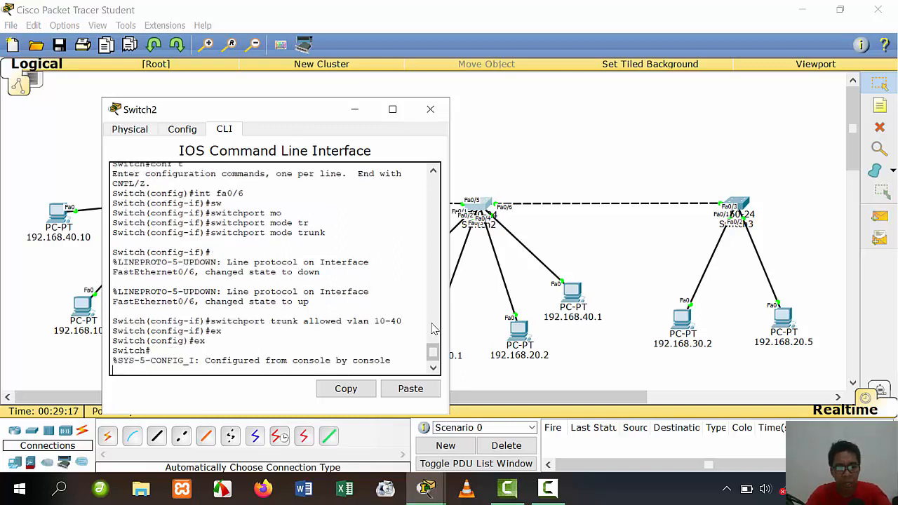
type("wr")
key("Return")
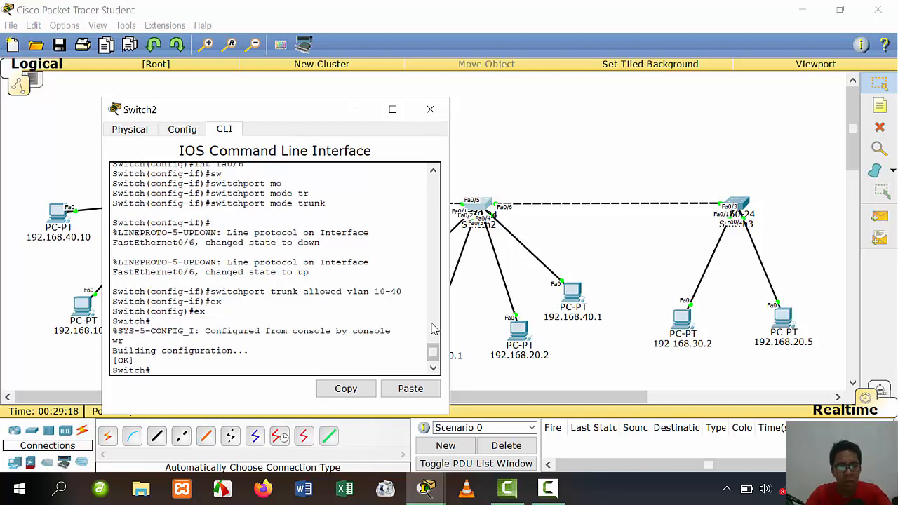
left_click(429, 109)
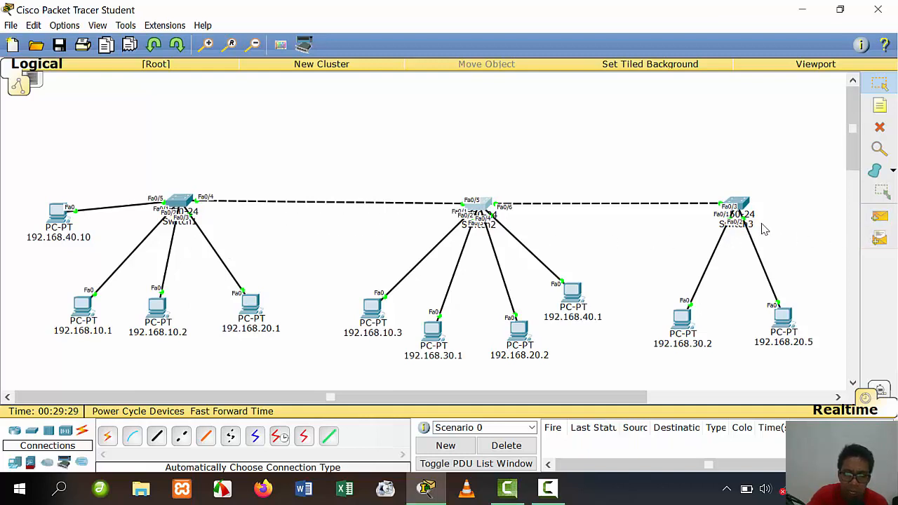
Test VLAN 30 by sending a simple PDU twice from PC 192.168.30.2 to PC 192.168.30.1, and delete the PDU scenario
left_click(882, 218)
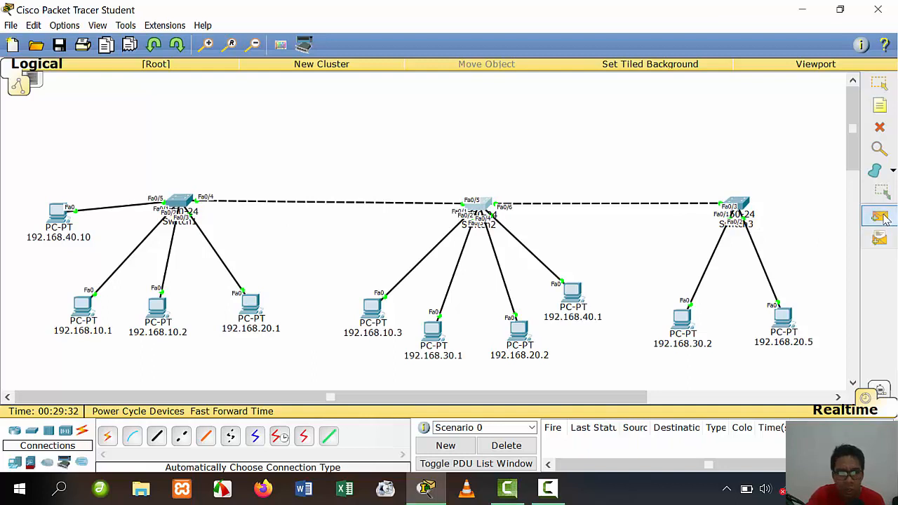
left_click(684, 319)
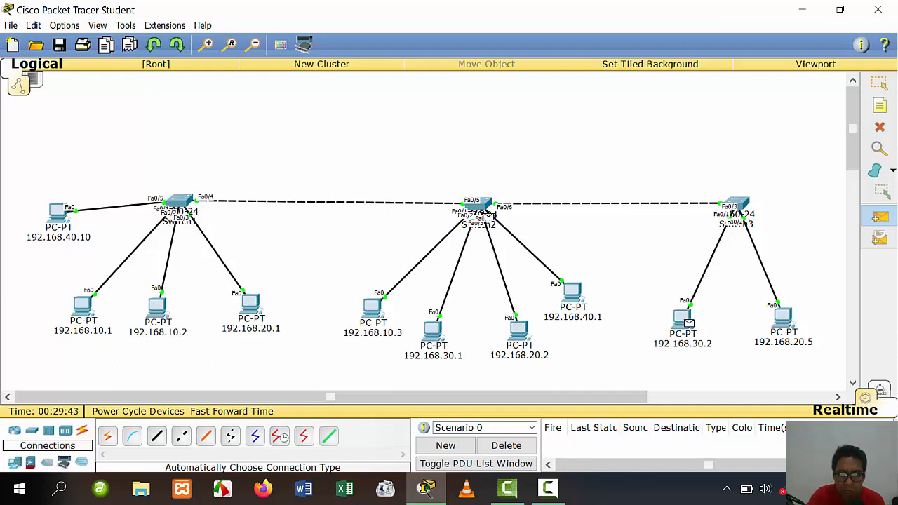
left_click(435, 330)
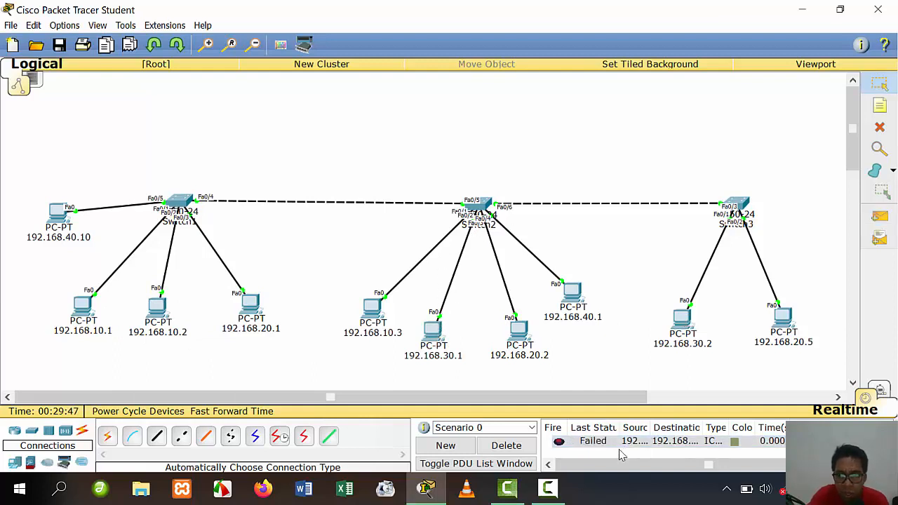
left_click(879, 217)
left_click(686, 317)
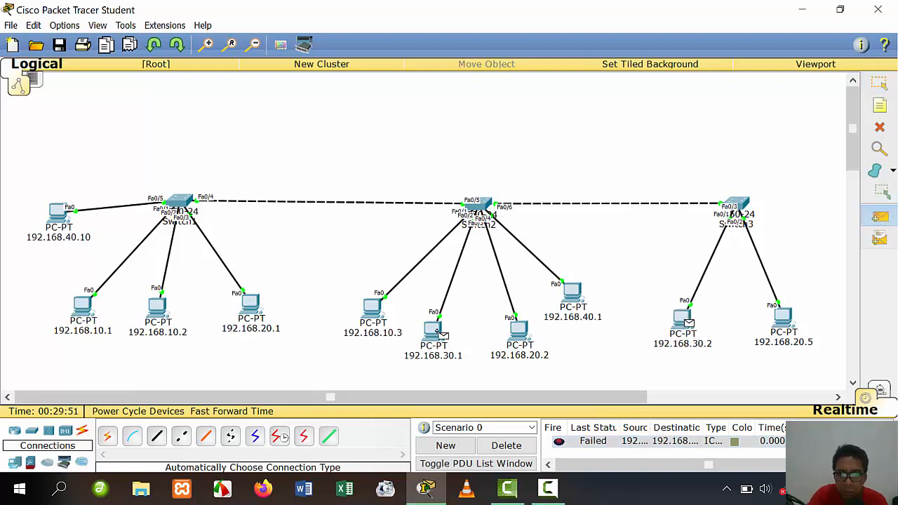
left_click(434, 330)
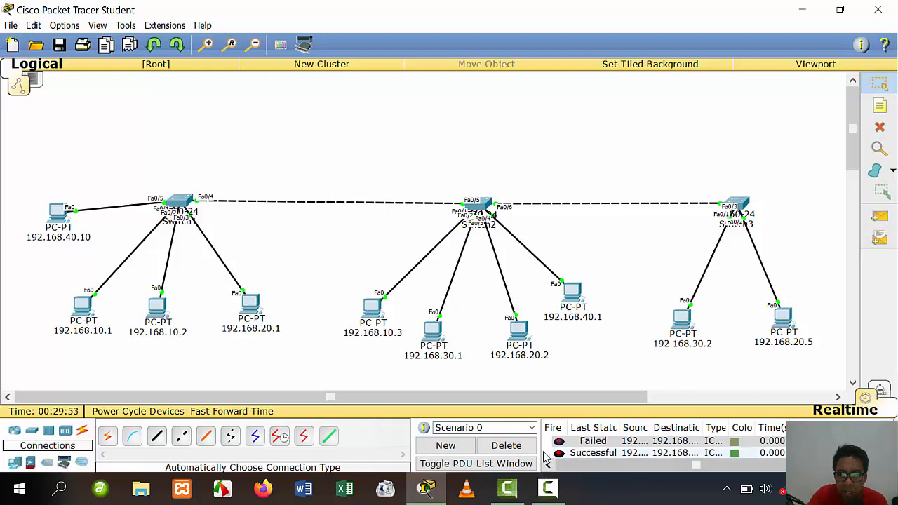
left_click(507, 445)
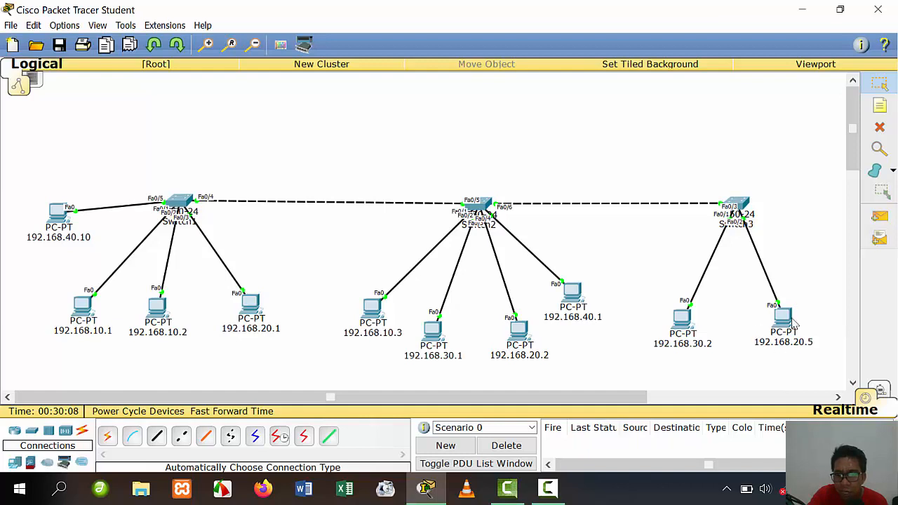
Test VLAN 20 by sending a simple PDU from PC 192.168.20.5 to PC 192.168.20.1, and delete the PDU scenario
left_click(878, 216)
left_click(784, 317)
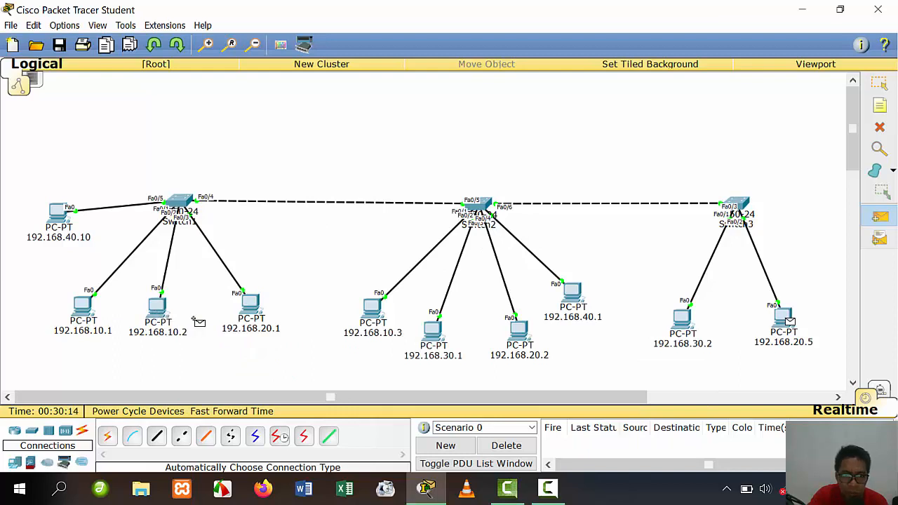
left_click(254, 303)
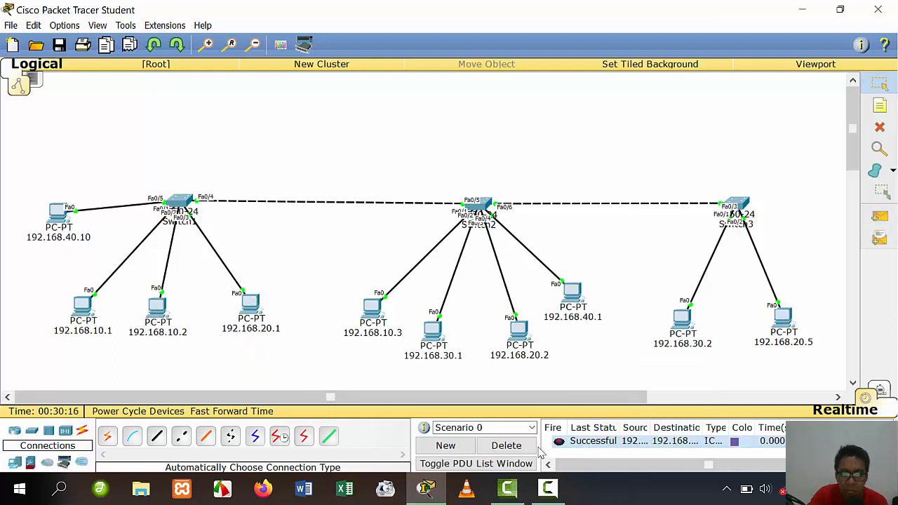
left_click(514, 447)
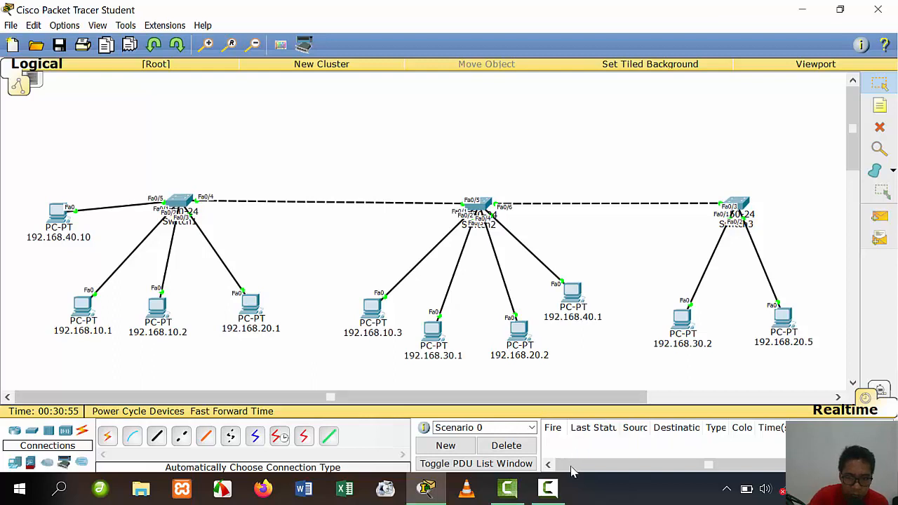
left_click(547, 488)
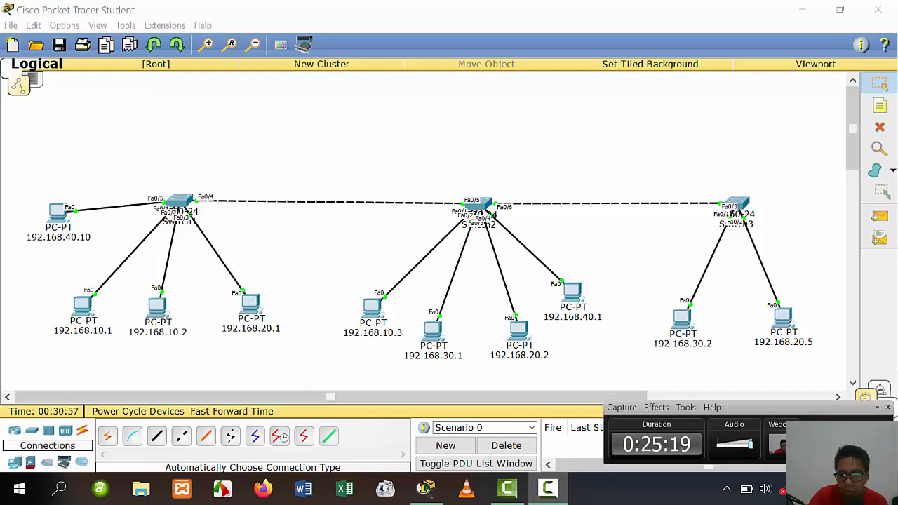